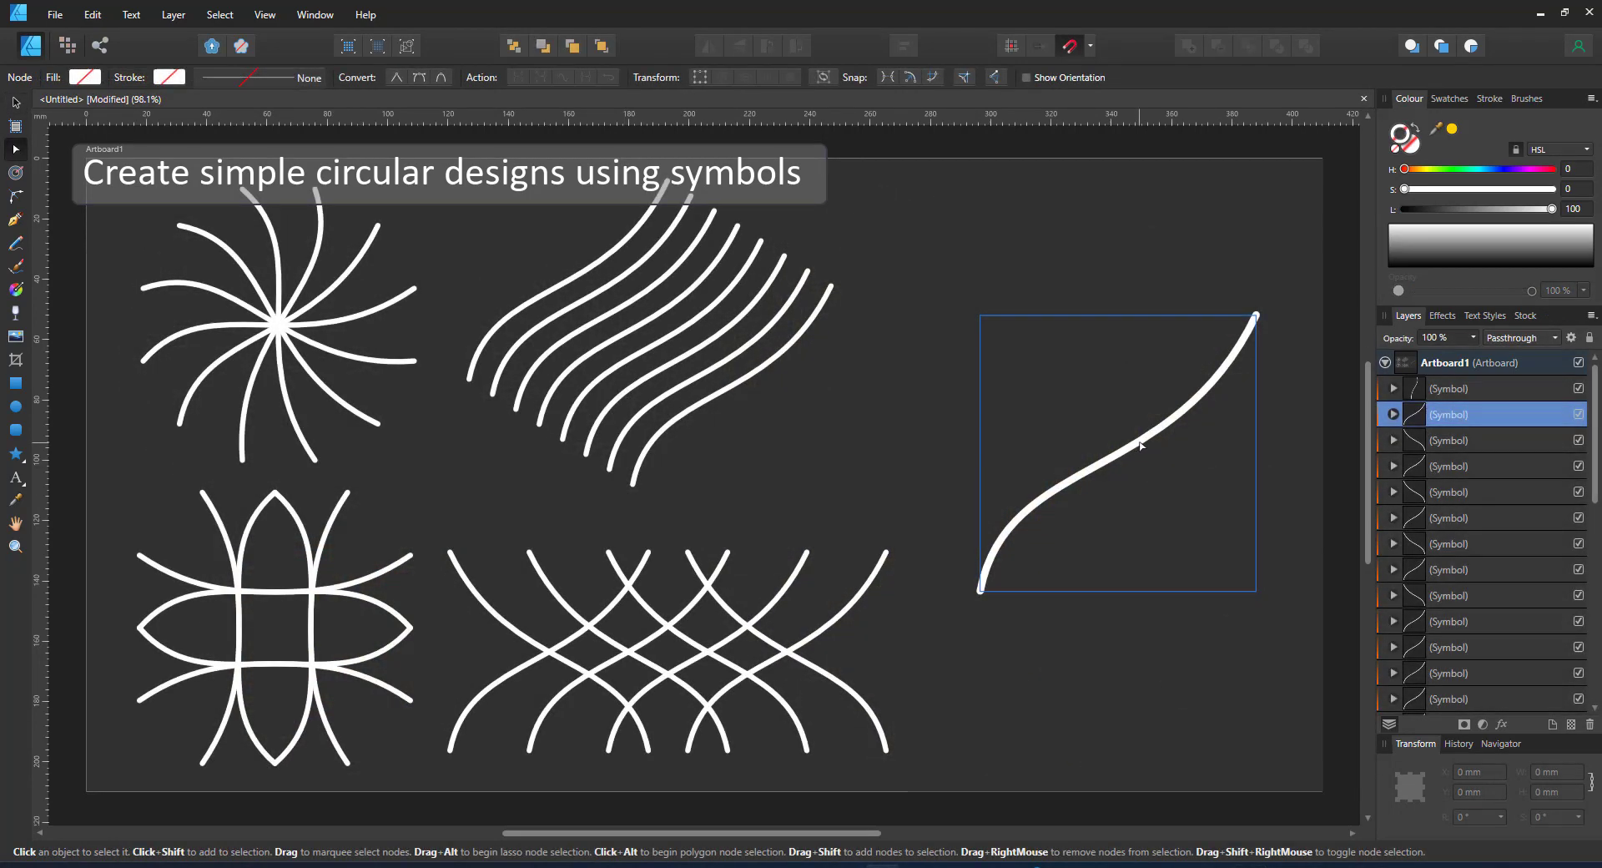
Reshape the separate curve inside its symbol by bending its segment and repositioning both end-node handles.
click(1147, 444)
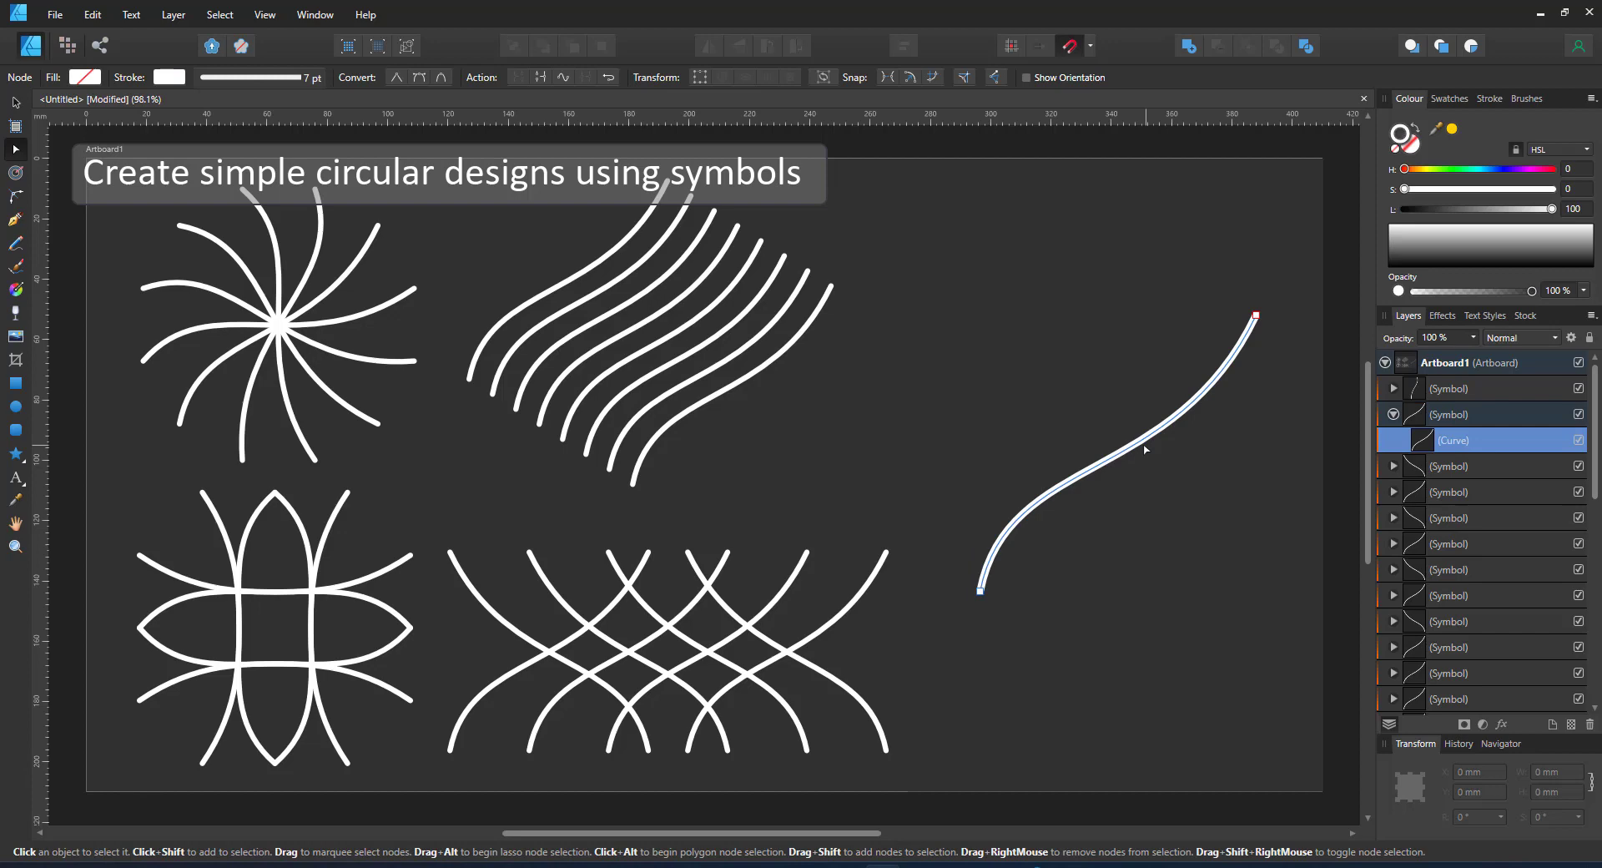
drag(1148, 444, 983, 528)
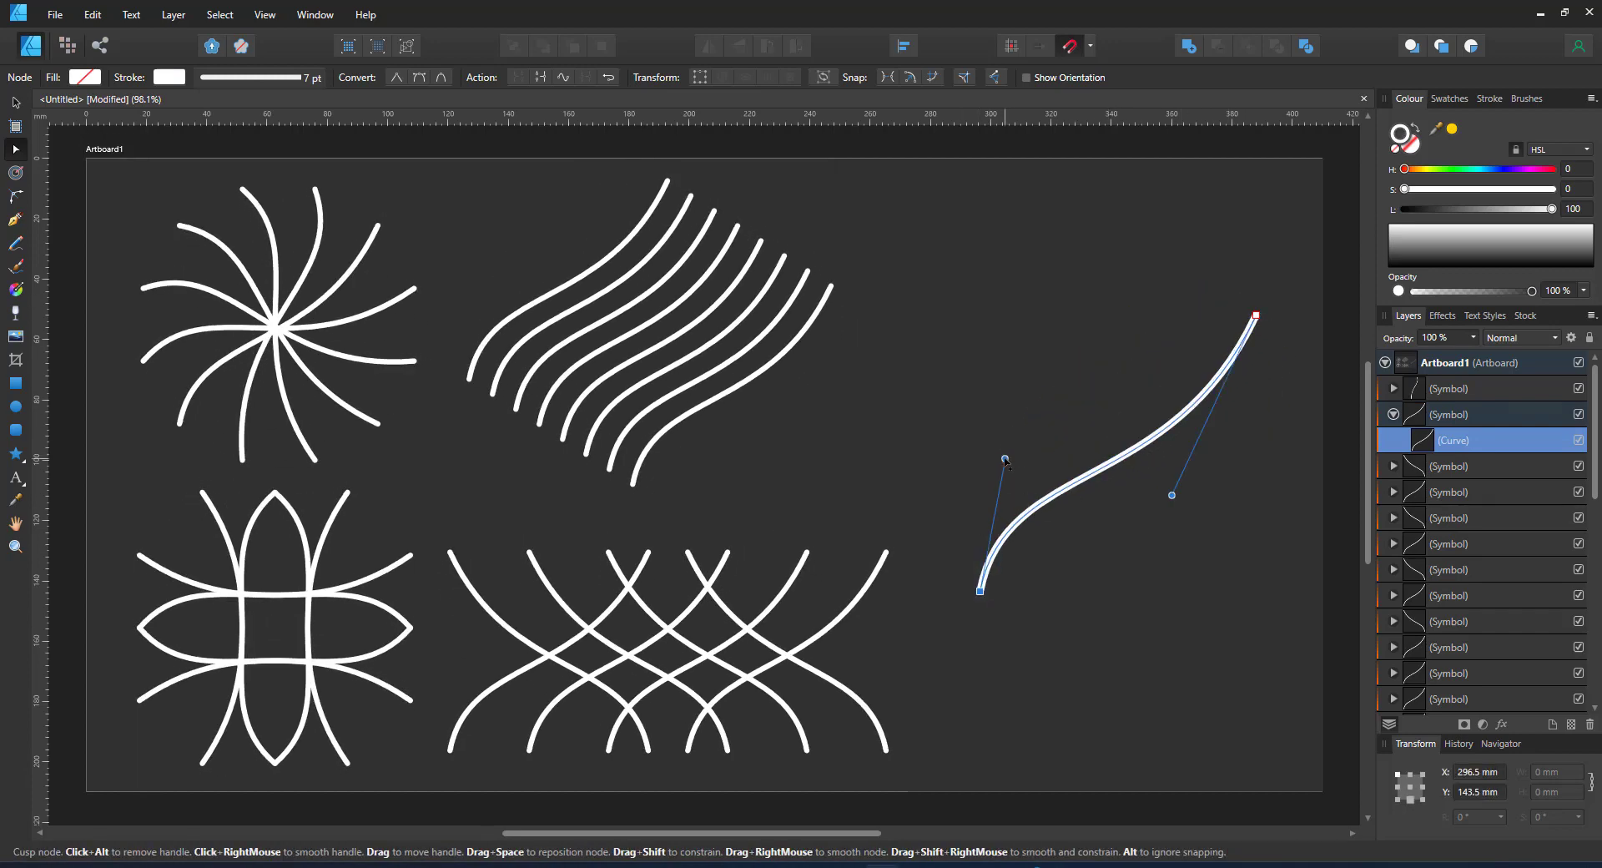
drag(1005, 458, 876, 318)
drag(1173, 496, 1195, 537)
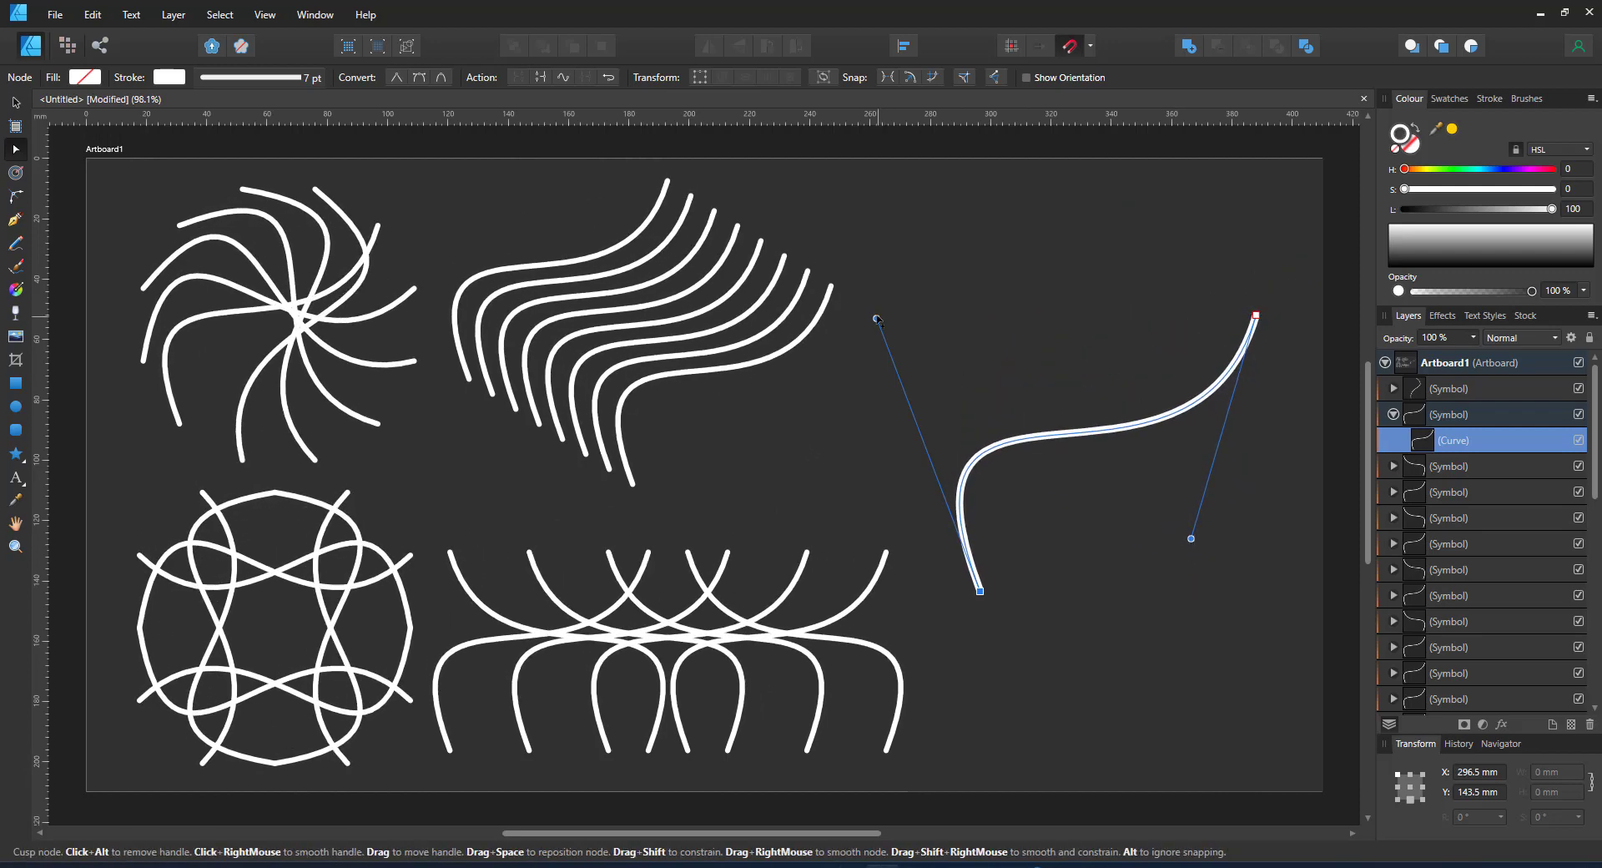
drag(876, 318, 1048, 447)
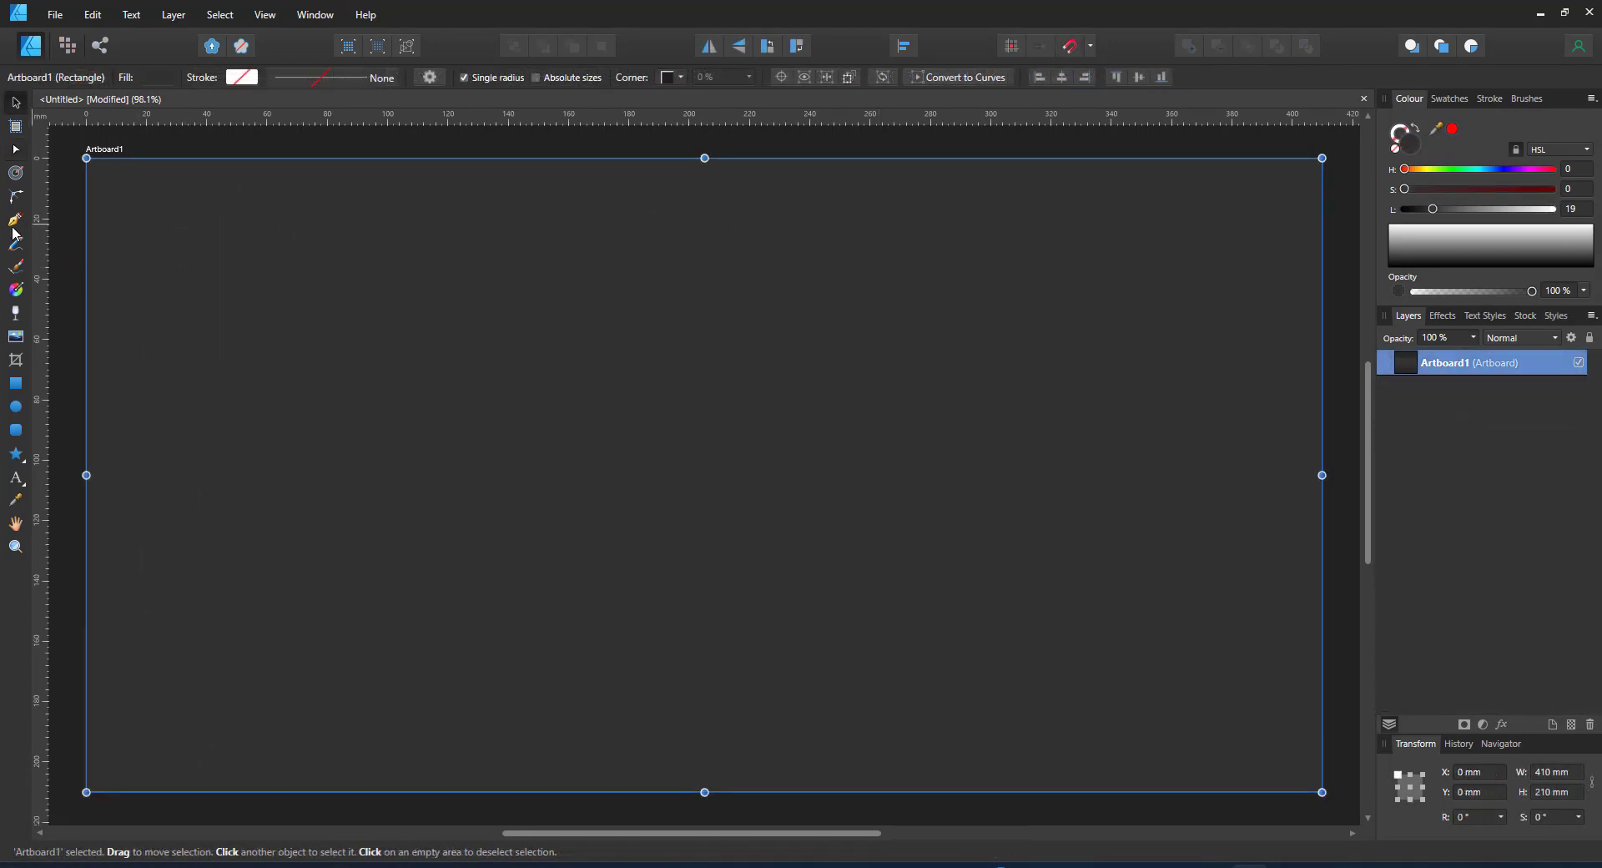
Draw a straight vertical line about 176 mm long near the artboard's centre with the Pen tool and give it a white stroke.
click(15, 226)
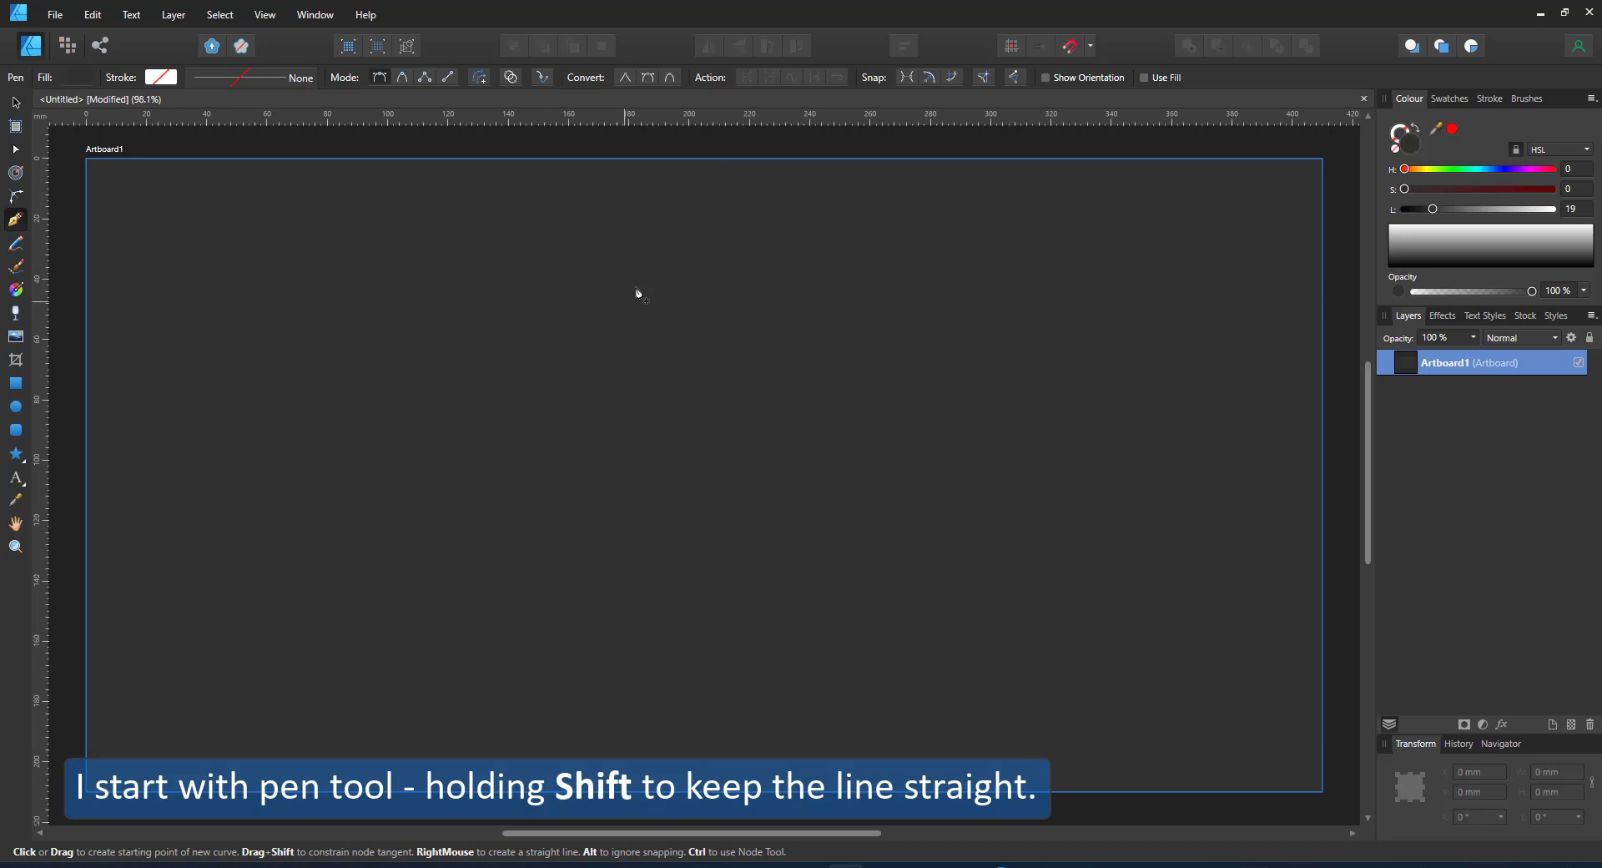
click(713, 208)
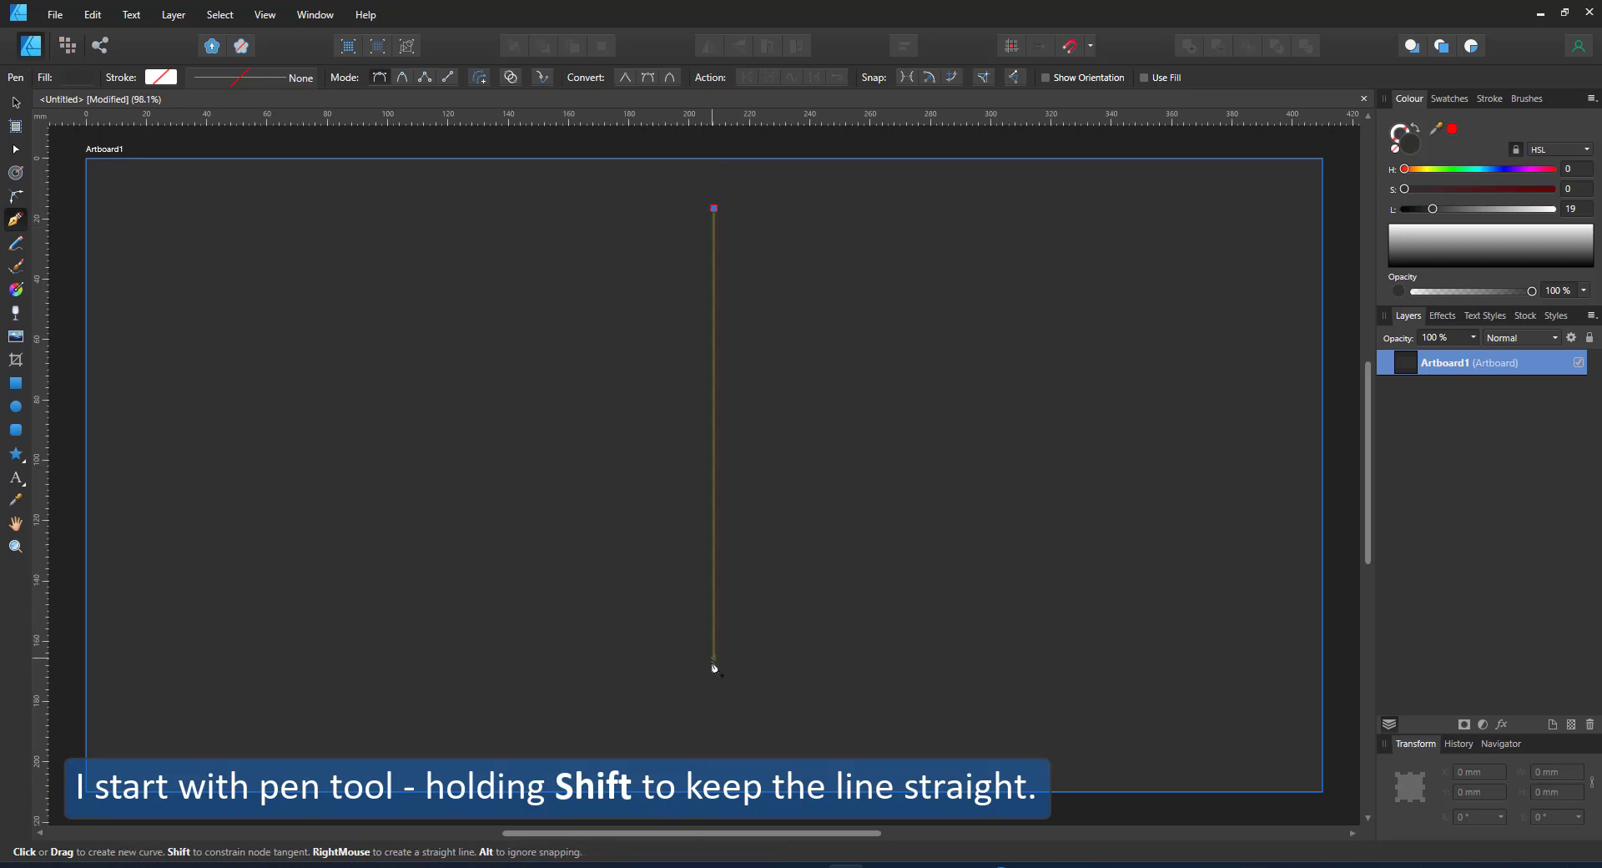
shift+click(723, 744)
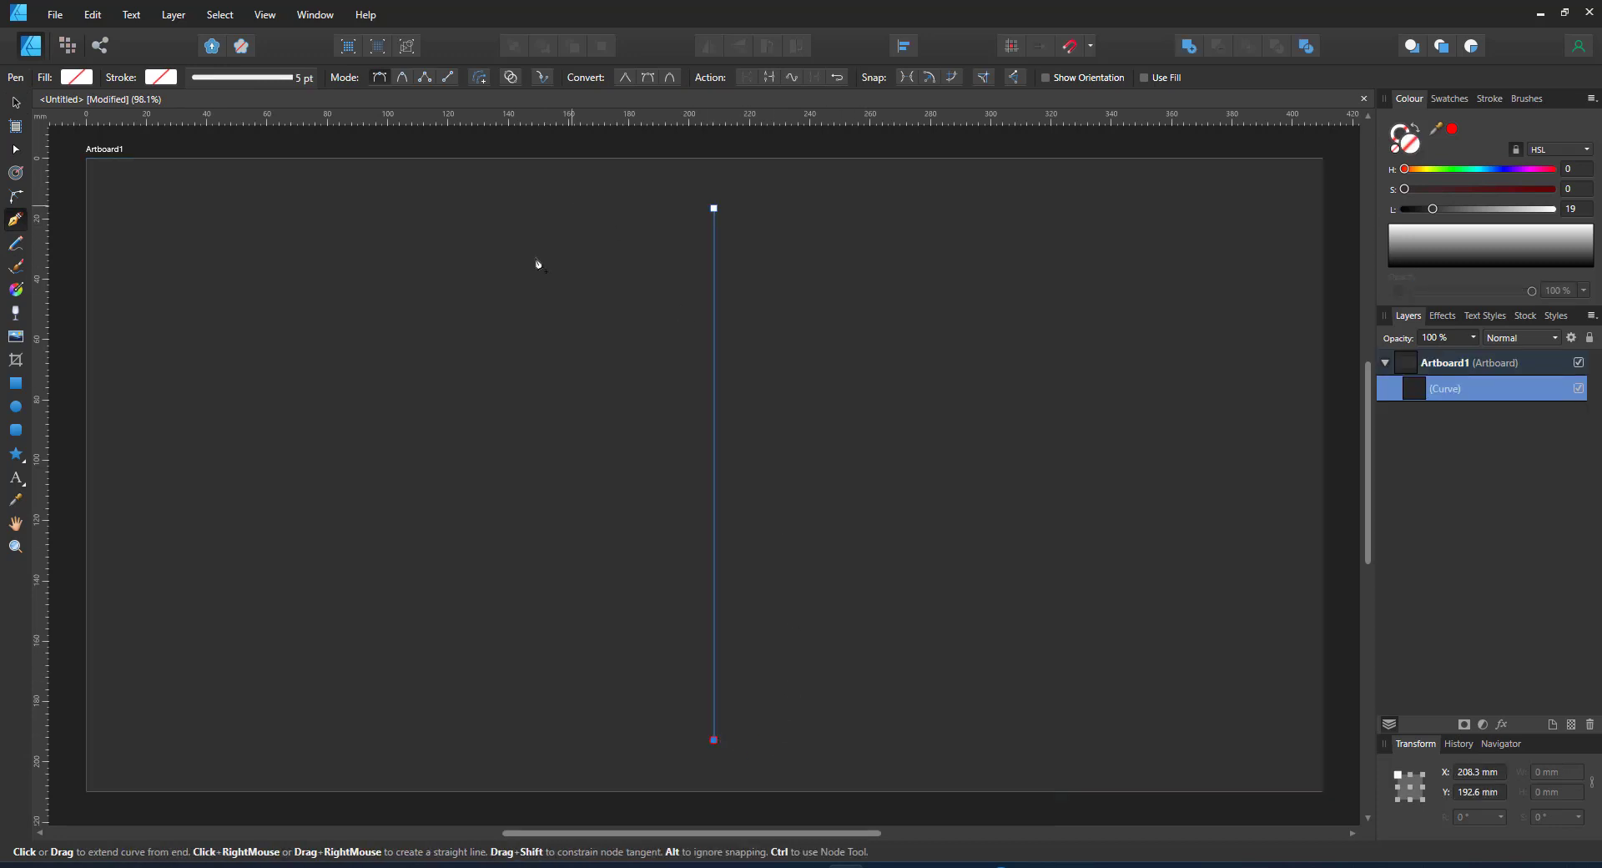
click(1393, 142)
click(1446, 207)
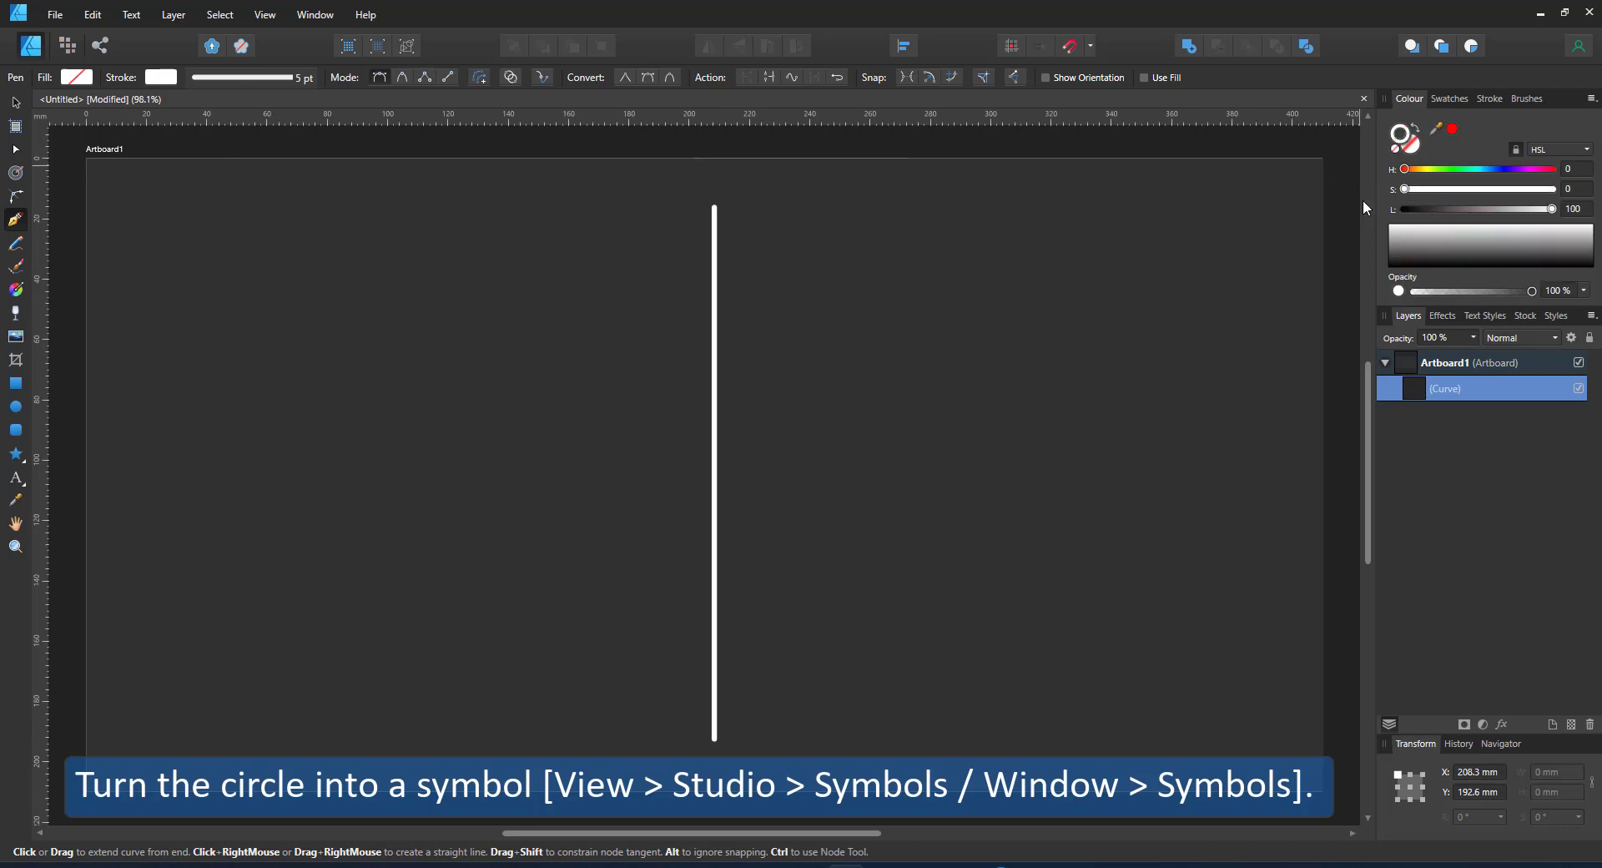
Show the Symbols studio and turn the white vertical line into a symbol.
key(a)
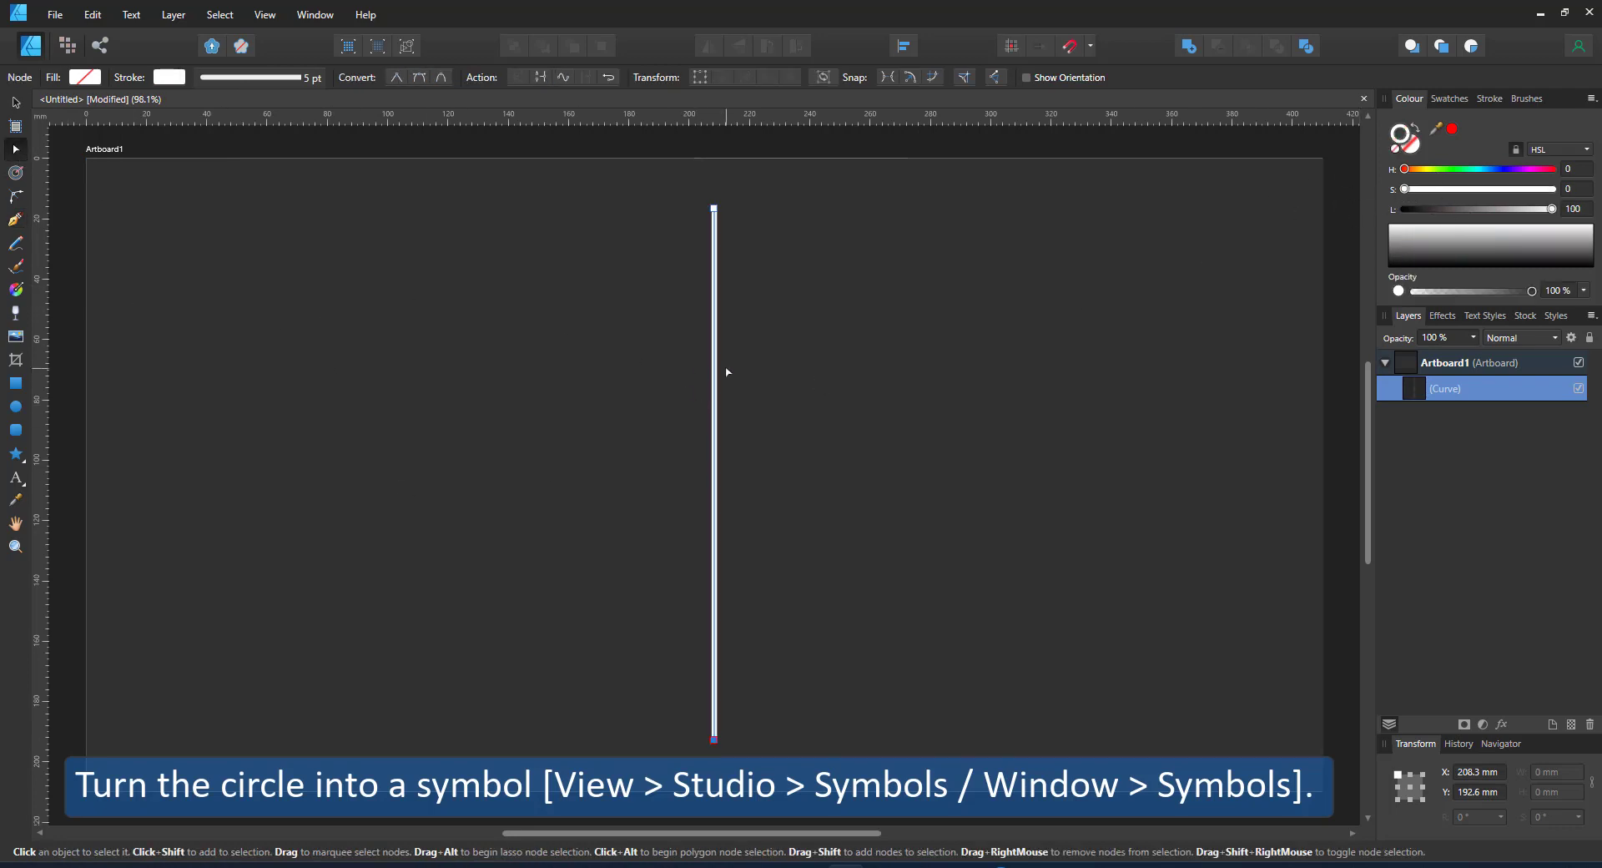
click(264, 14)
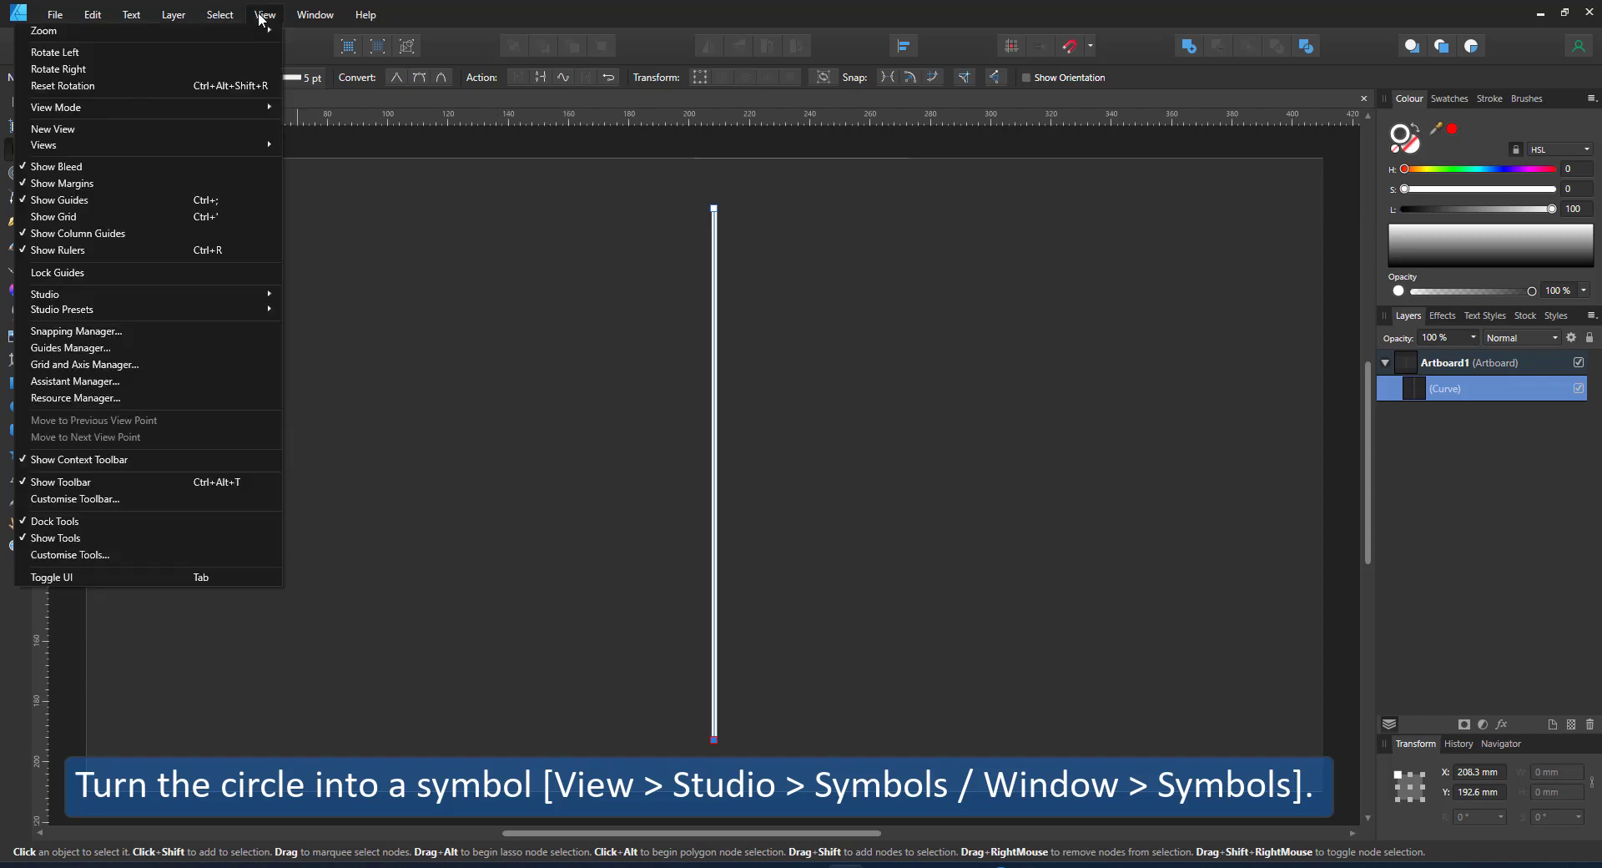
mouse_move(178, 294)
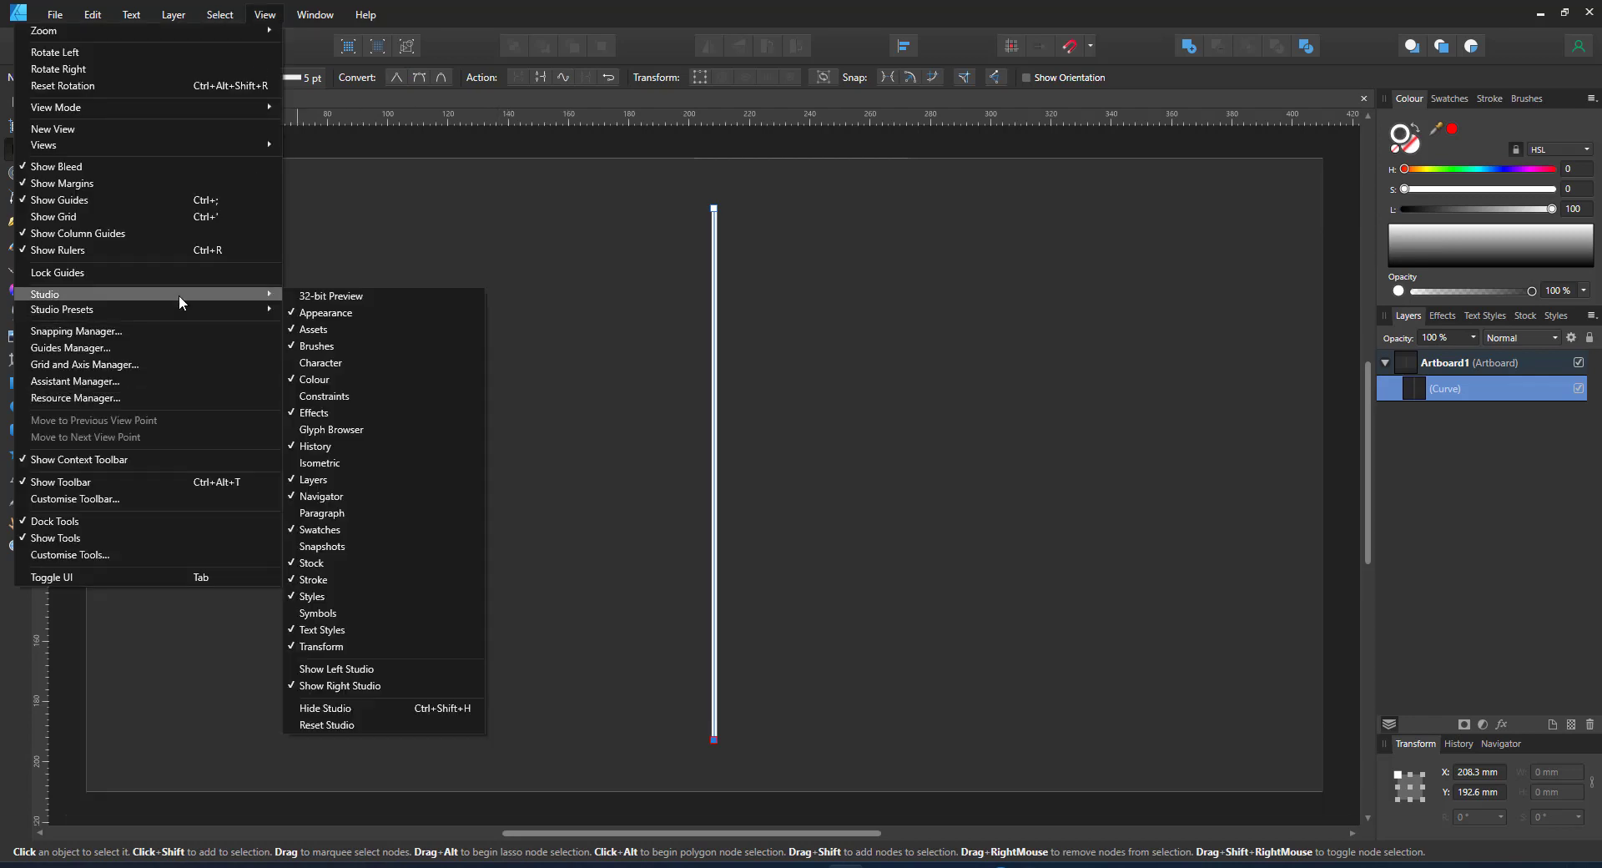
click(359, 614)
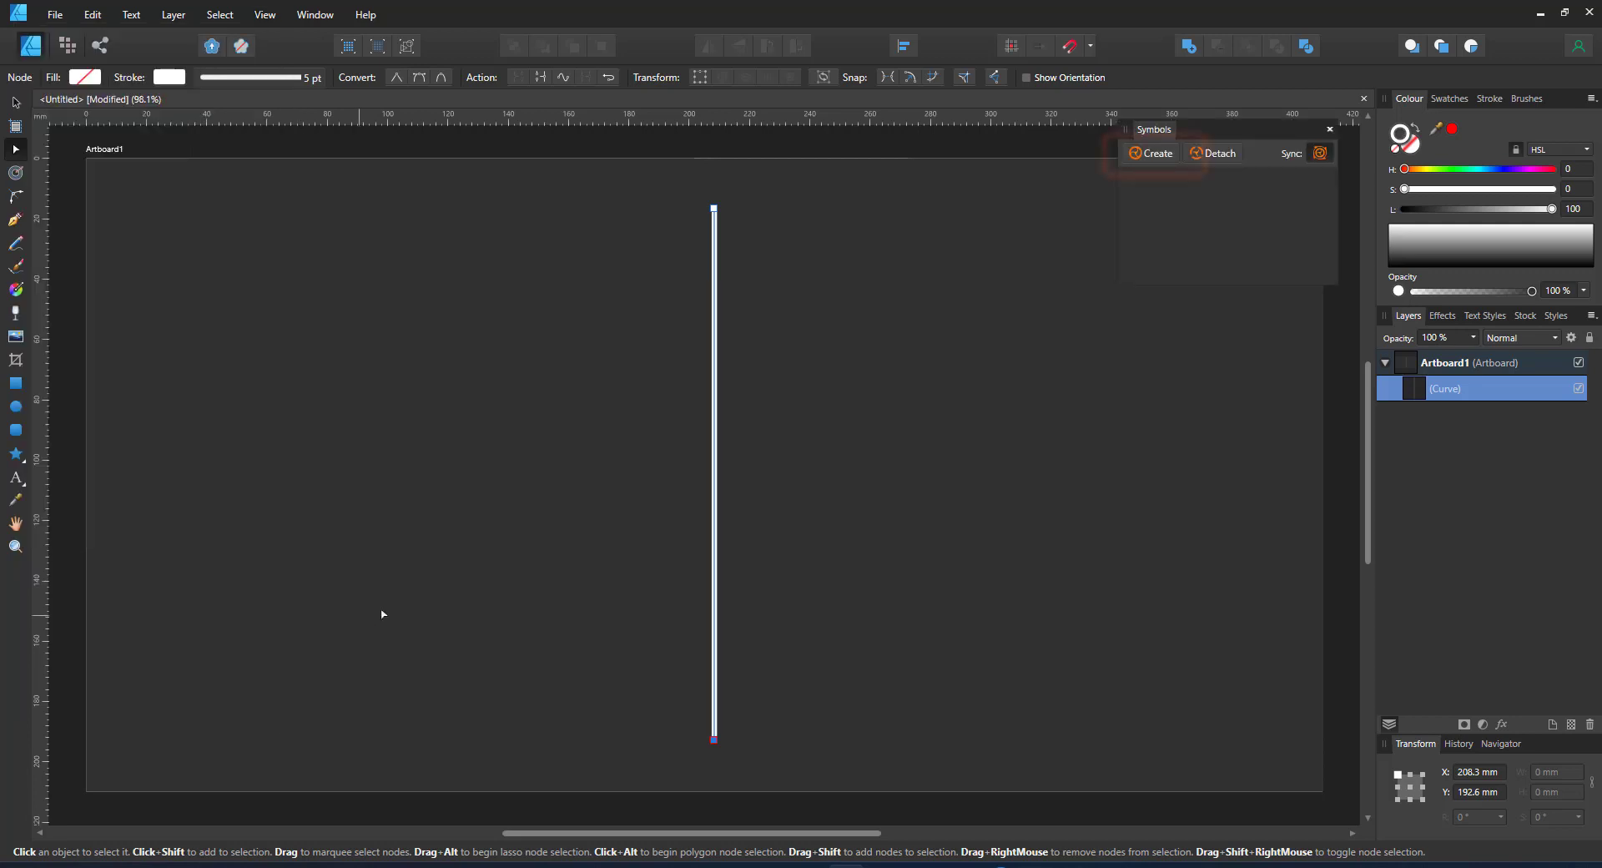
click(1156, 153)
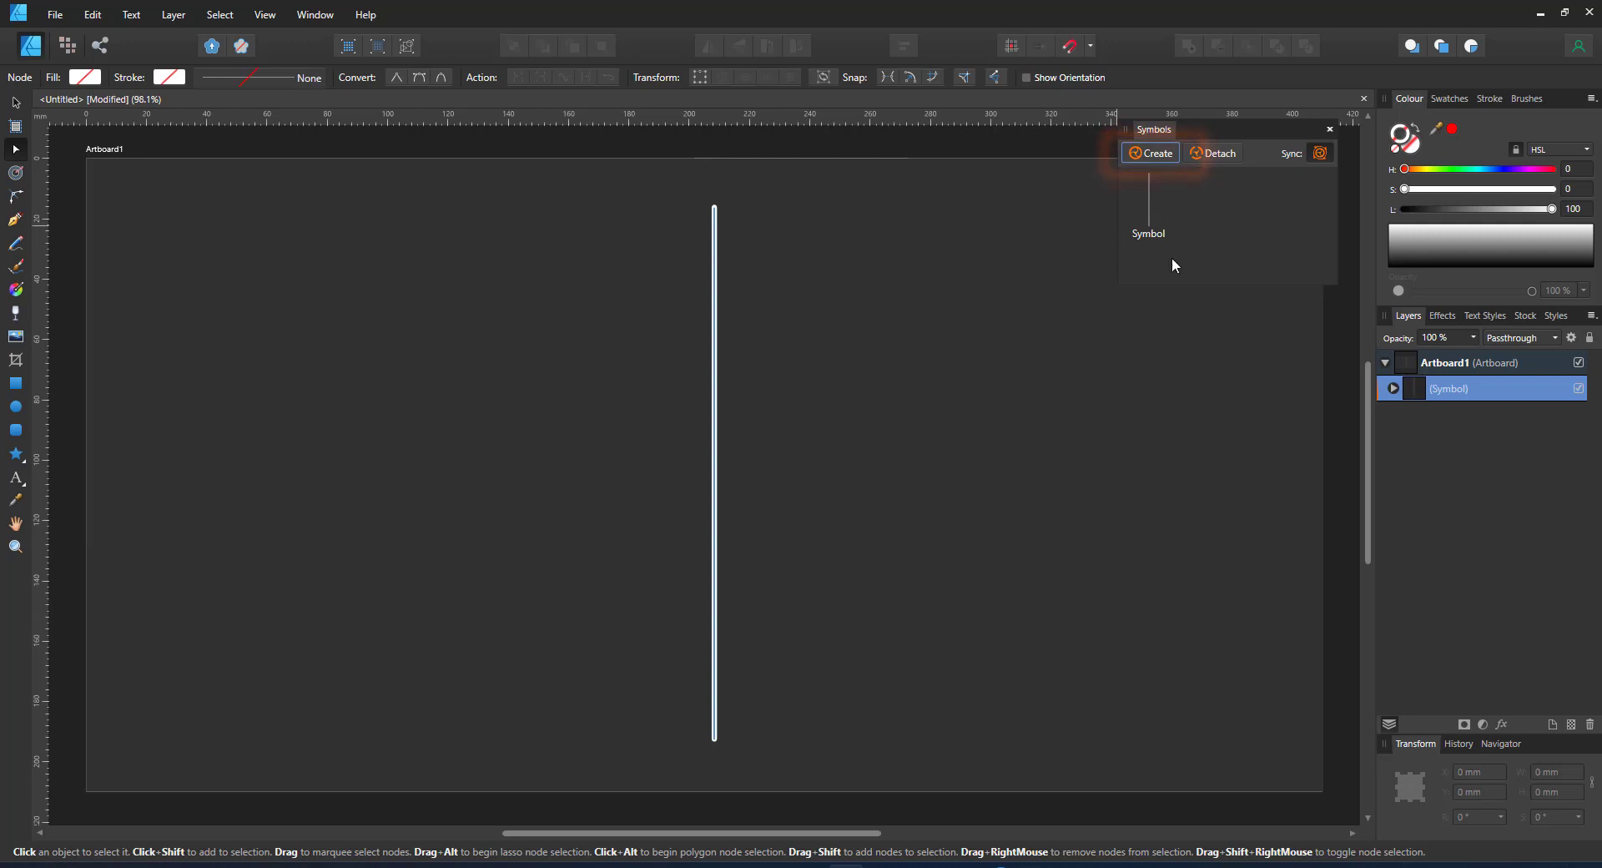
click(1395, 388)
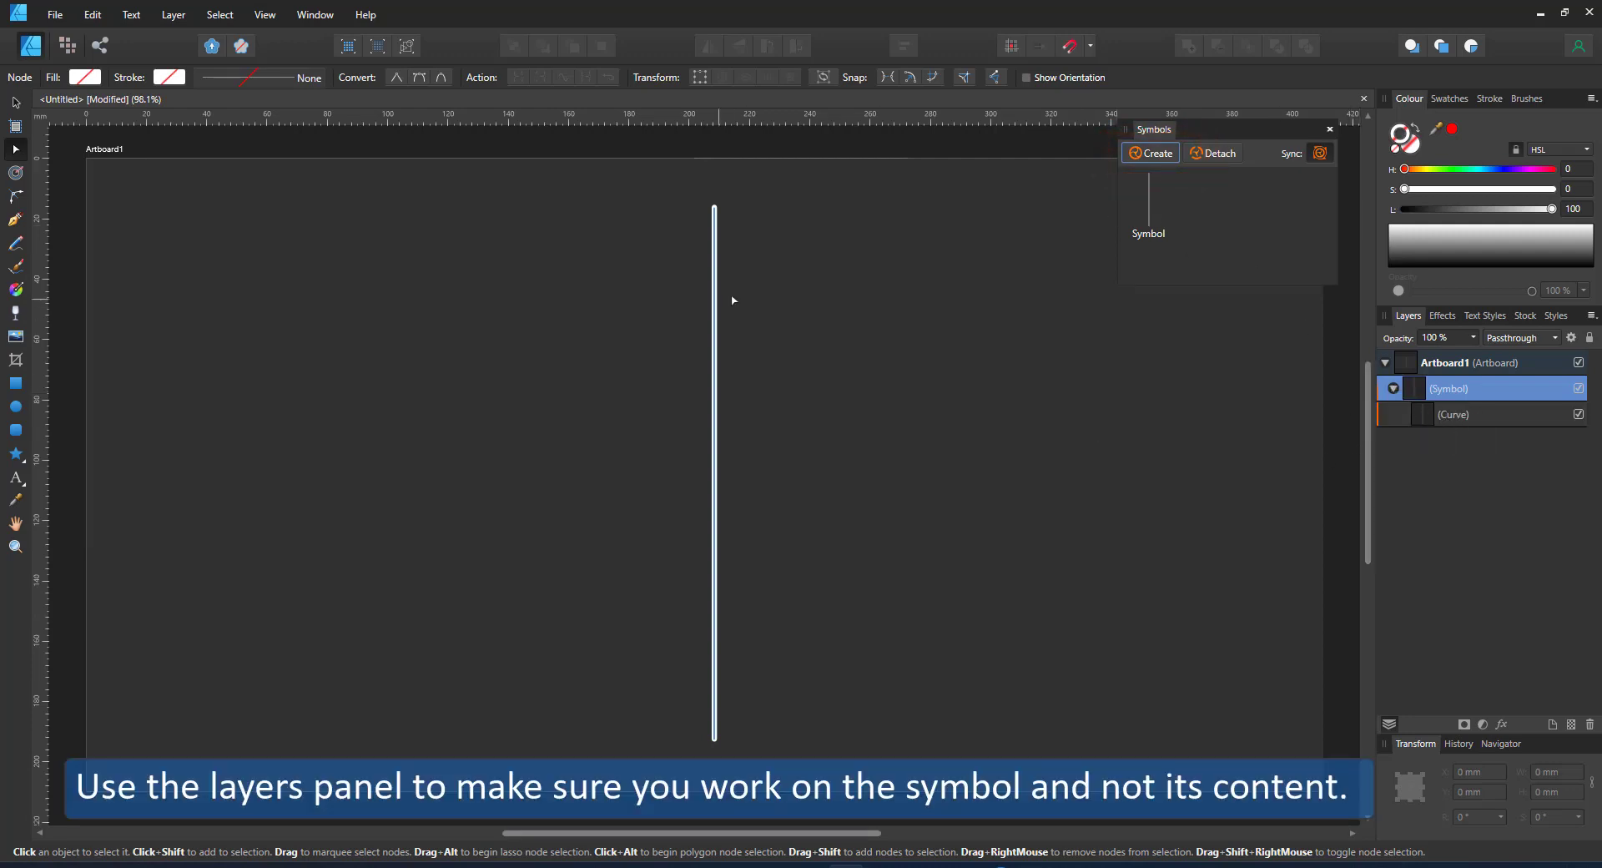
Duplicate the whole line symbol and rotate the copy about its centre by 360/18 degrees.
click(16, 104)
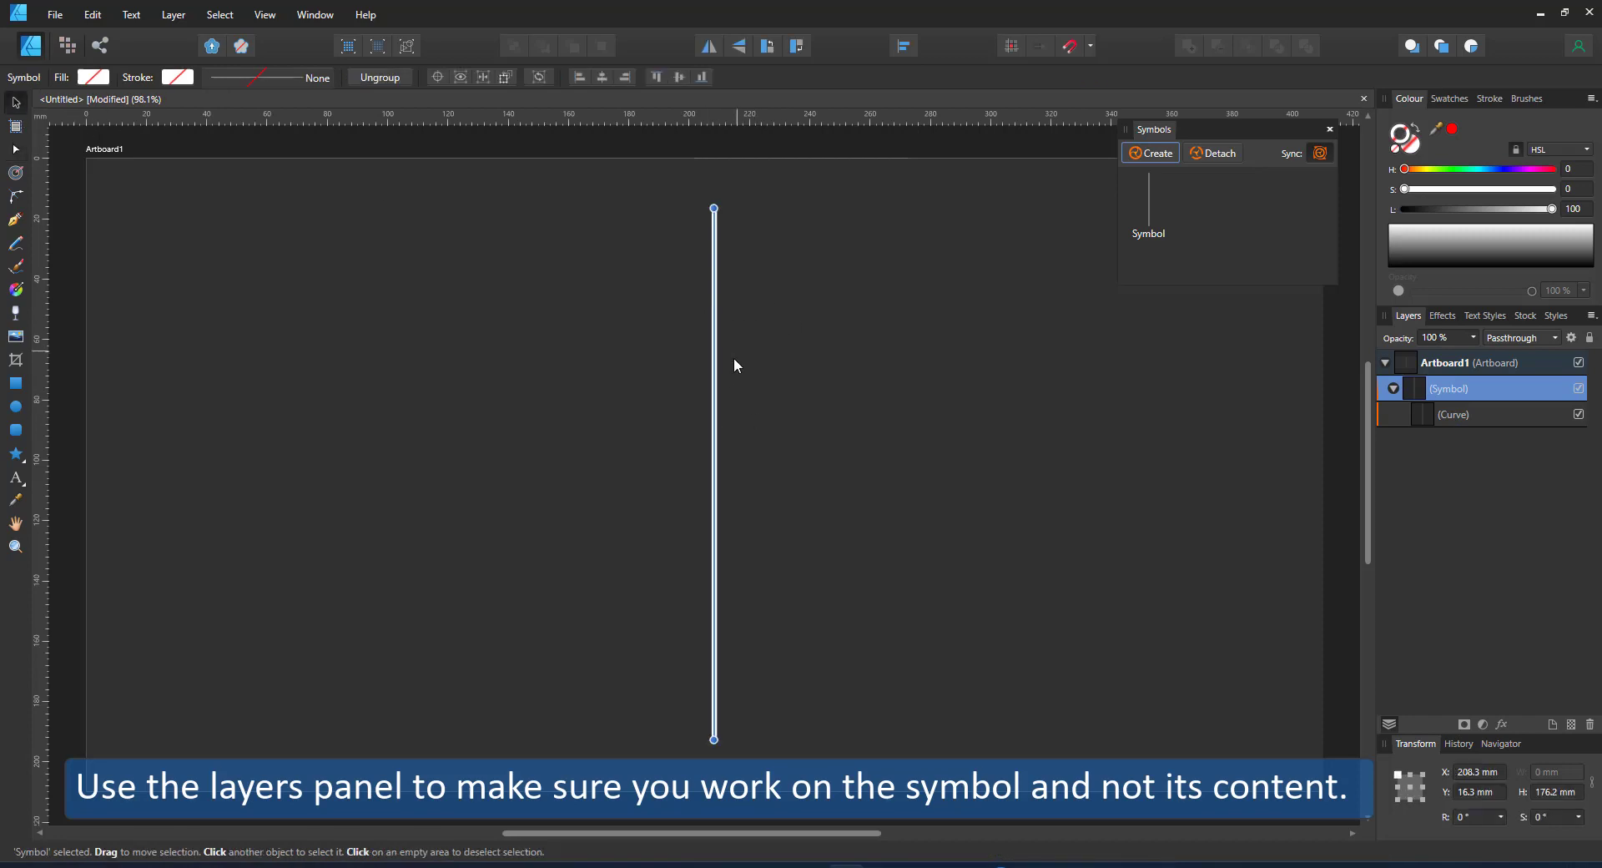
key(ctrl+j)
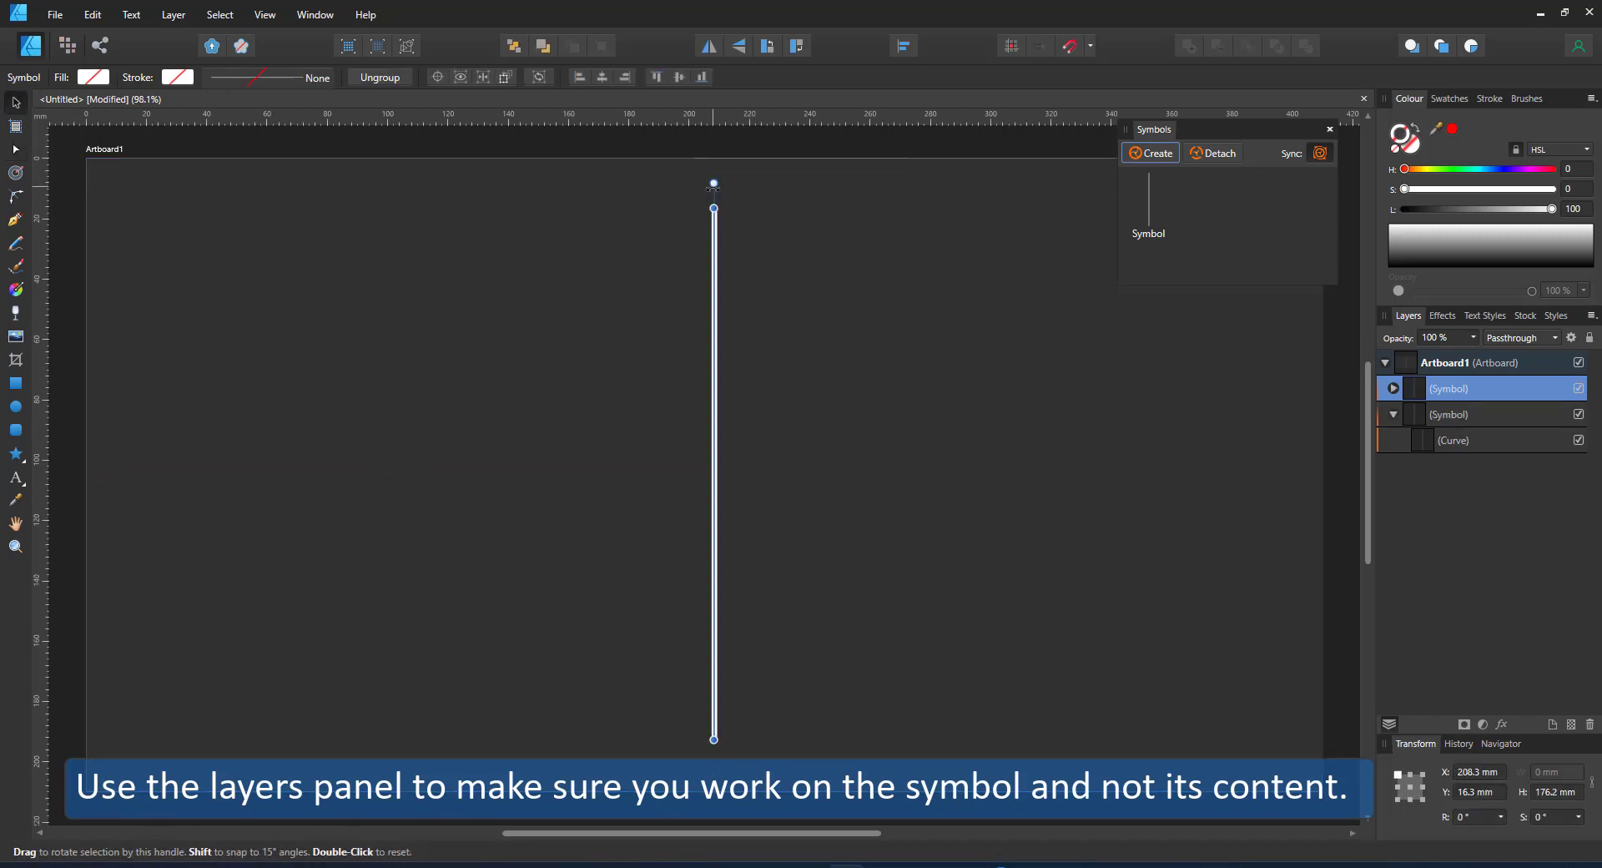
click(1409, 790)
click(1475, 817)
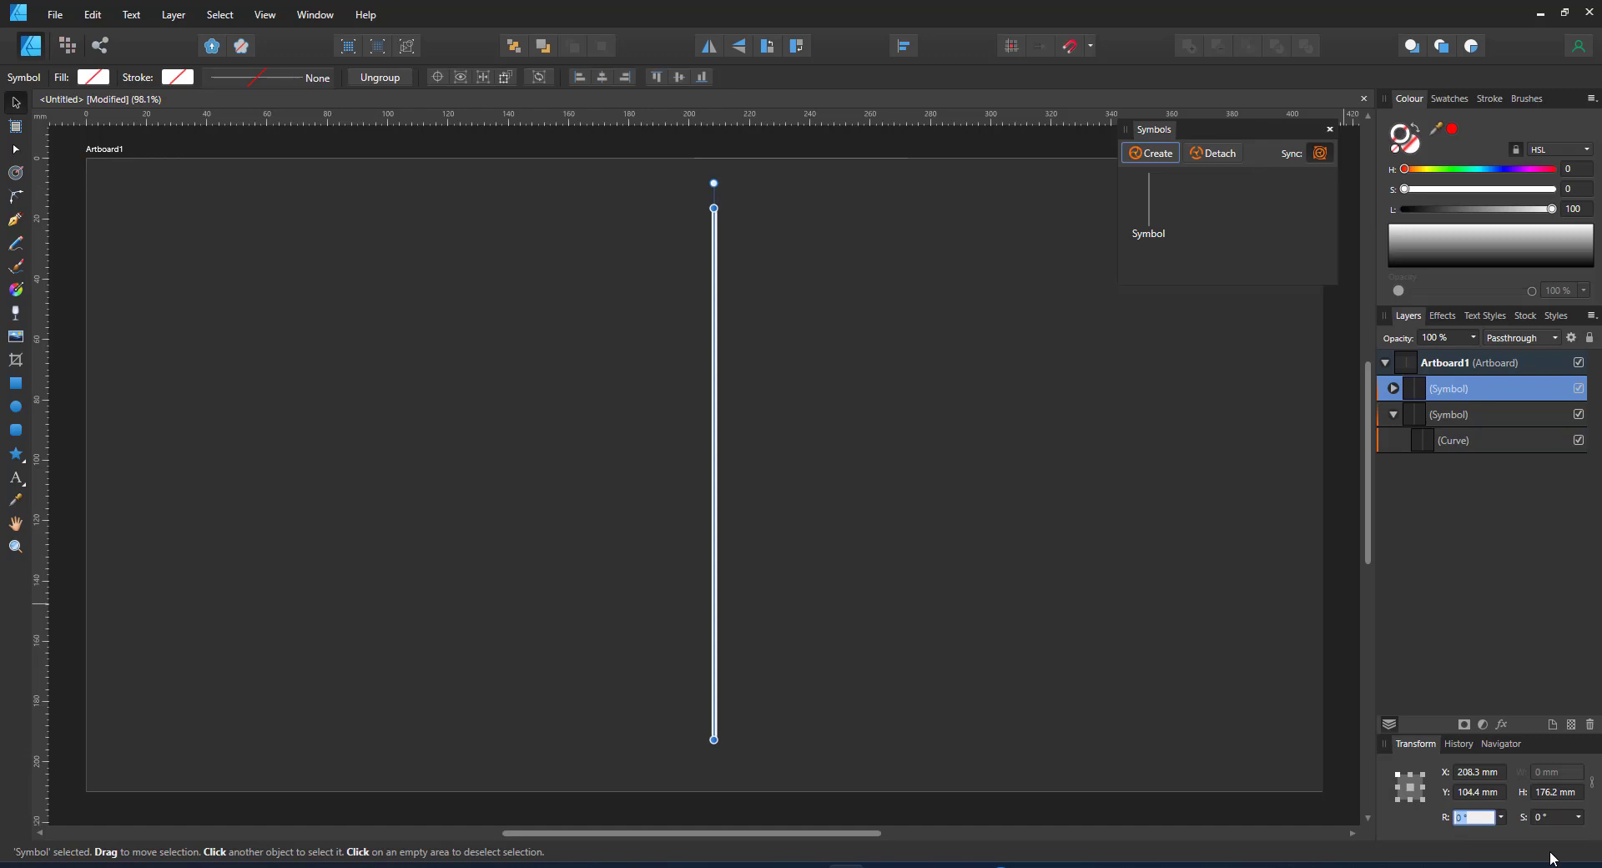
text(360/18)
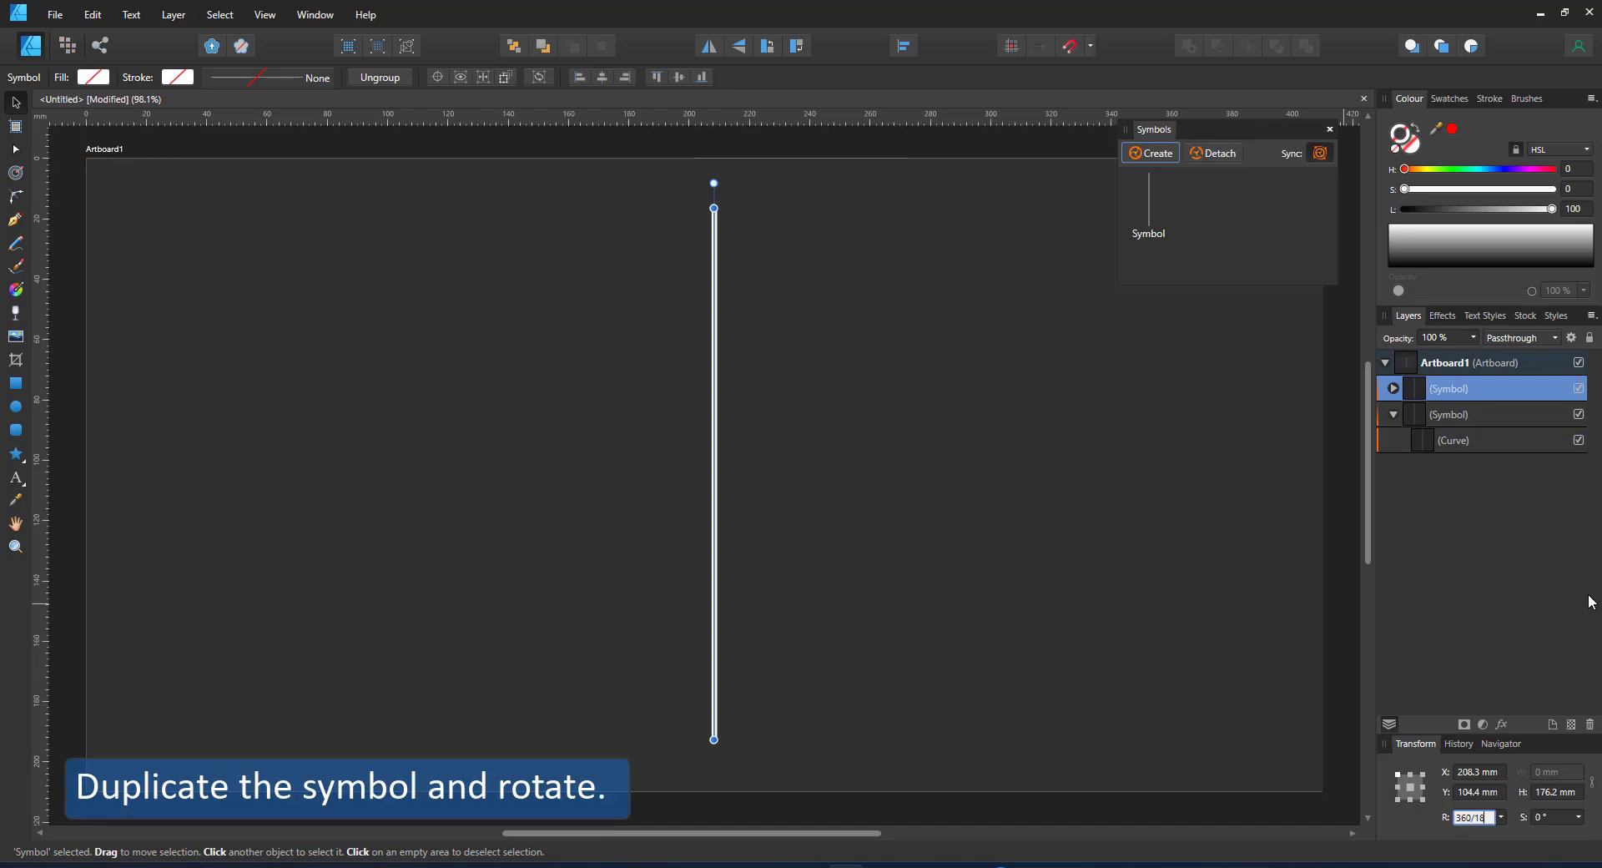
key(Return)
Repeat the rotated duplication until nine line symbols form an evenly spaced starburst.
key(ctrl+j)
key(ctrl+j)
key(ctrl+j)
key(ctrl+j)
key(ctrl+j)
key(ctrl+j)
key(ctrl+j)
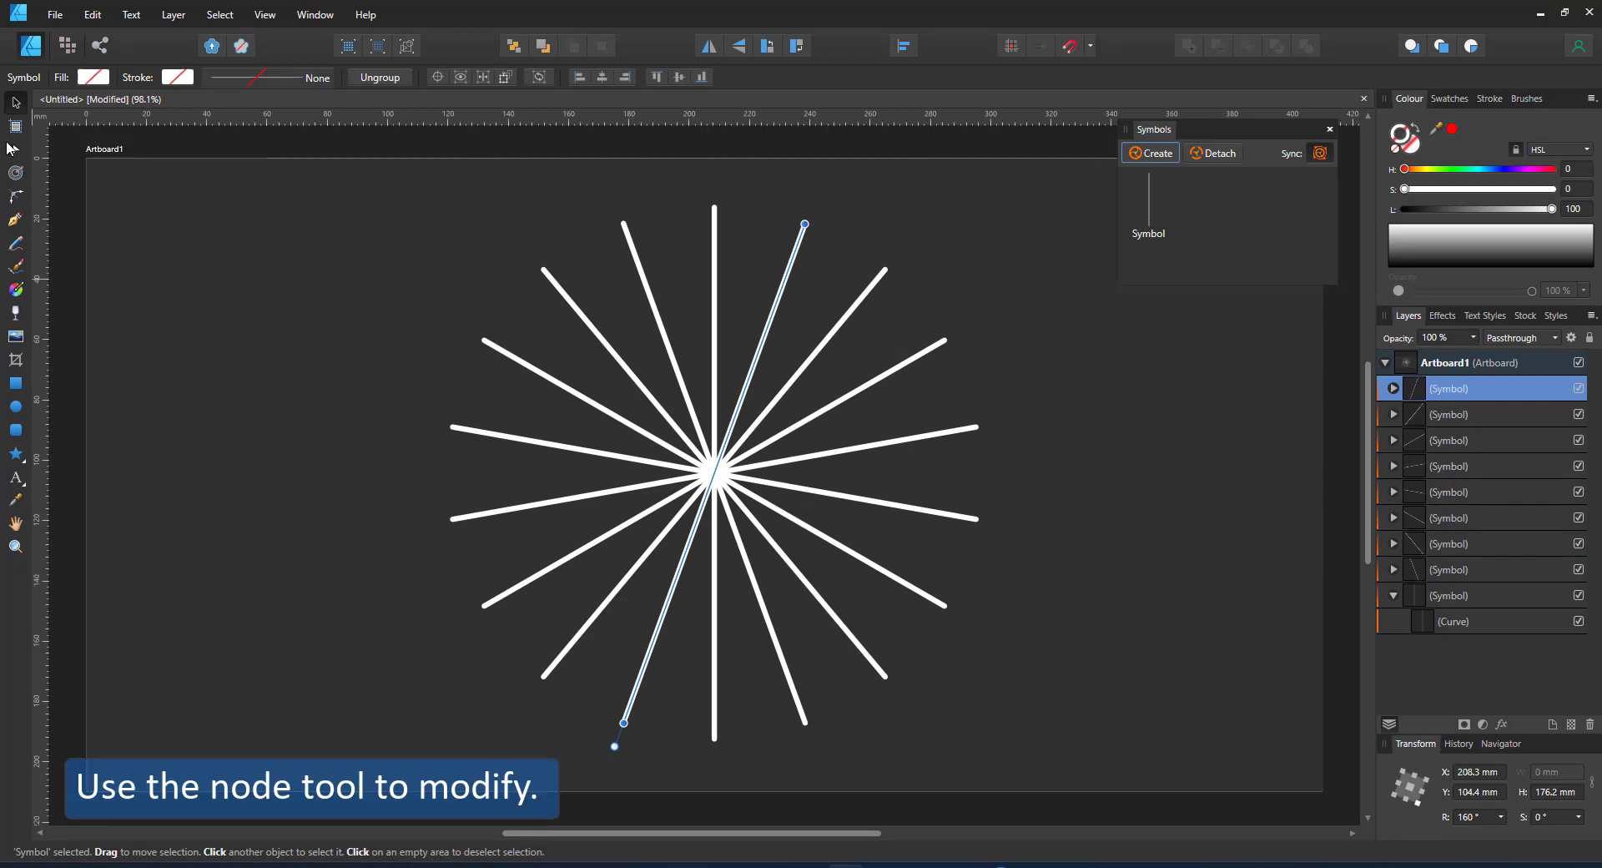
click(15, 149)
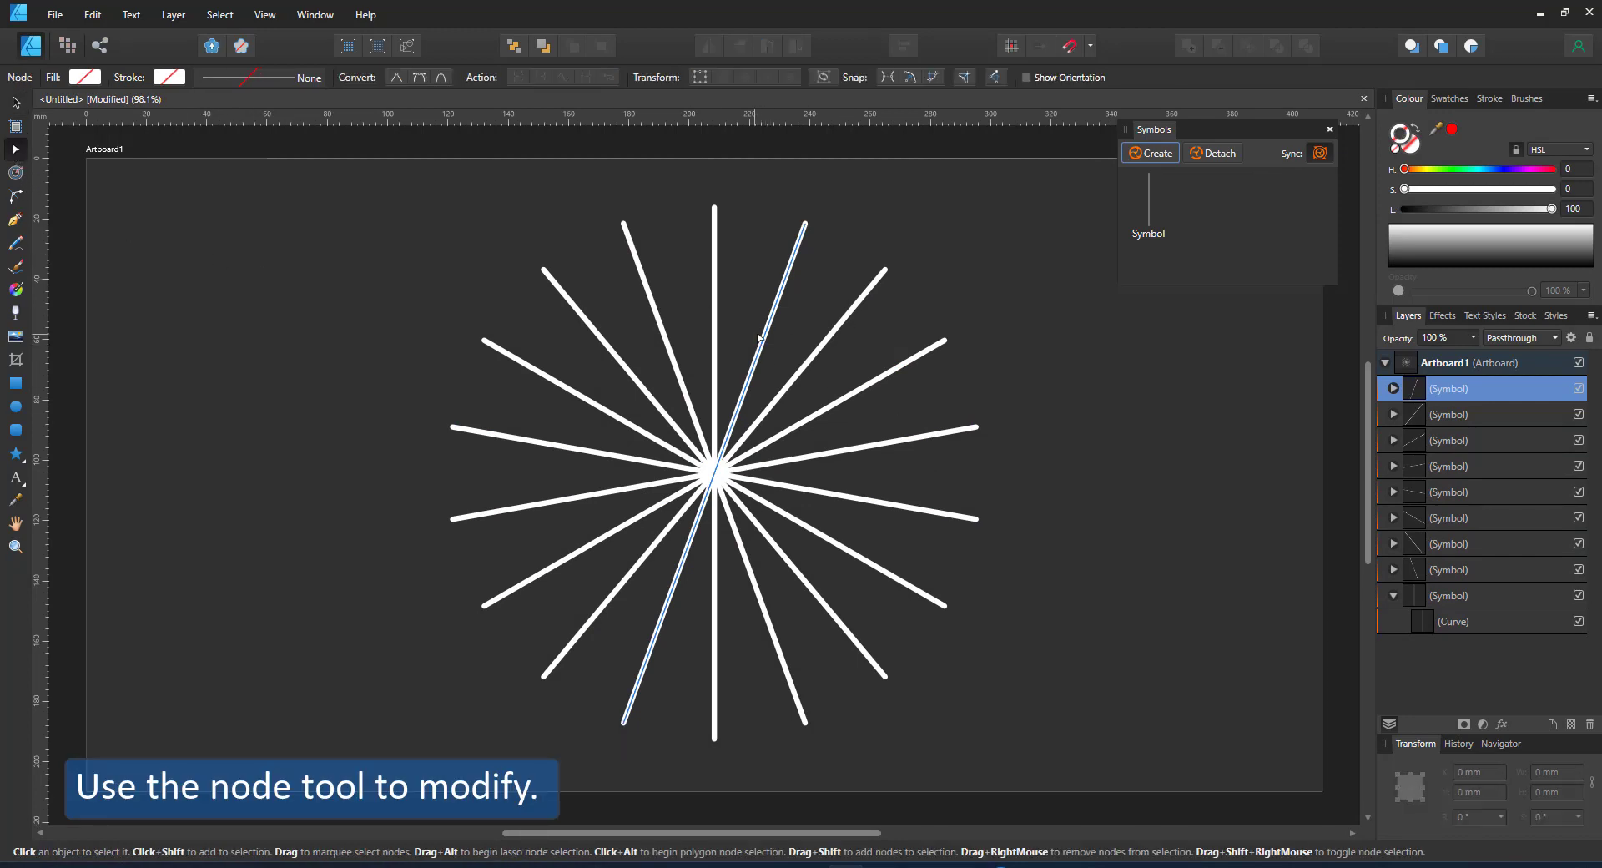
click(1489, 622)
drag(716, 400, 722, 457)
key(ctrl+z)
key(ctrl+z)
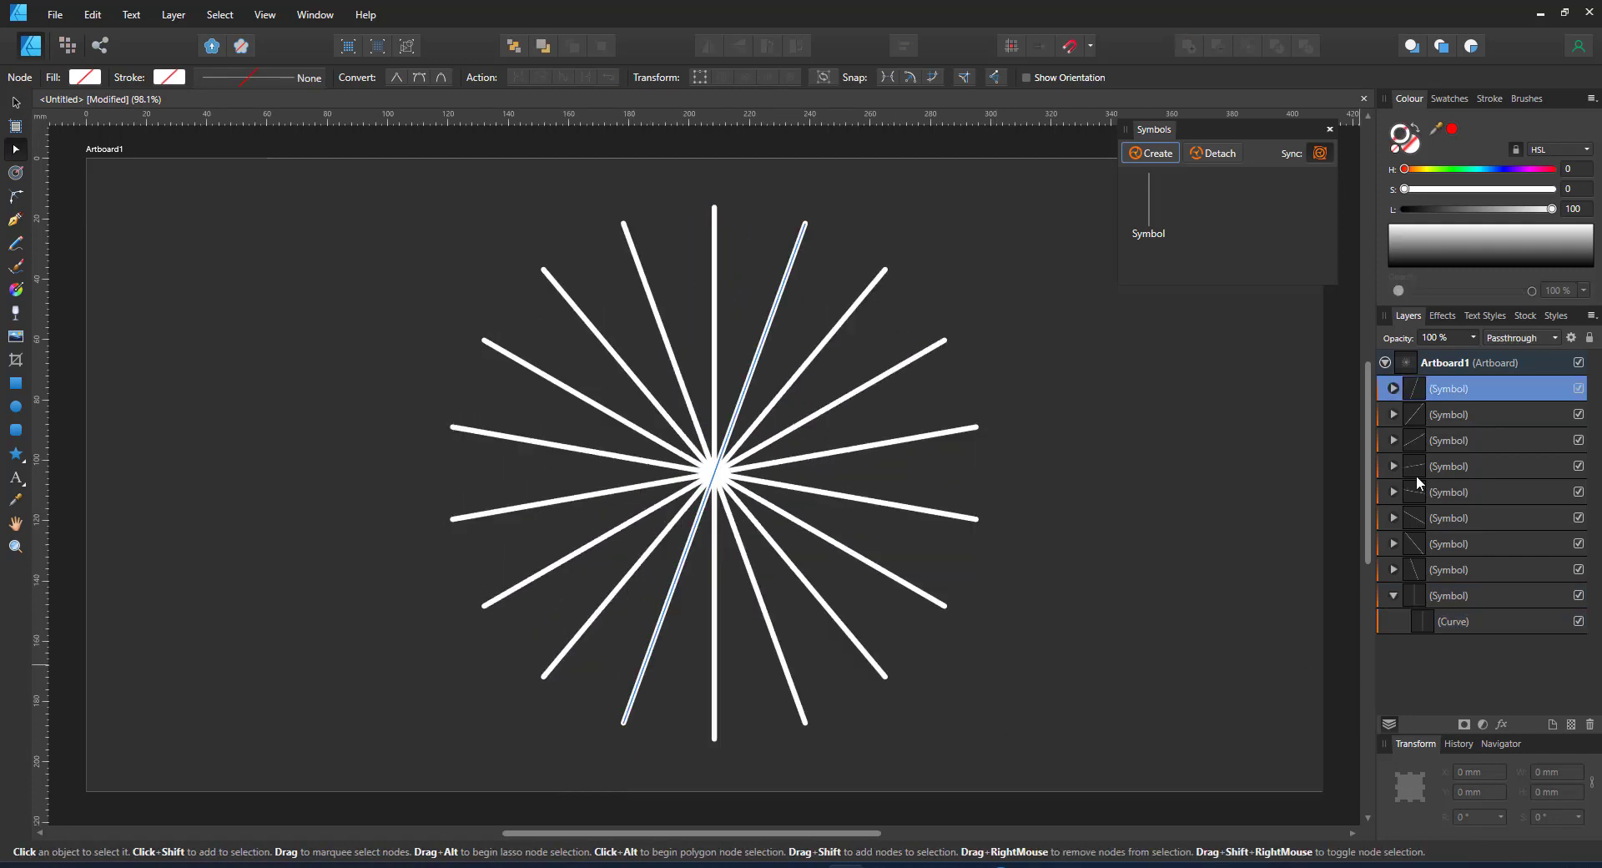
key(ctrl+j)
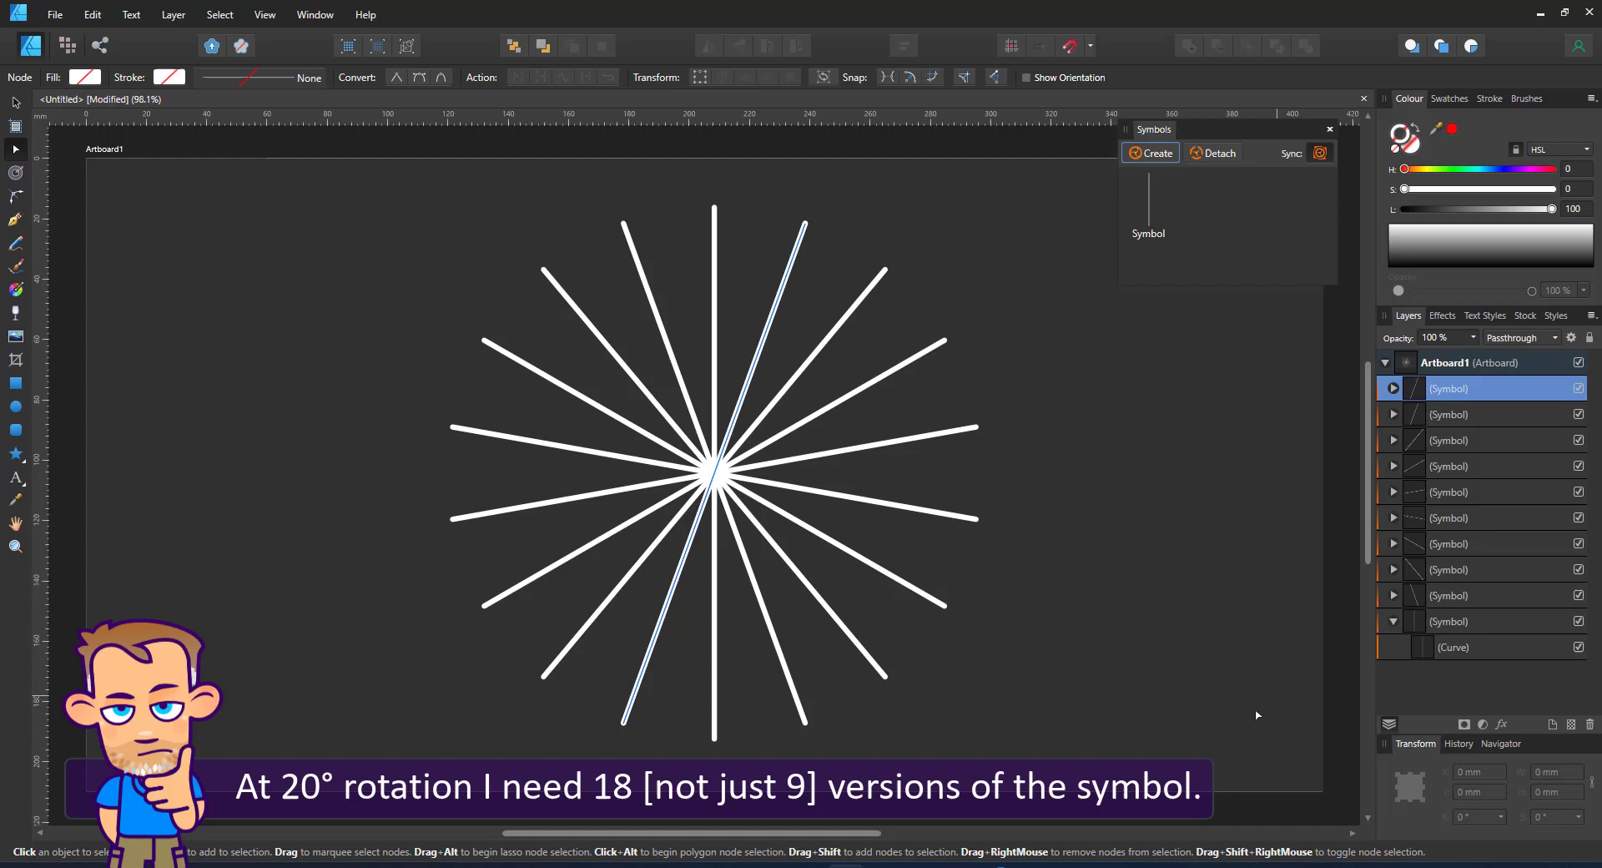
key(v)
click(1486, 820)
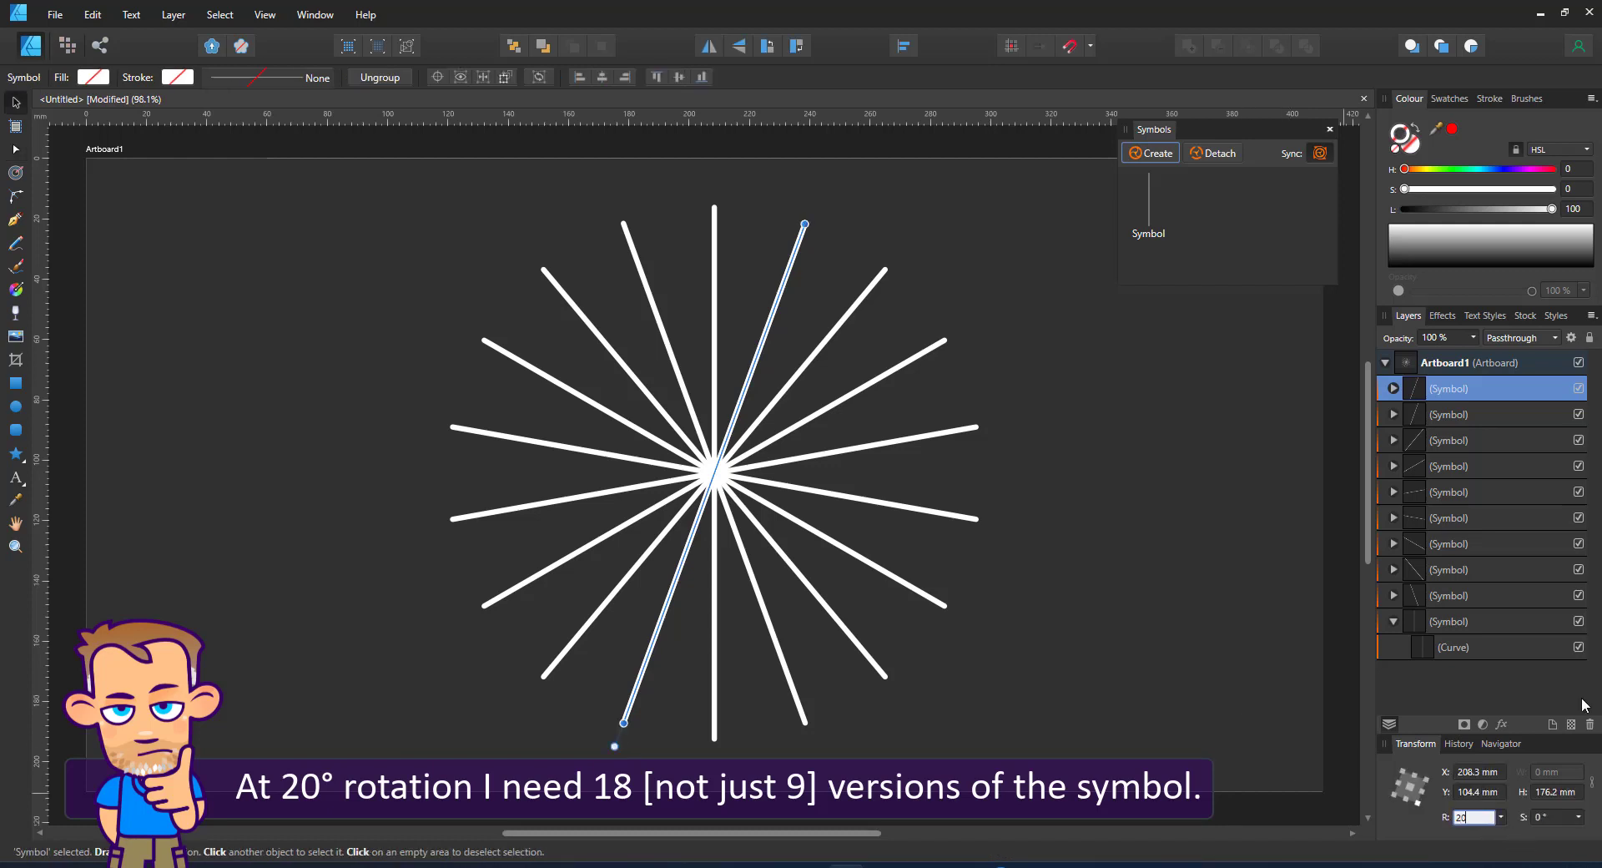
key(Return)
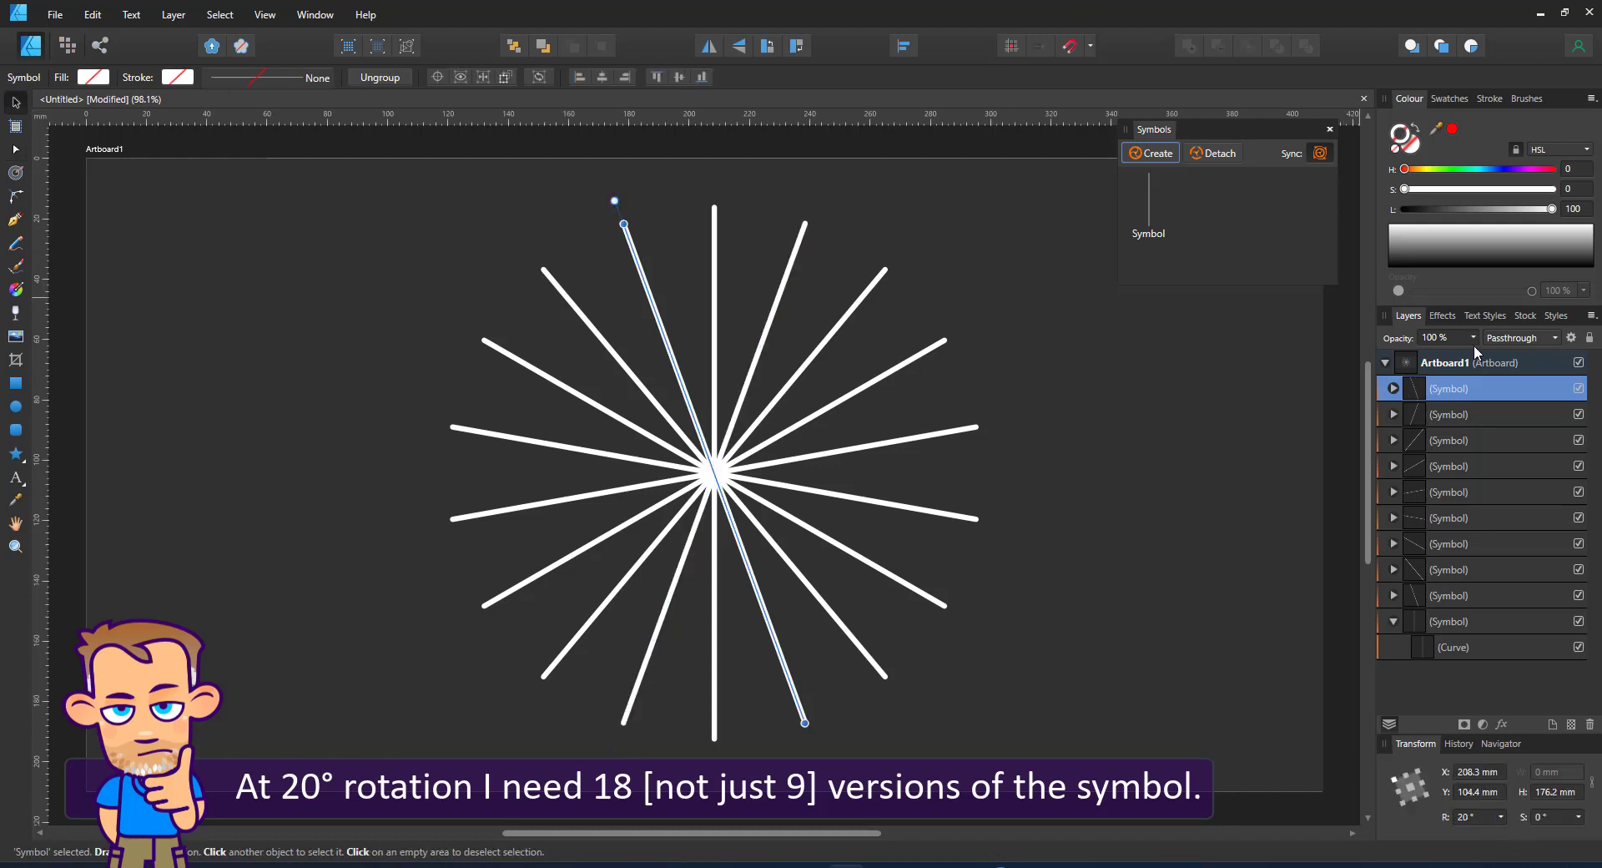
key(ctrl+z)
key(ctrl+z)
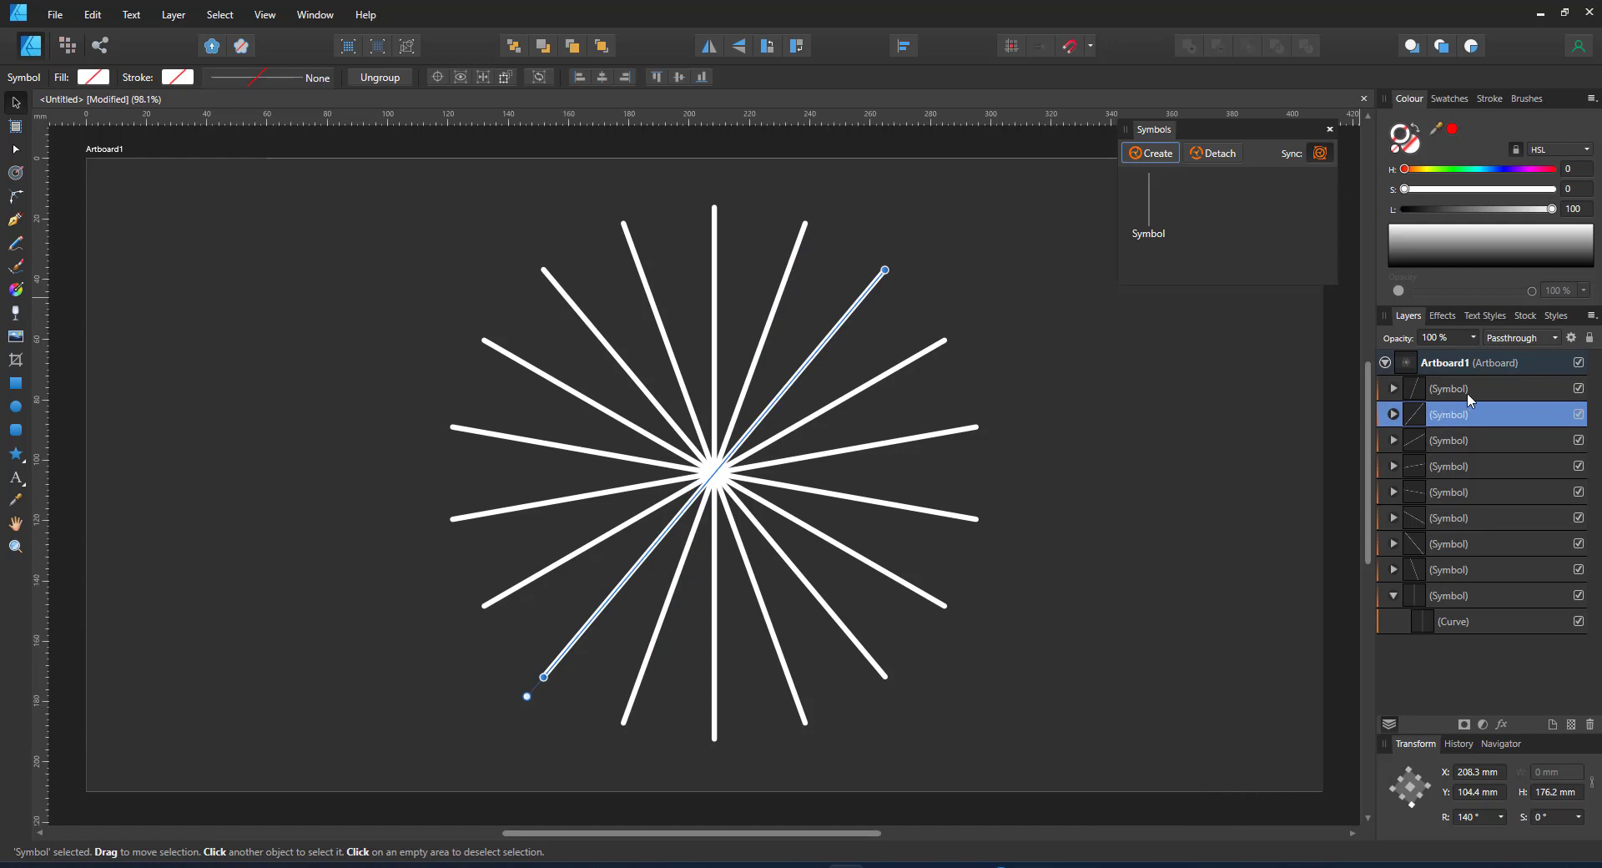
Duplicate the topmost symbol in the layer stack and set the copy's rotation to 180°.
click(1468, 392)
key(ctrl+j)
click(1477, 817)
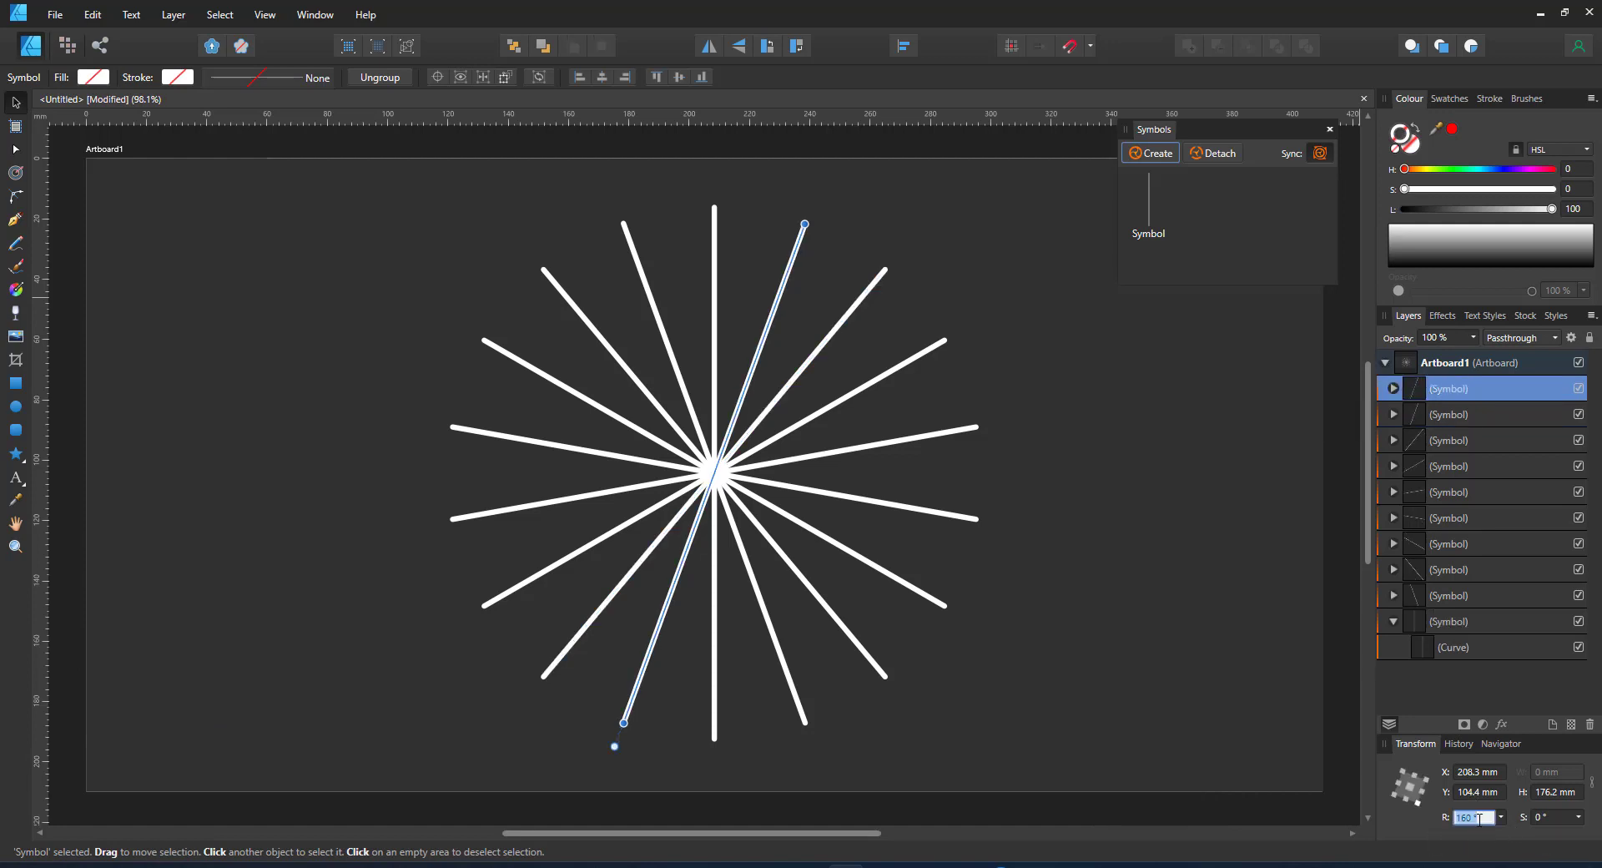
text(180)
key(Return)
Repeat the rotated duplication until the starburst has 18 symbol instances, and select them all to check.
key(ctrl+j)
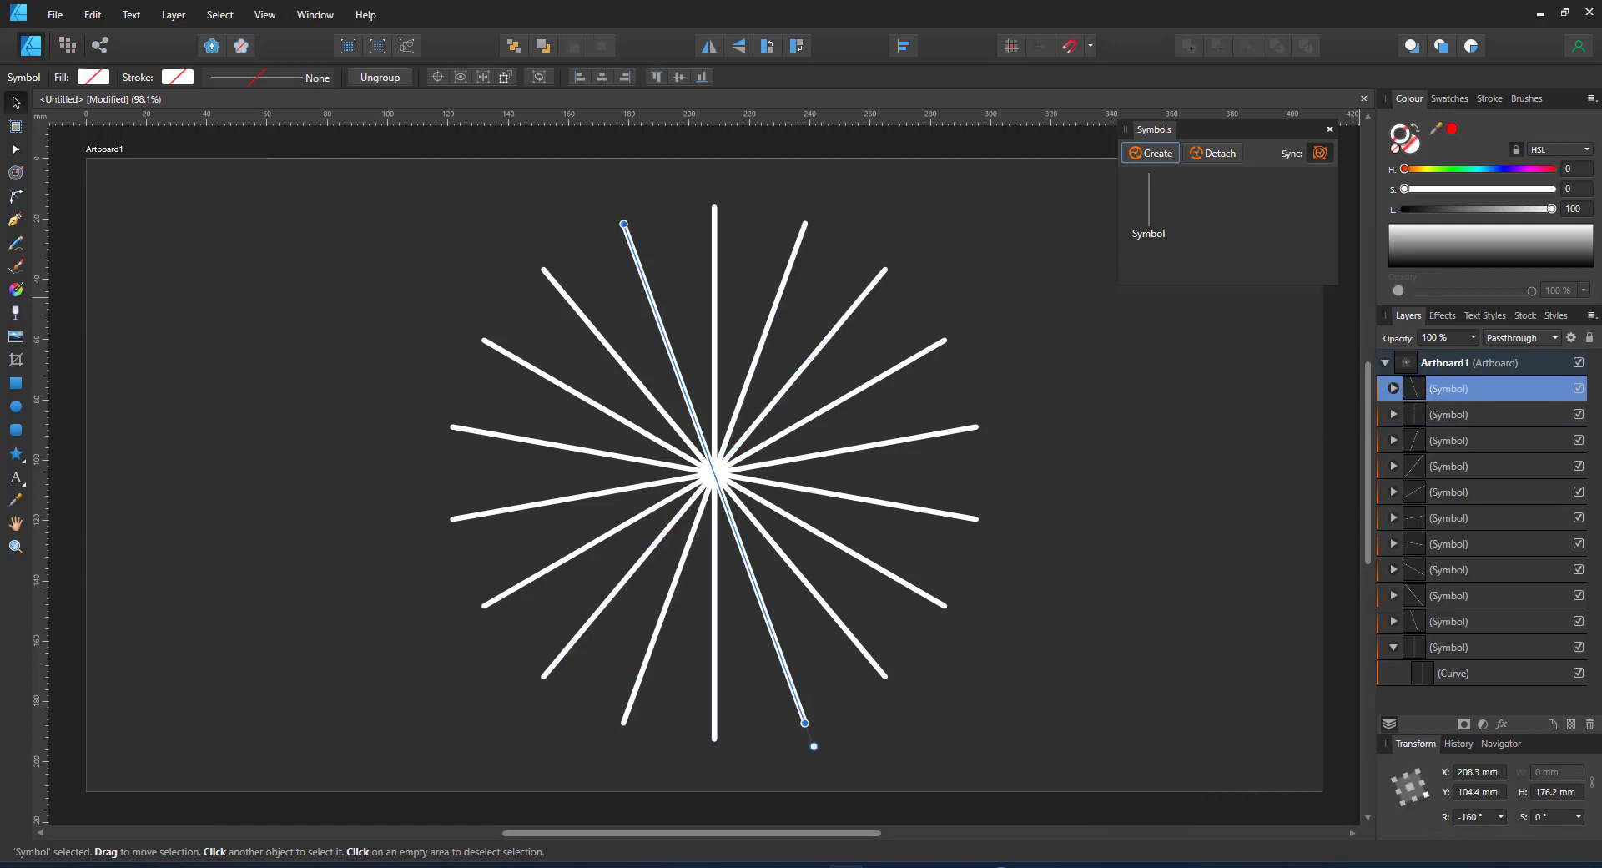
key(ctrl+j)
key(ctrl+j)
key(ctrl+j)
key(ctrl+j)
key(ctrl+j)
key(ctrl+j)
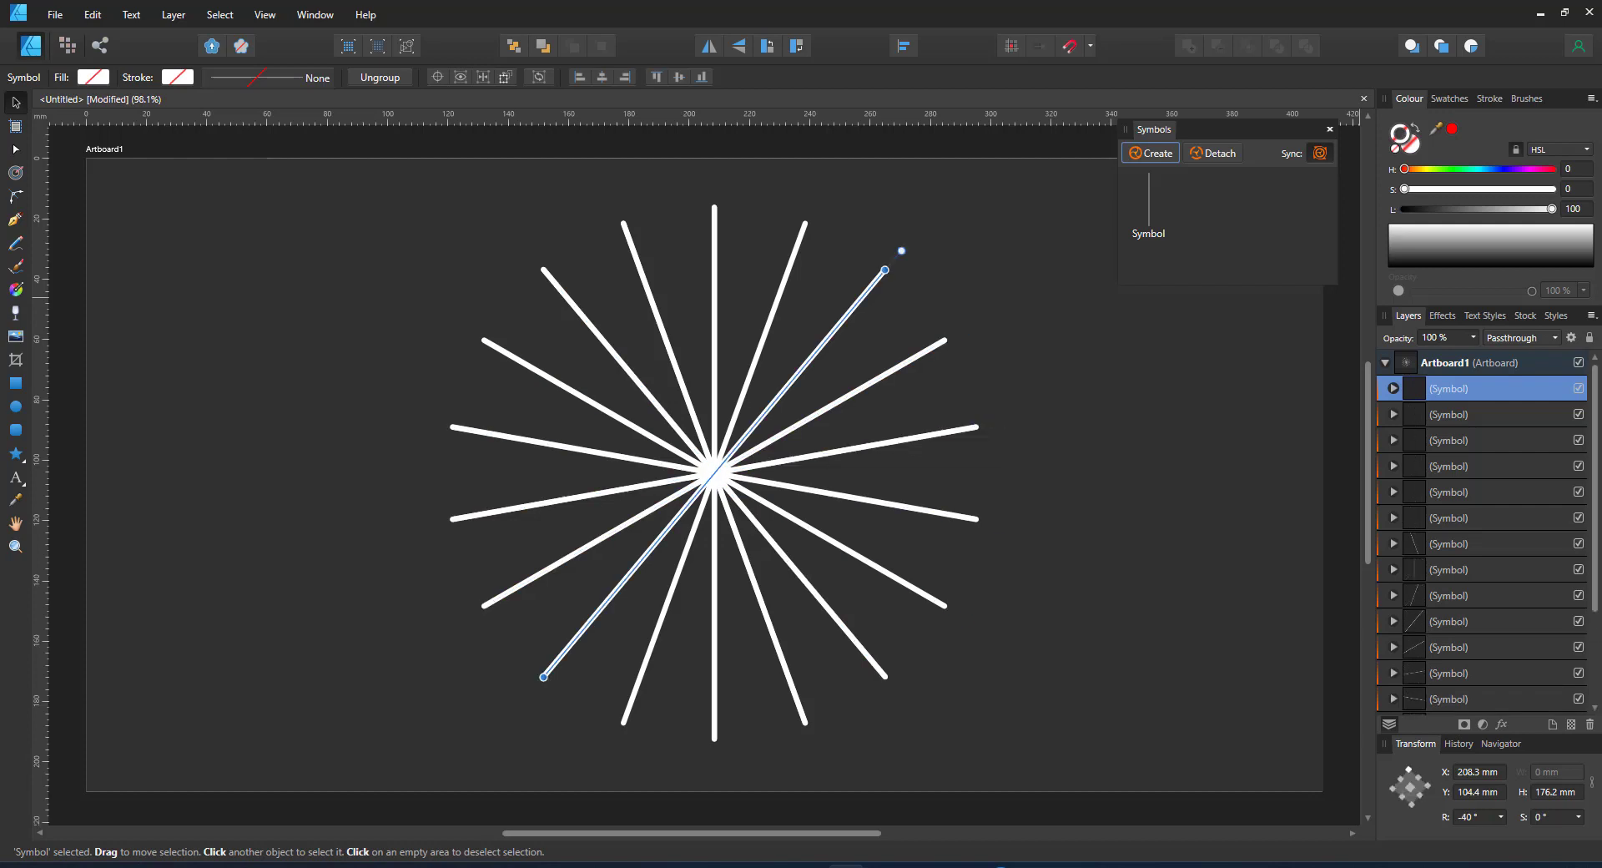
key(ctrl+j)
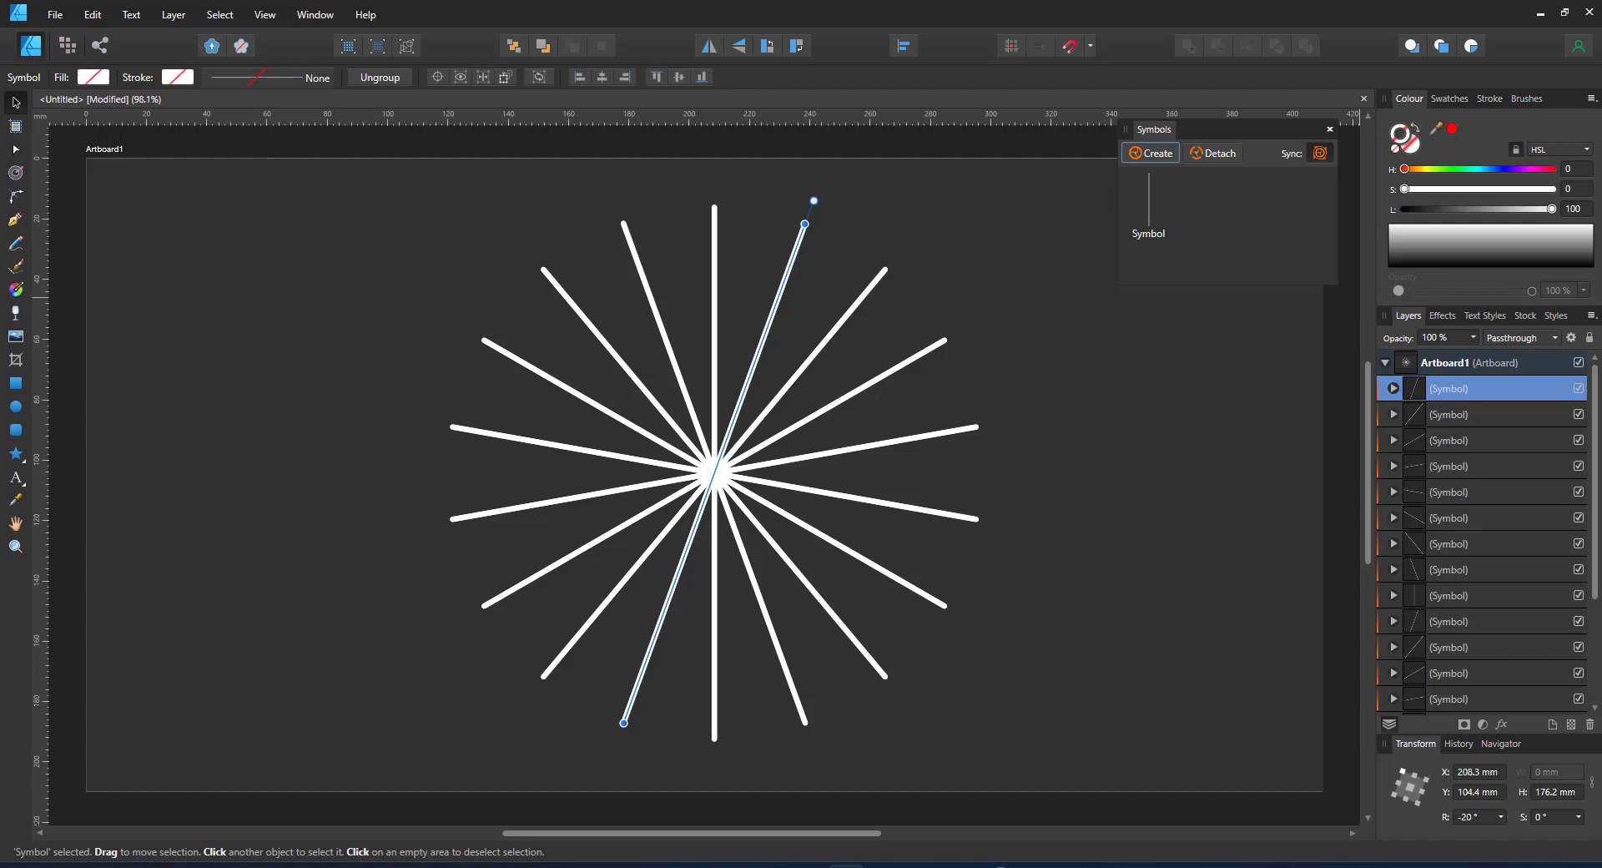
drag(330, 190, 1076, 810)
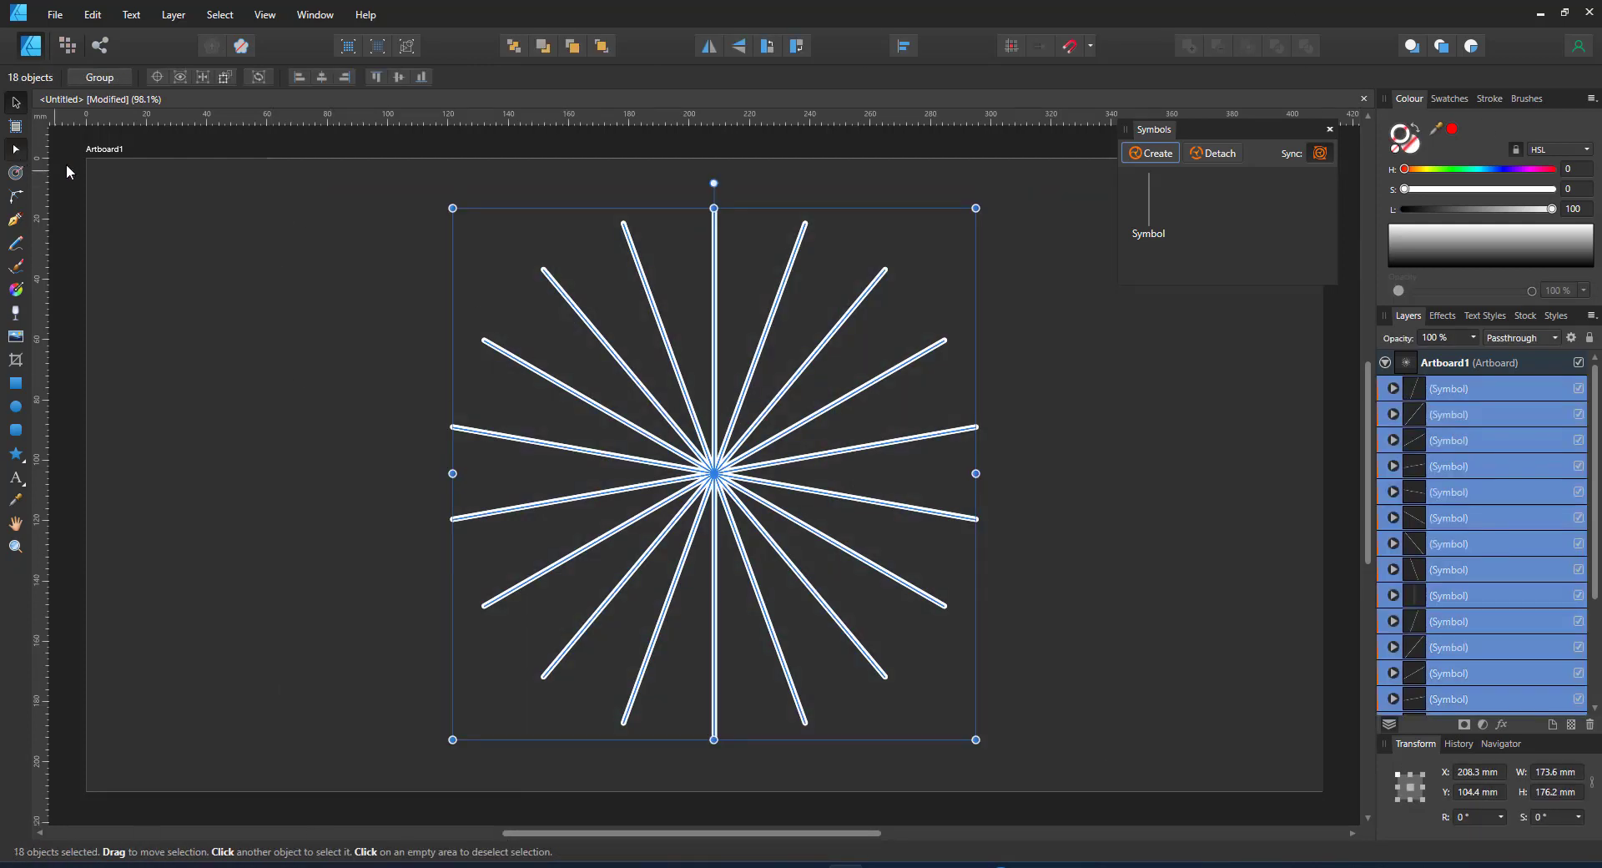
Bend the curve inside the original vertical symbol with the Node tool and adjust both end handles into a shallow S shape.
key(a)
scroll(1483, 593, down, 3)
click(1487, 705)
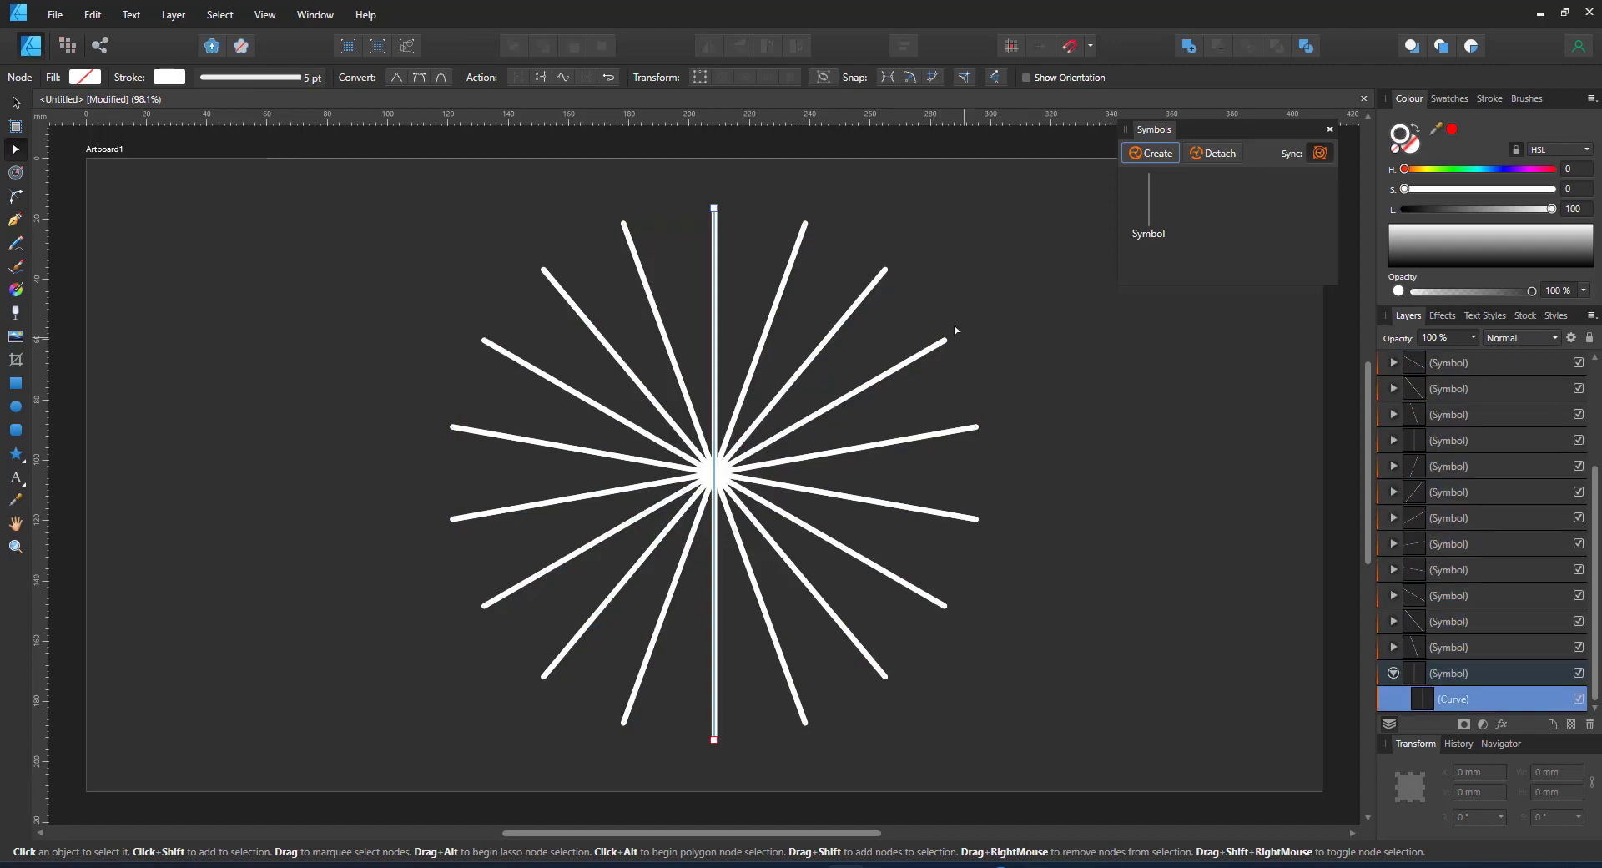
mouse_move(714, 330)
mouse_down()
mouse_move(617, 337)
mouse_move(706, 223)
mouse_up()
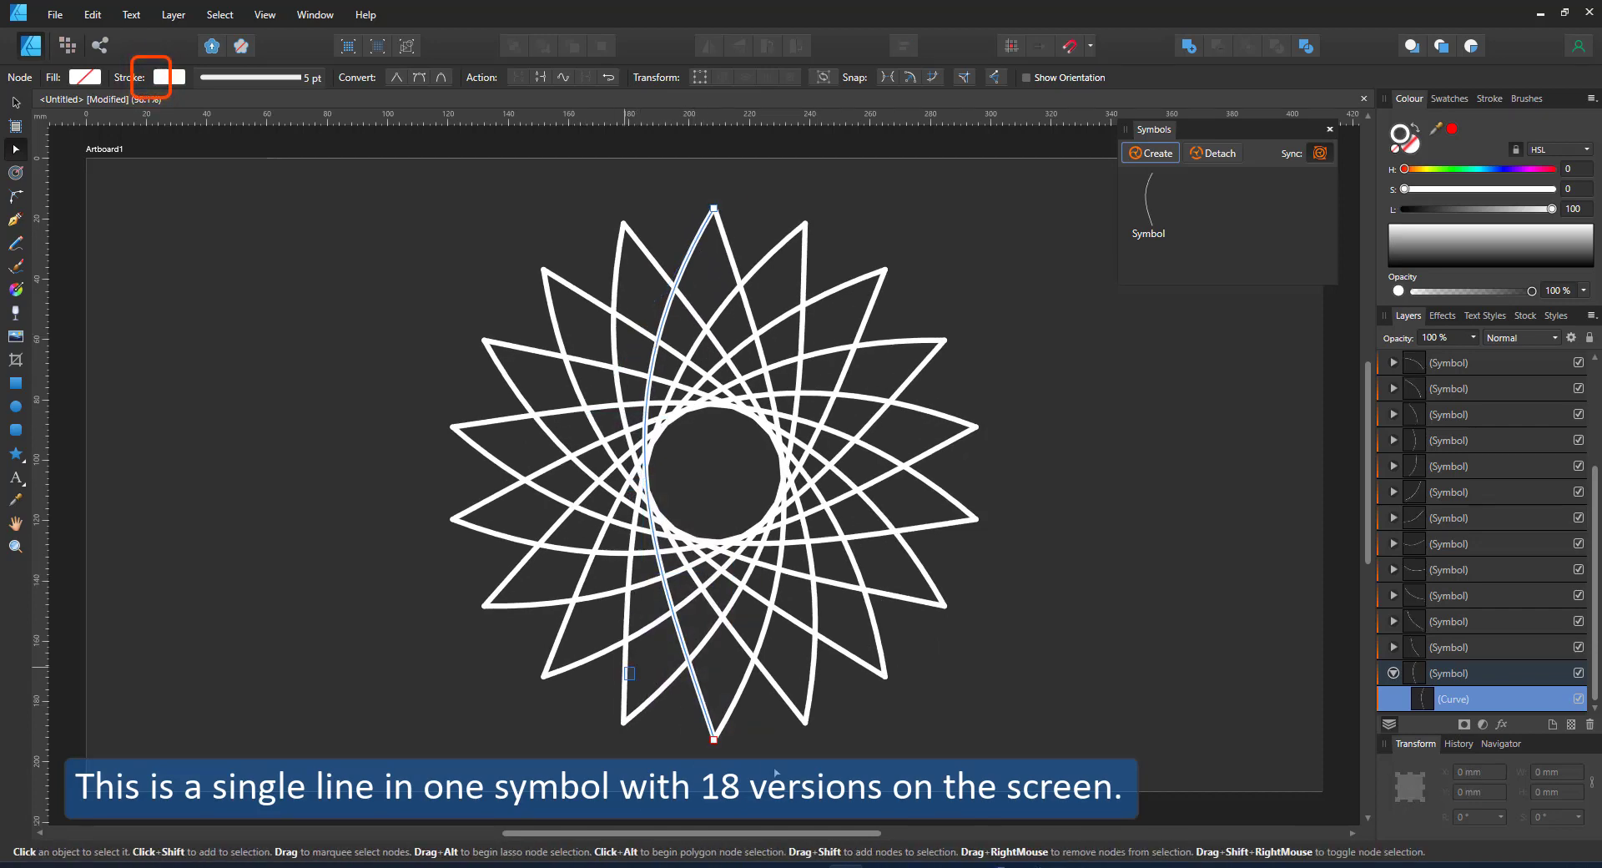
drag(661, 577, 734, 578)
drag(588, 419, 491, 448)
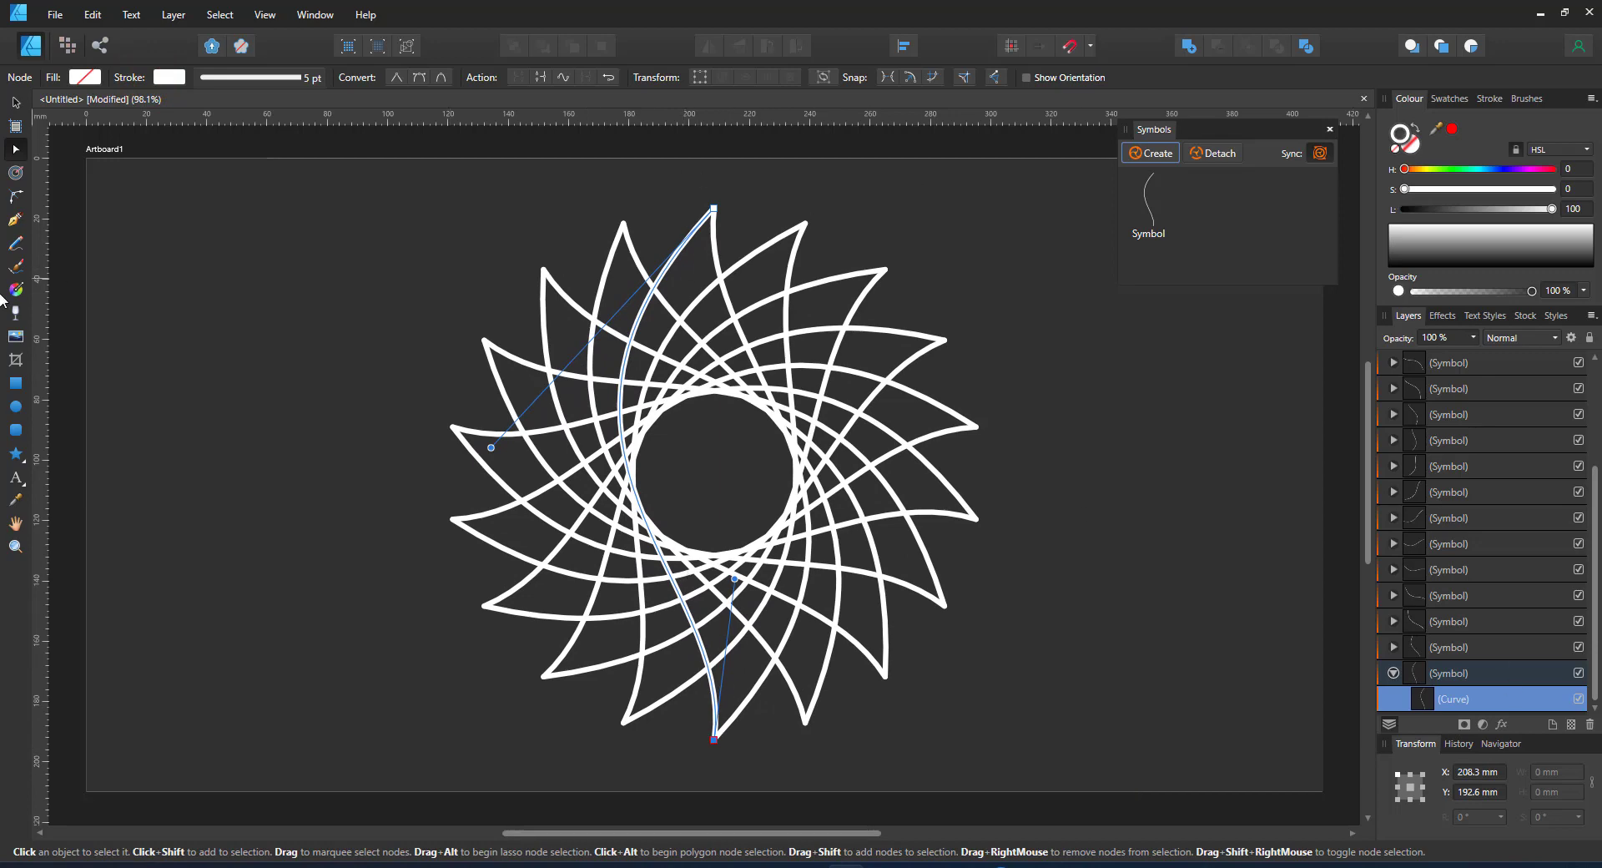
Draw a short diagonal line across the topmost petal with the Pen tool and place it inside the original symbol.
click(15, 220)
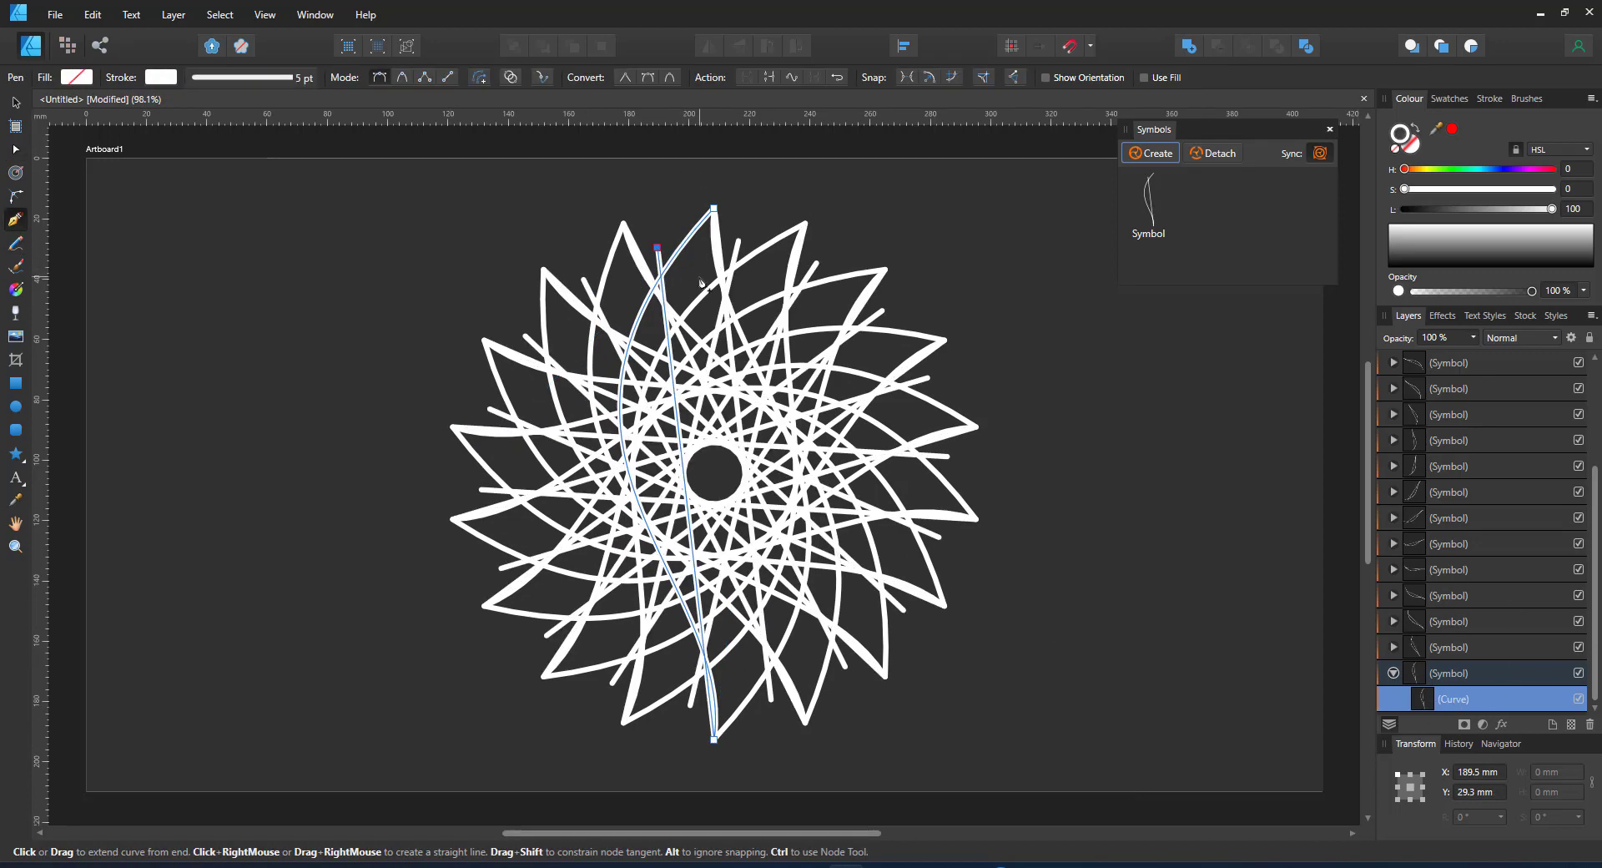
click(1466, 676)
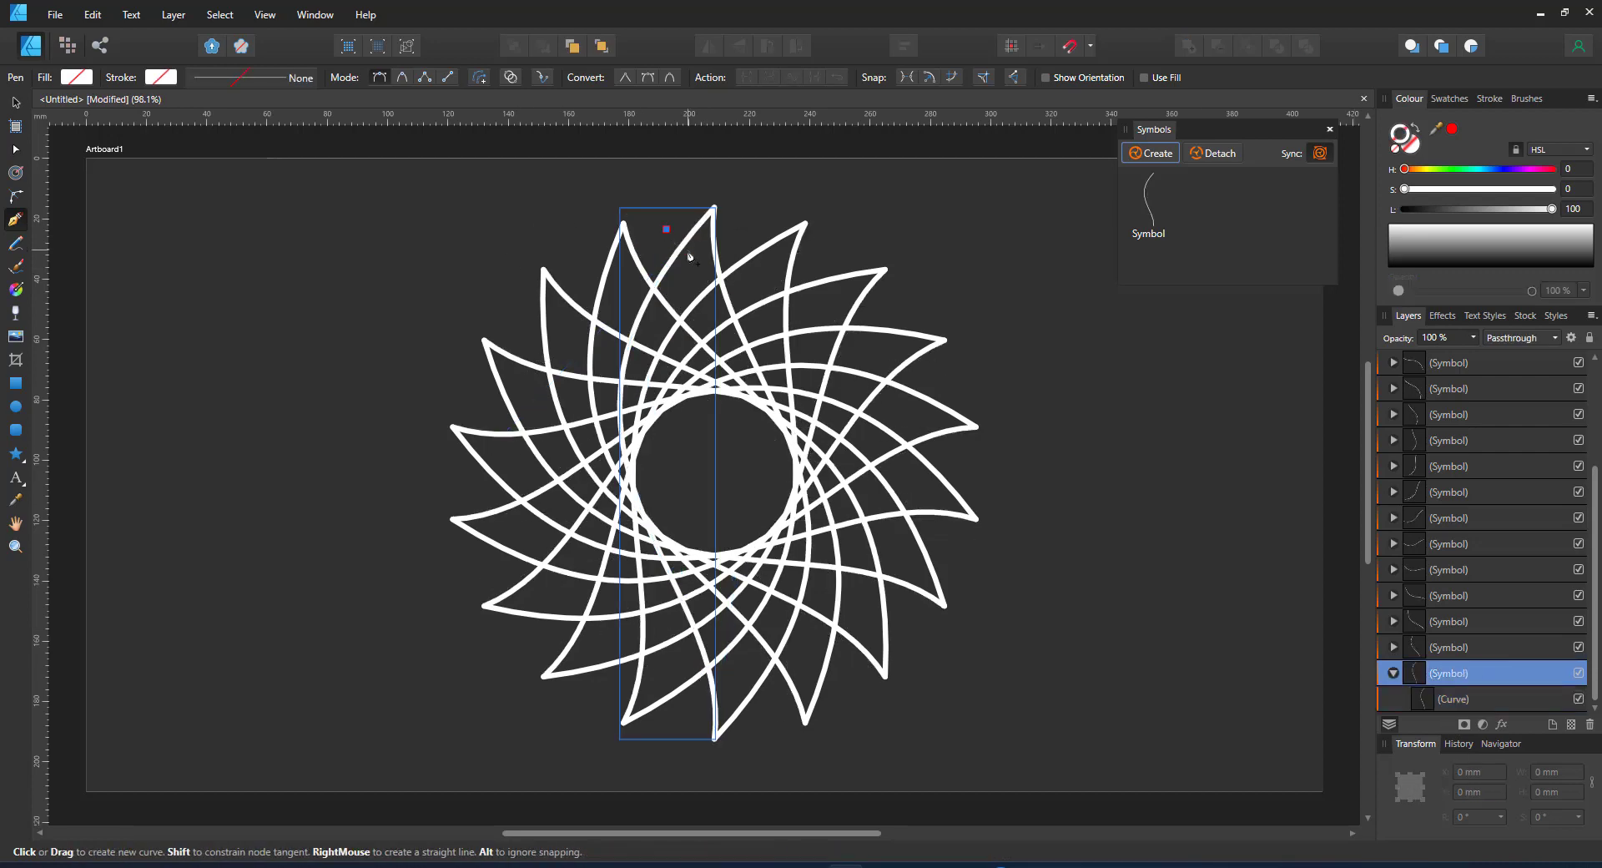
click(665, 230)
click(698, 263)
mouse_move(1456, 646)
mouse_down()
mouse_move(1451, 708)
mouse_move(1453, 686)
mouse_up()
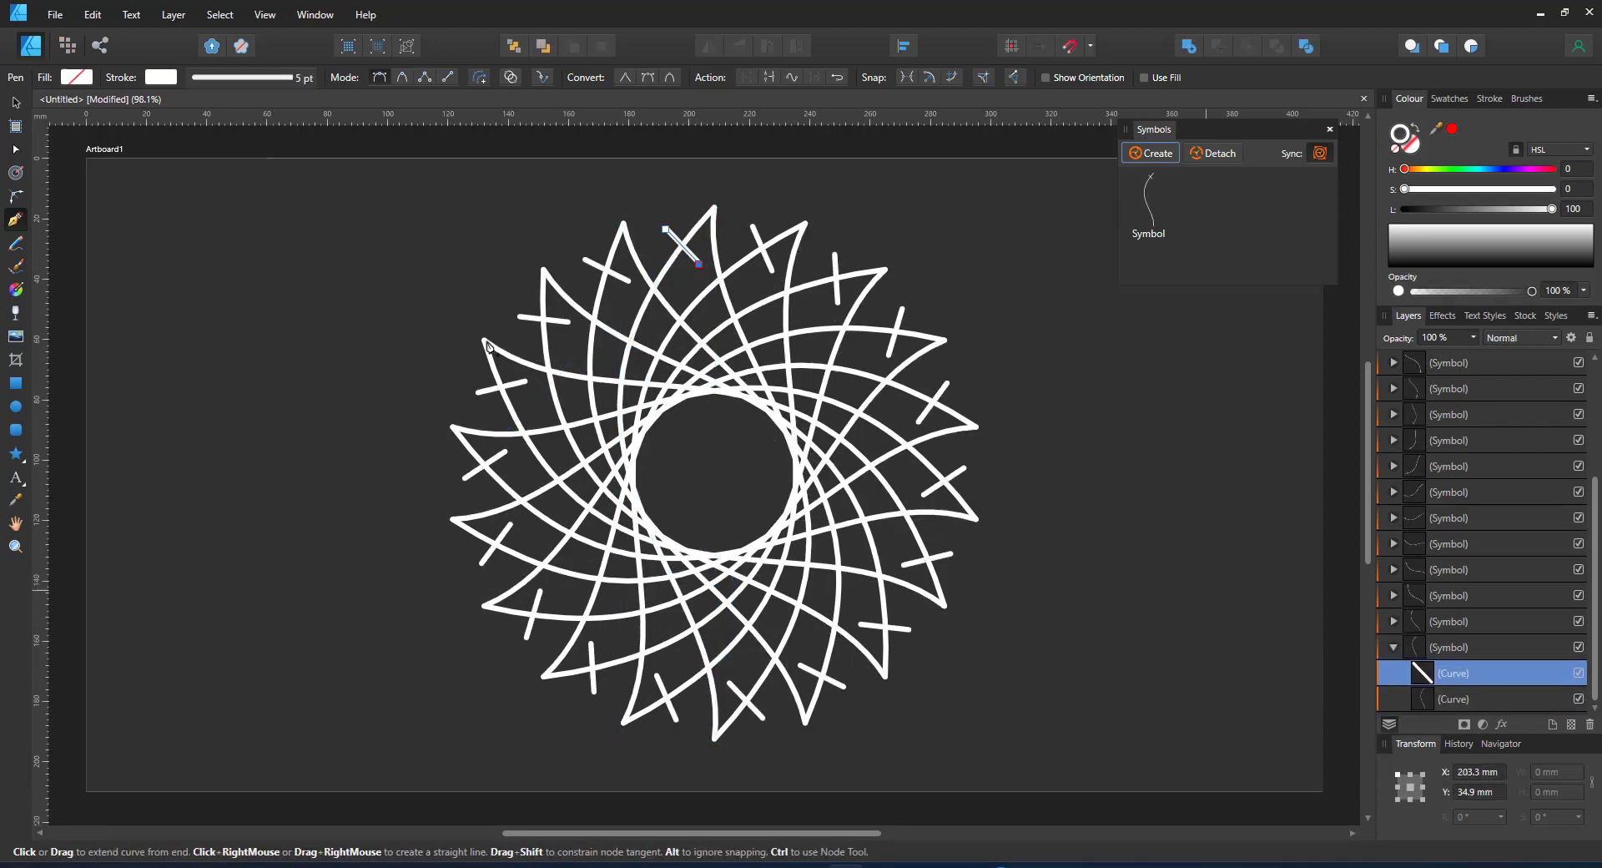
Move the short line's upper end to the topmost petal's tip and bend the line outward into an arc.
scroll(654, 261, up, 4)
key(a)
drag(681, 184, 797, 132)
drag(778, 217, 706, 186)
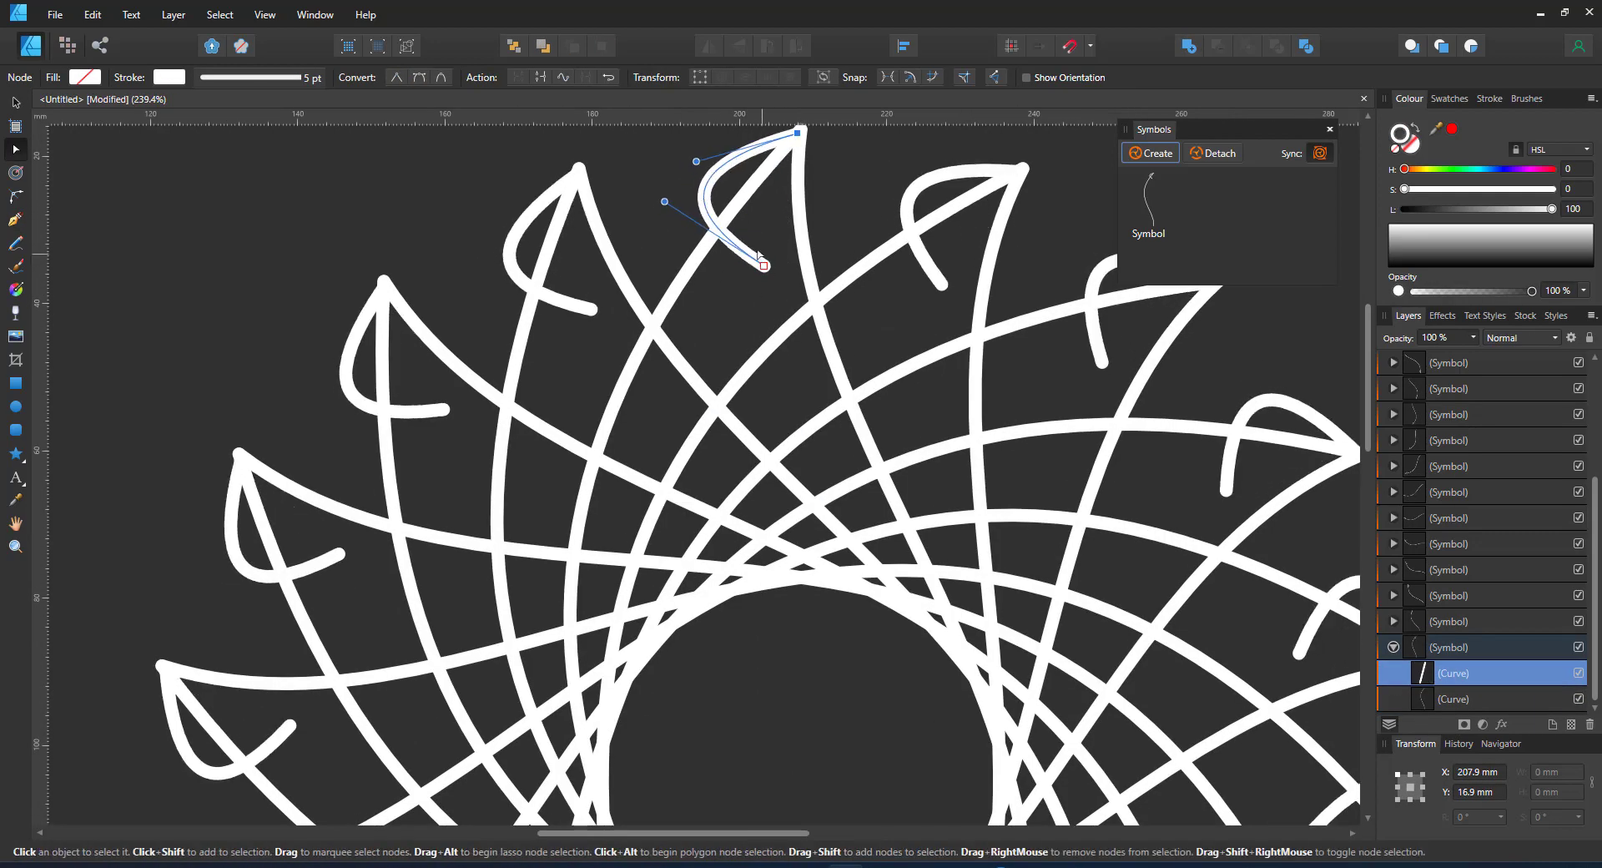
Extend the arc's lower end to the curve crossing below the petal and adjust its handles into a rounded outer edge.
drag(763, 265, 813, 300)
drag(713, 235, 621, 230)
drag(698, 161, 807, 278)
drag(819, 449, 859, 558)
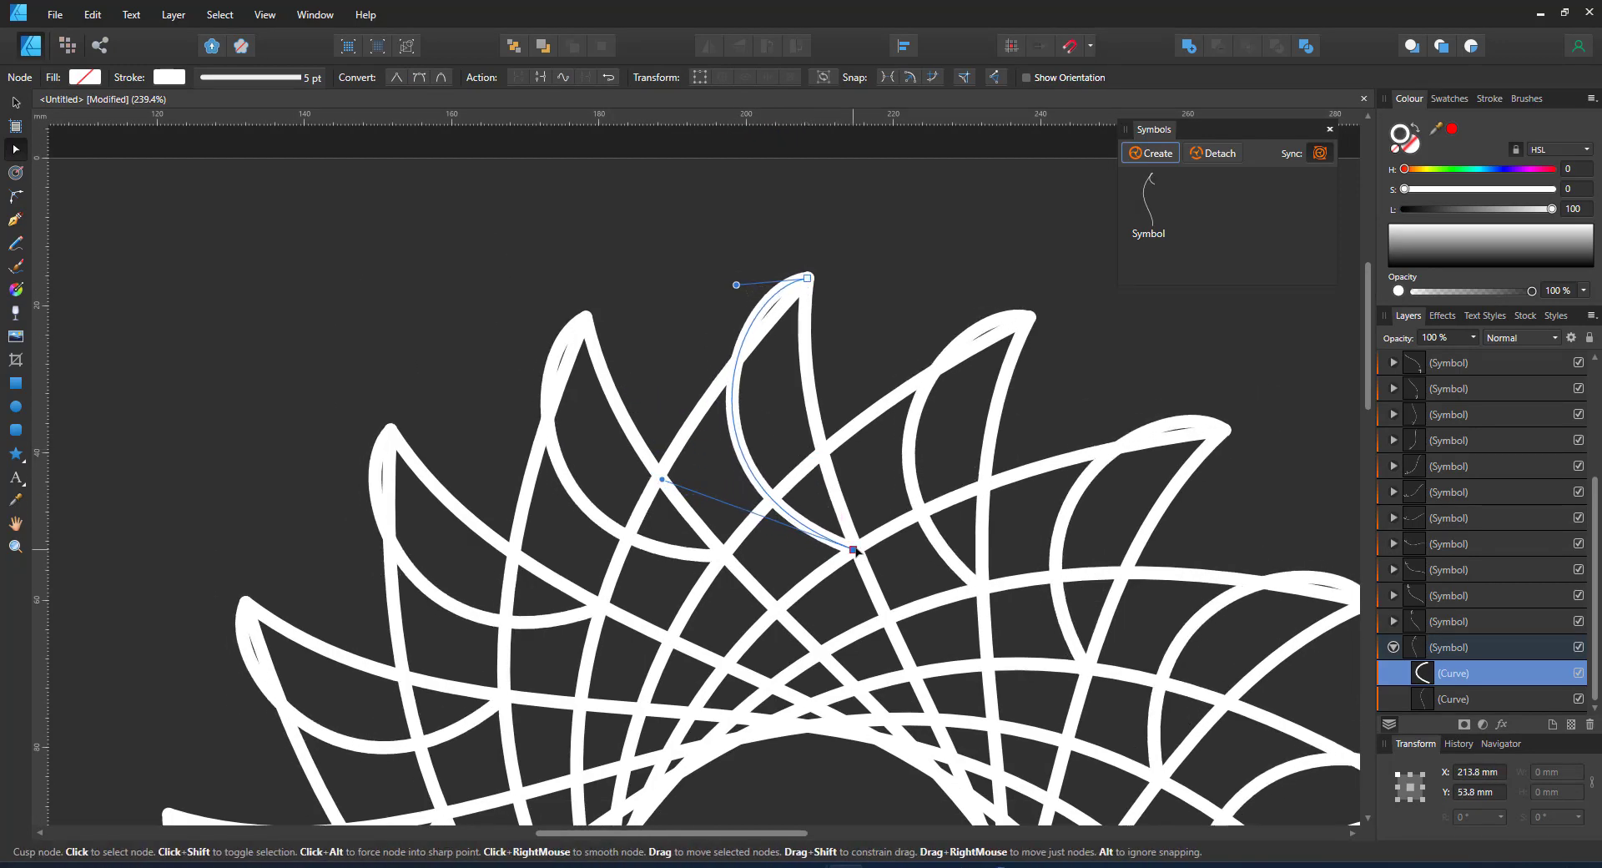
drag(736, 284, 636, 301)
scroll(975, 709, down, 6)
scroll(973, 719, up, 6)
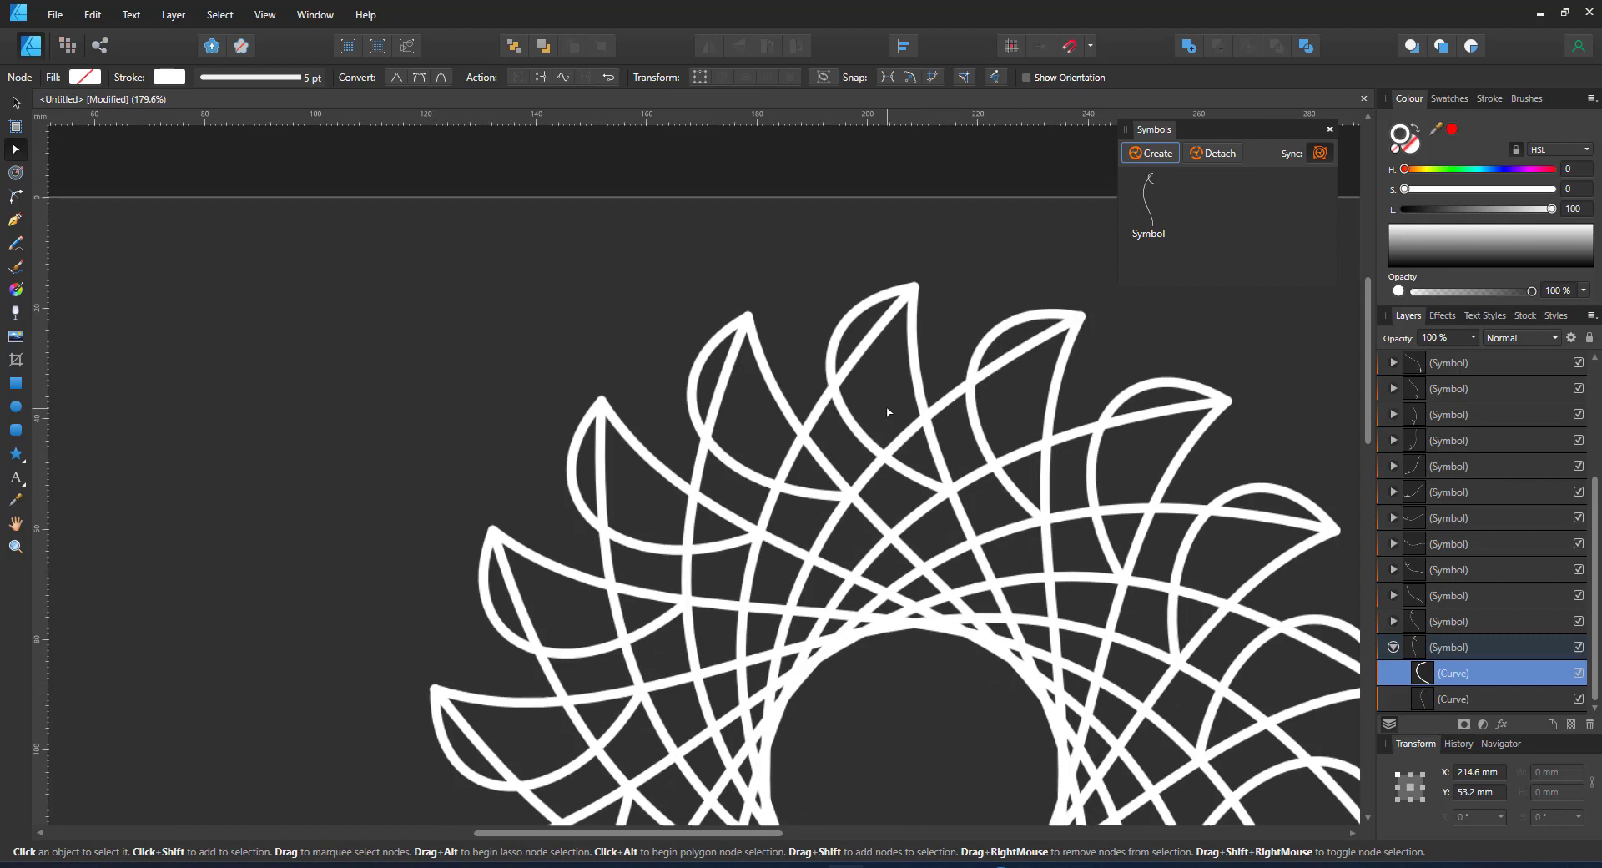
Add a node near the arc's lower end and extend that end to the rim of the central opening as an S curve.
double_click(844, 429)
click(881, 467)
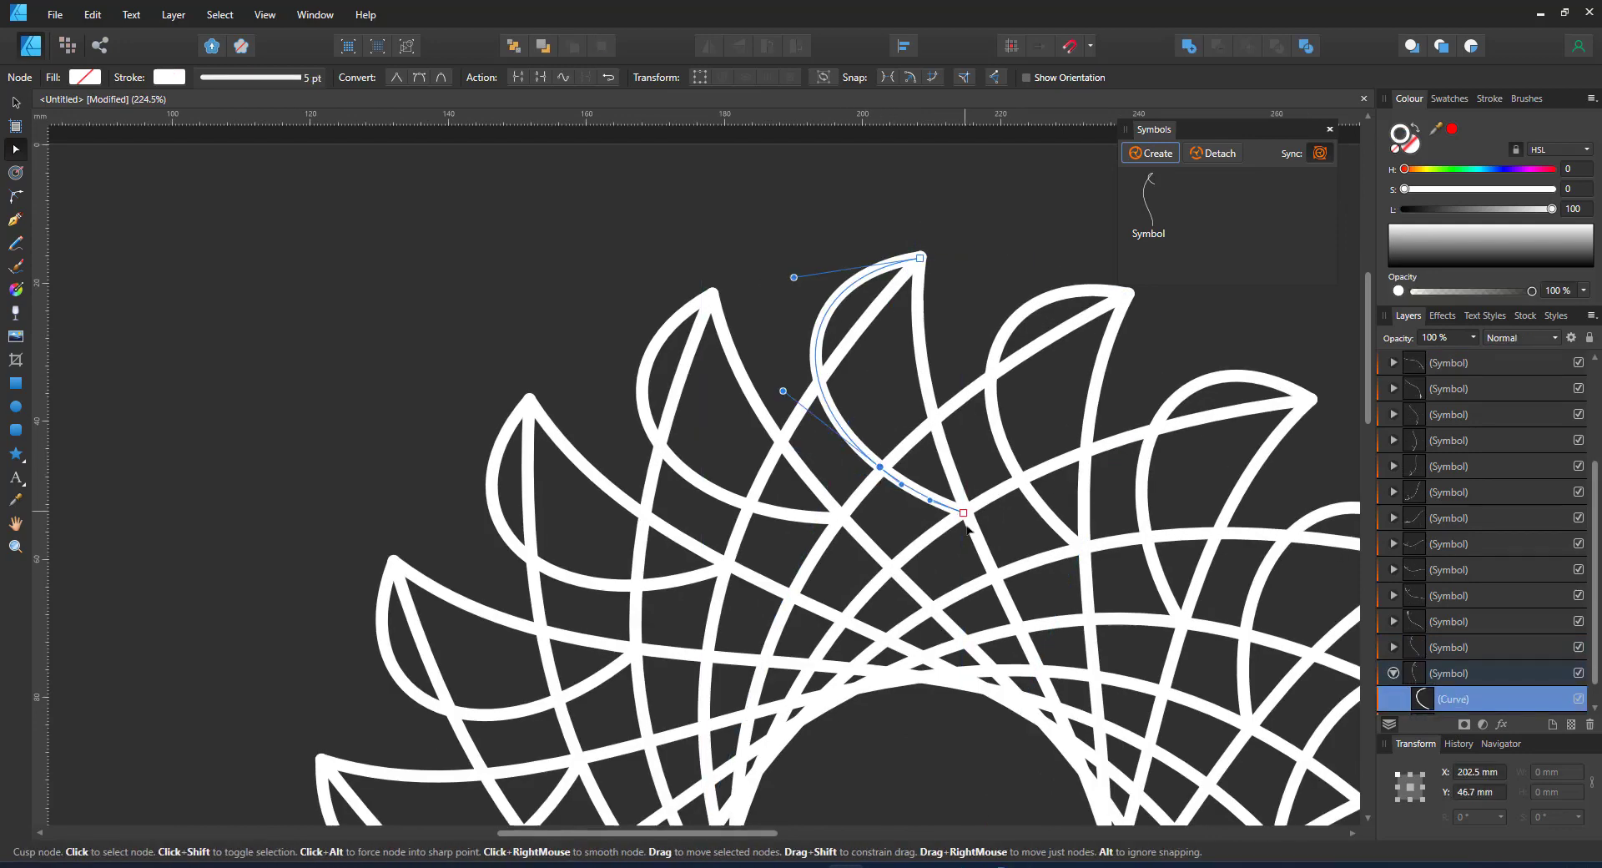
drag(963, 512, 1032, 622)
scroll(1031, 622, down, 4)
scroll(1032, 626, up, 5)
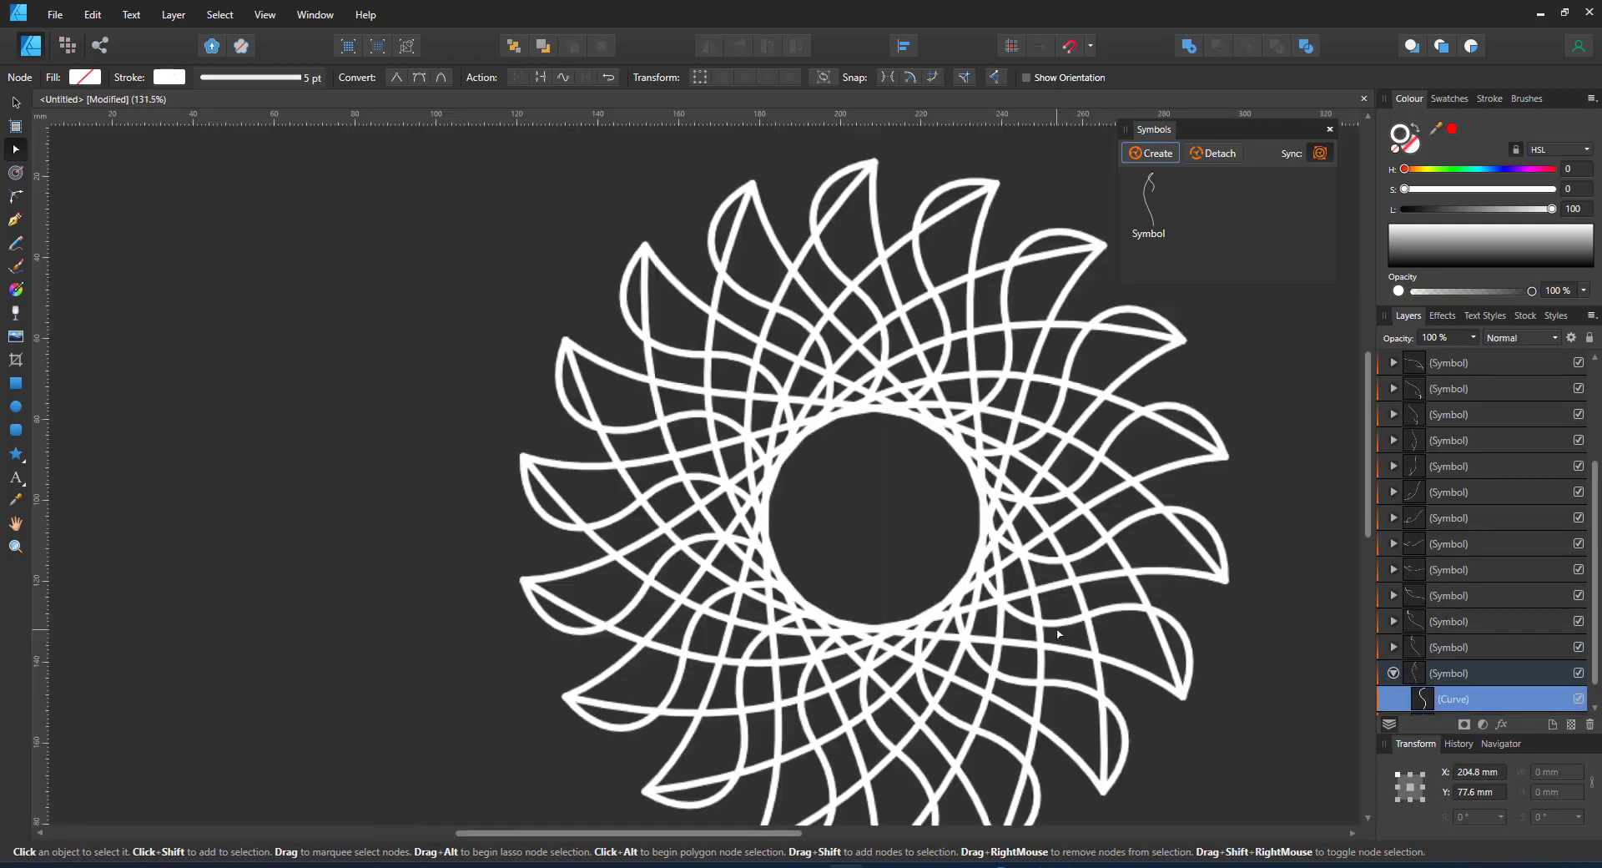
Add a circle about 6 mm wide to the original symbol and duplicate it, with one at the petal tip and one inside the petal.
key(m)
drag(732, 385, 786, 437)
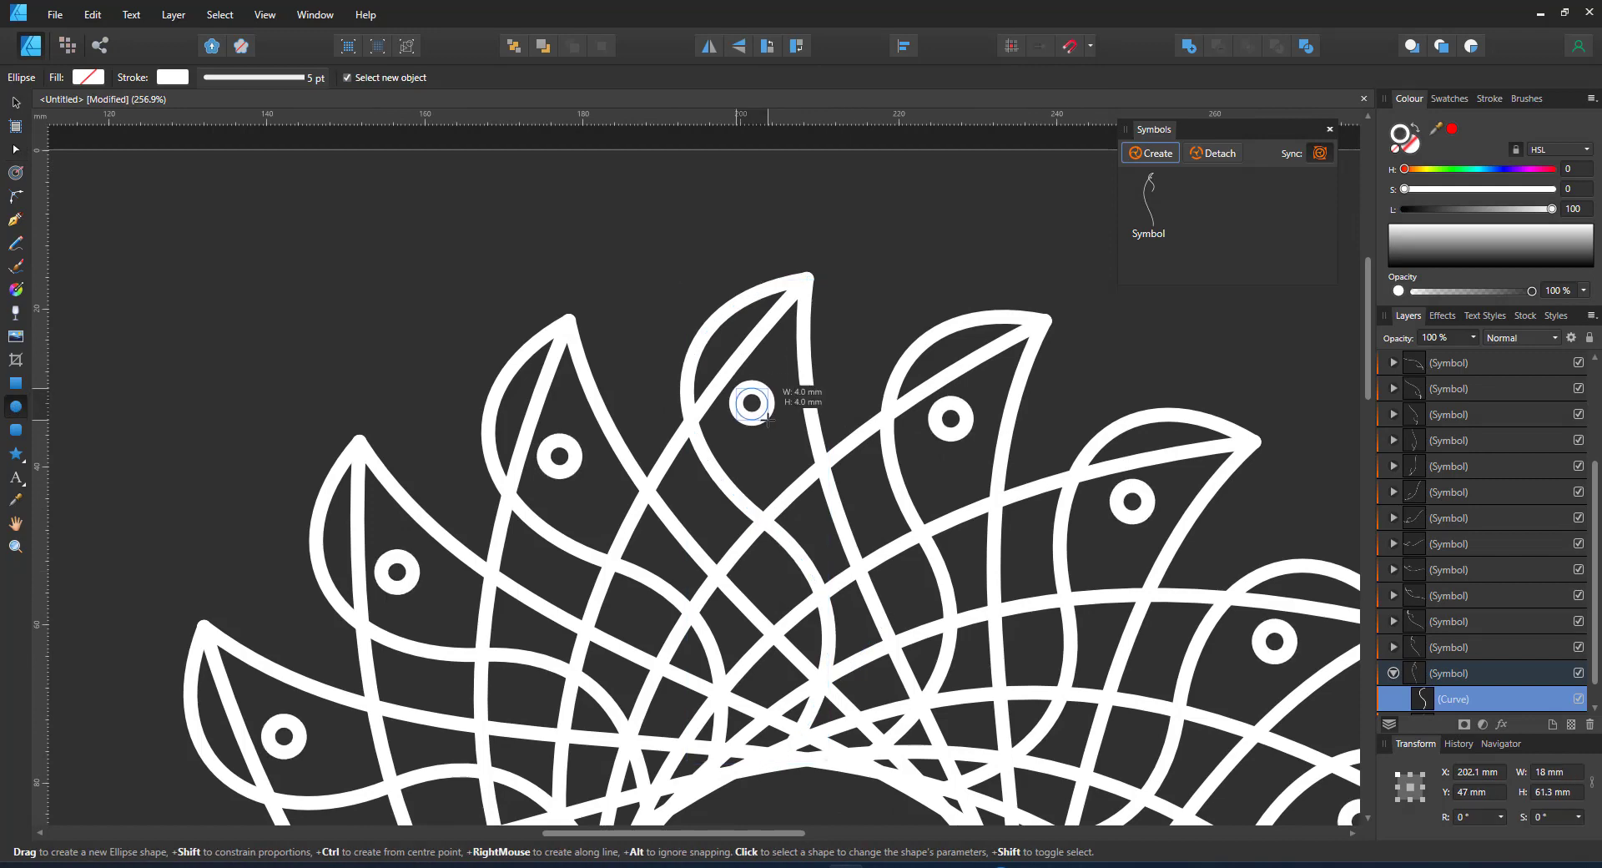
mouse_move(1452, 714)
mouse_down()
mouse_move(1427, 637)
mouse_move(1437, 621)
mouse_move(1460, 644)
mouse_up()
key(v)
mouse_move(768, 418)
mouse_down()
mouse_move(830, 263)
mouse_move(770, 440)
mouse_up()
scroll(834, 611, down, 4)
scroll(851, 668, down, 3)
scroll(840, 501, up, 1)
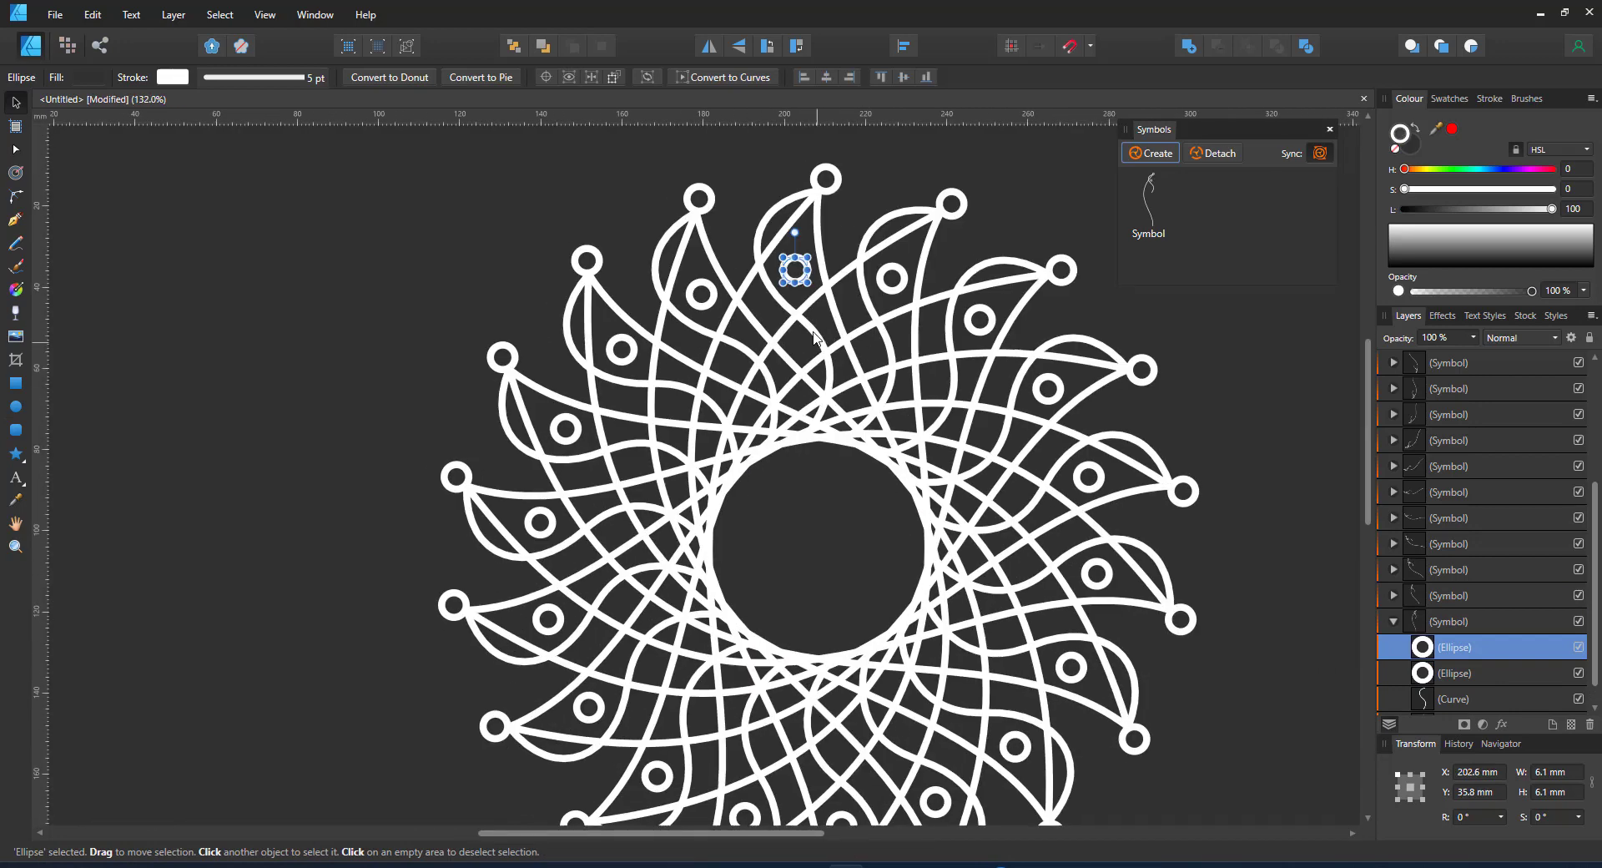
Copy the petal's circle to just inside the central opening and make the copy solid white with no stroke.
mouse_move(797, 273)
ctrl+mouse_down()
mouse_move(769, 366)
mouse_move(813, 465)
ctrl+mouse_up()
scroll(826, 481, up, 2)
scroll(848, 476, up, 5)
key(shift+x)
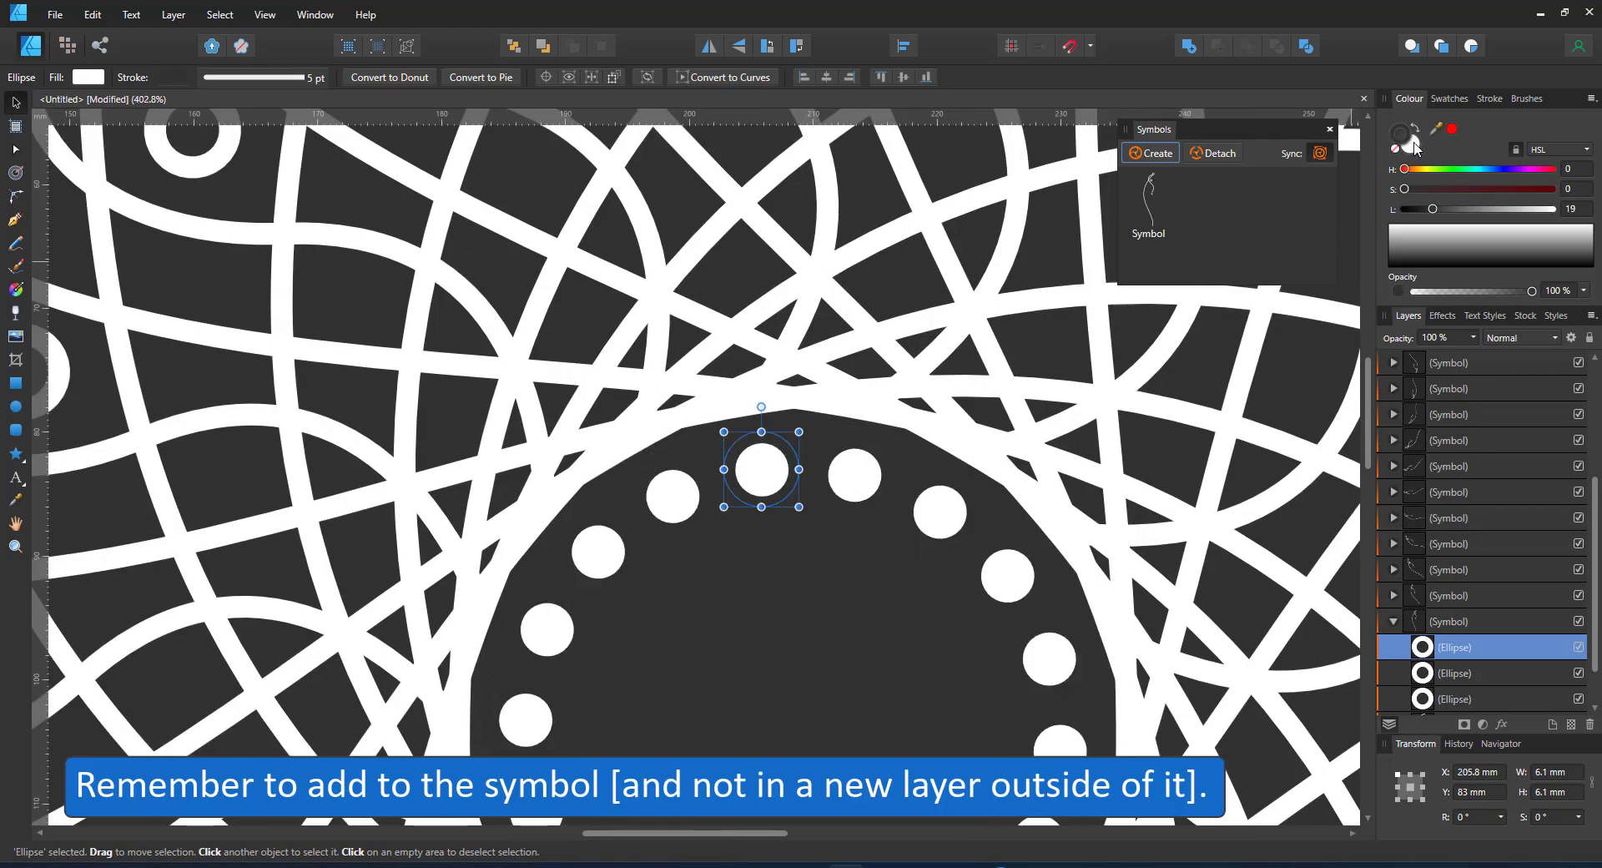
key(ctrl+z)
Duplicate the solid dot smaller and closer to the centre, and repeat the duplication until the symbol has a row of five shrinking dots.
ctrl+shift+drag(797, 434, 762, 540)
key(ctrl+j)
key(ctrl+j)
key(ctrl+j)
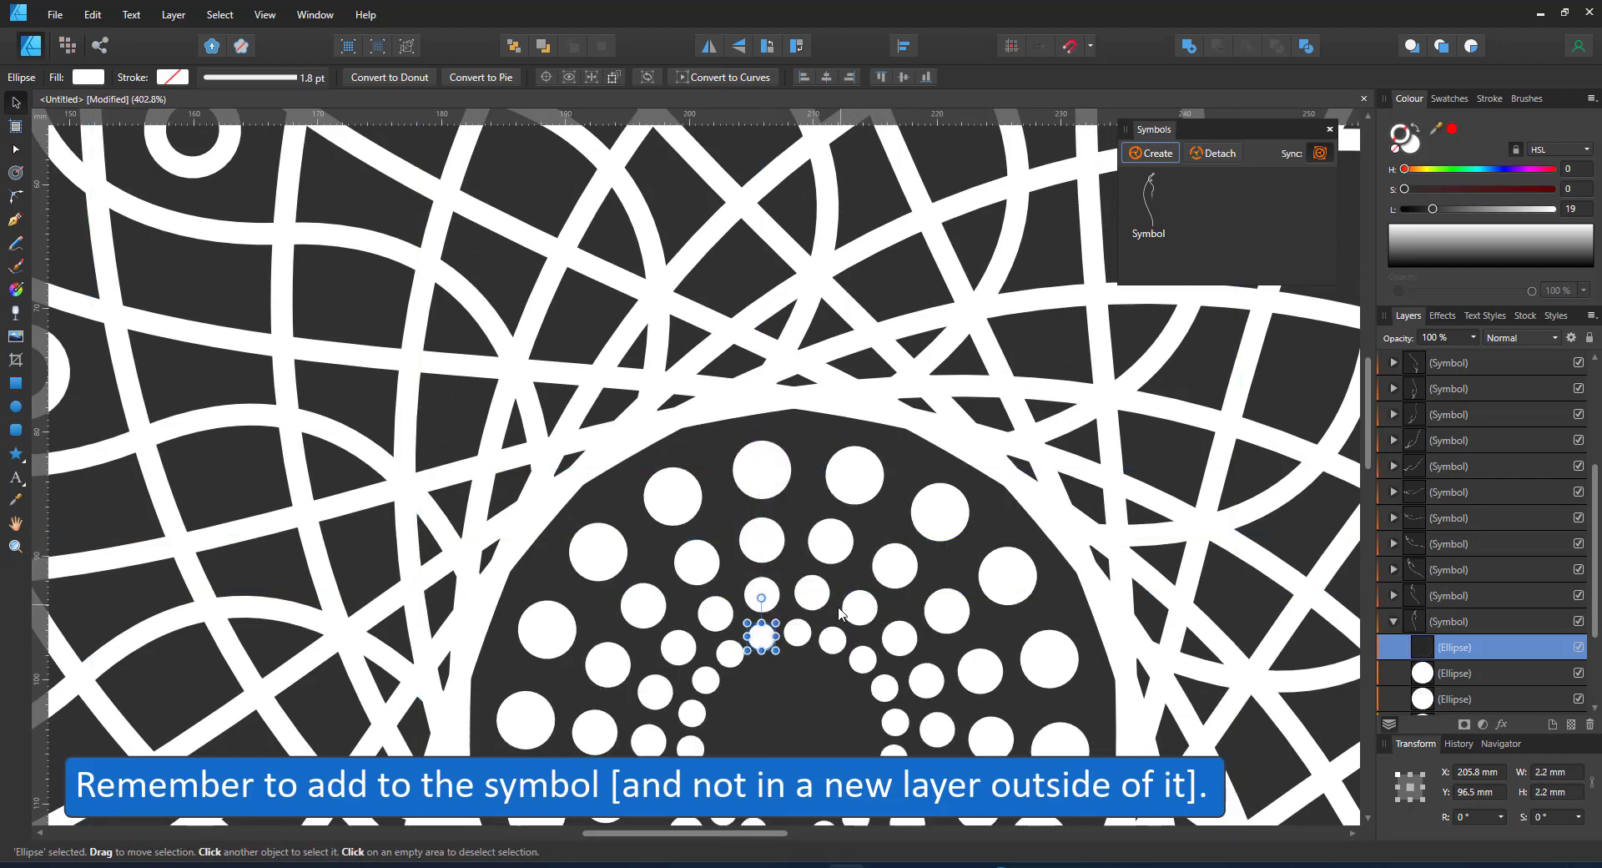
key(ctrl+j)
scroll(798, 530, down, 10)
click(779, 436)
scroll(778, 595, up, 3)
key(ctrl+0)
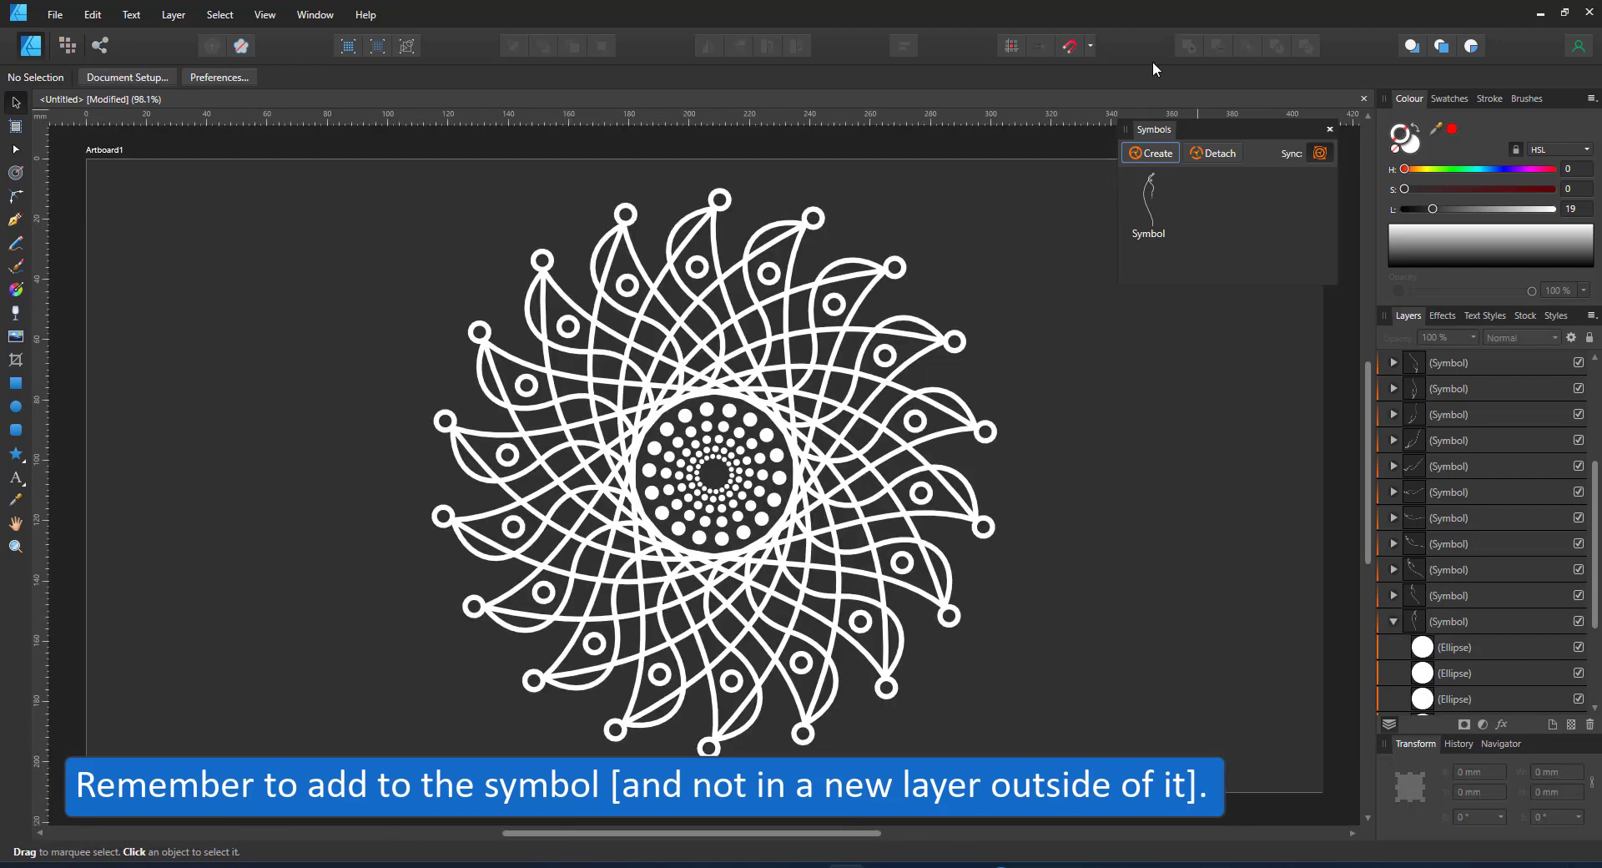
Delete the ring at the topmost petal's tip from the symbol and clear the selection.
double_click(724, 192)
key(Delete)
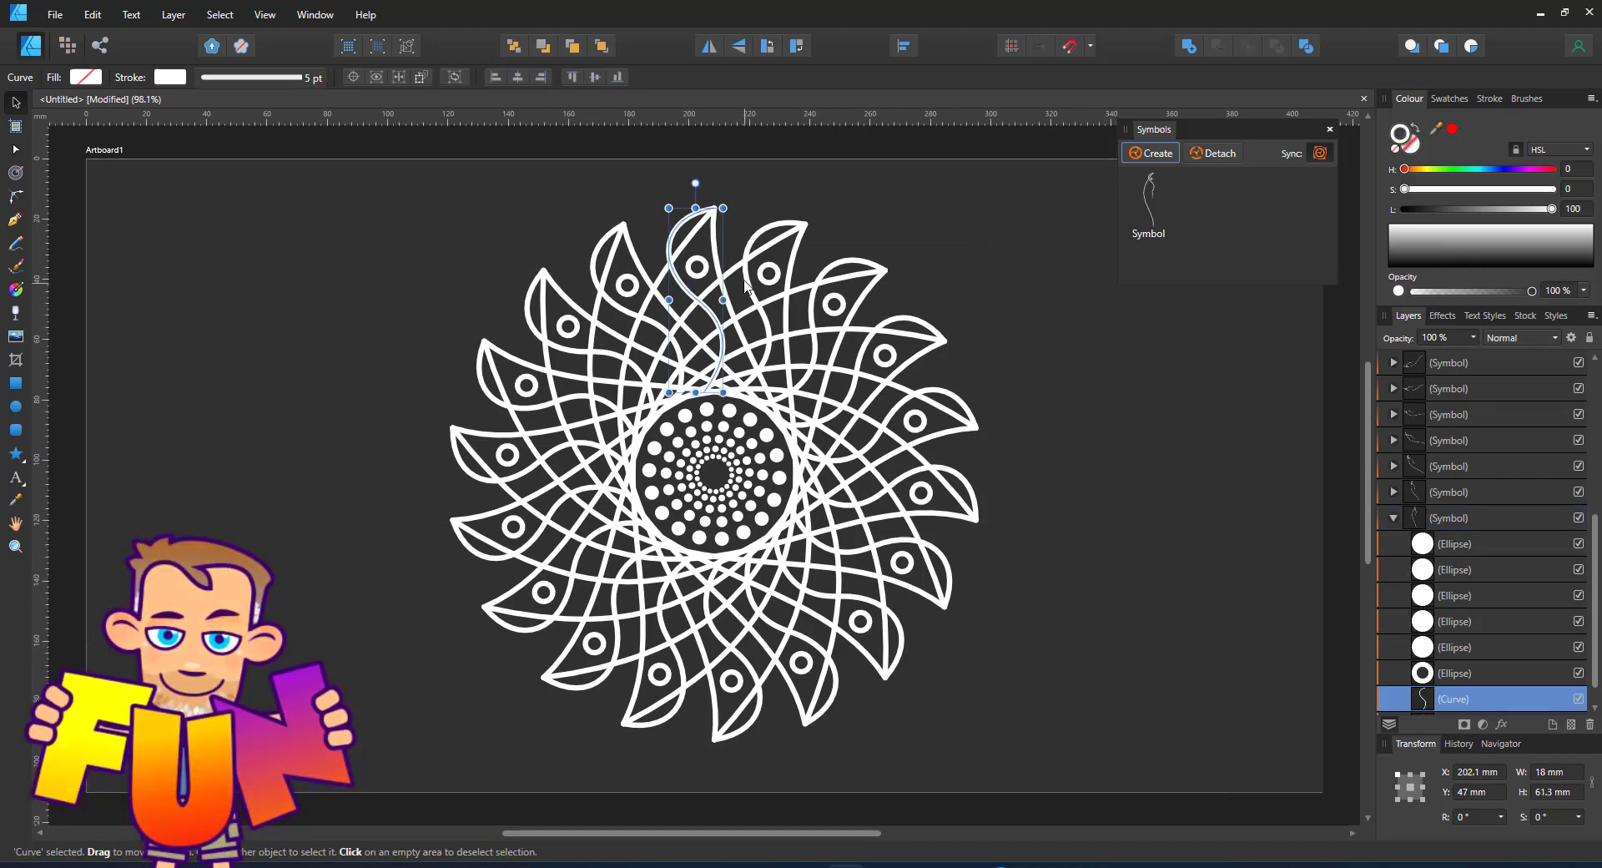
click(948, 716)
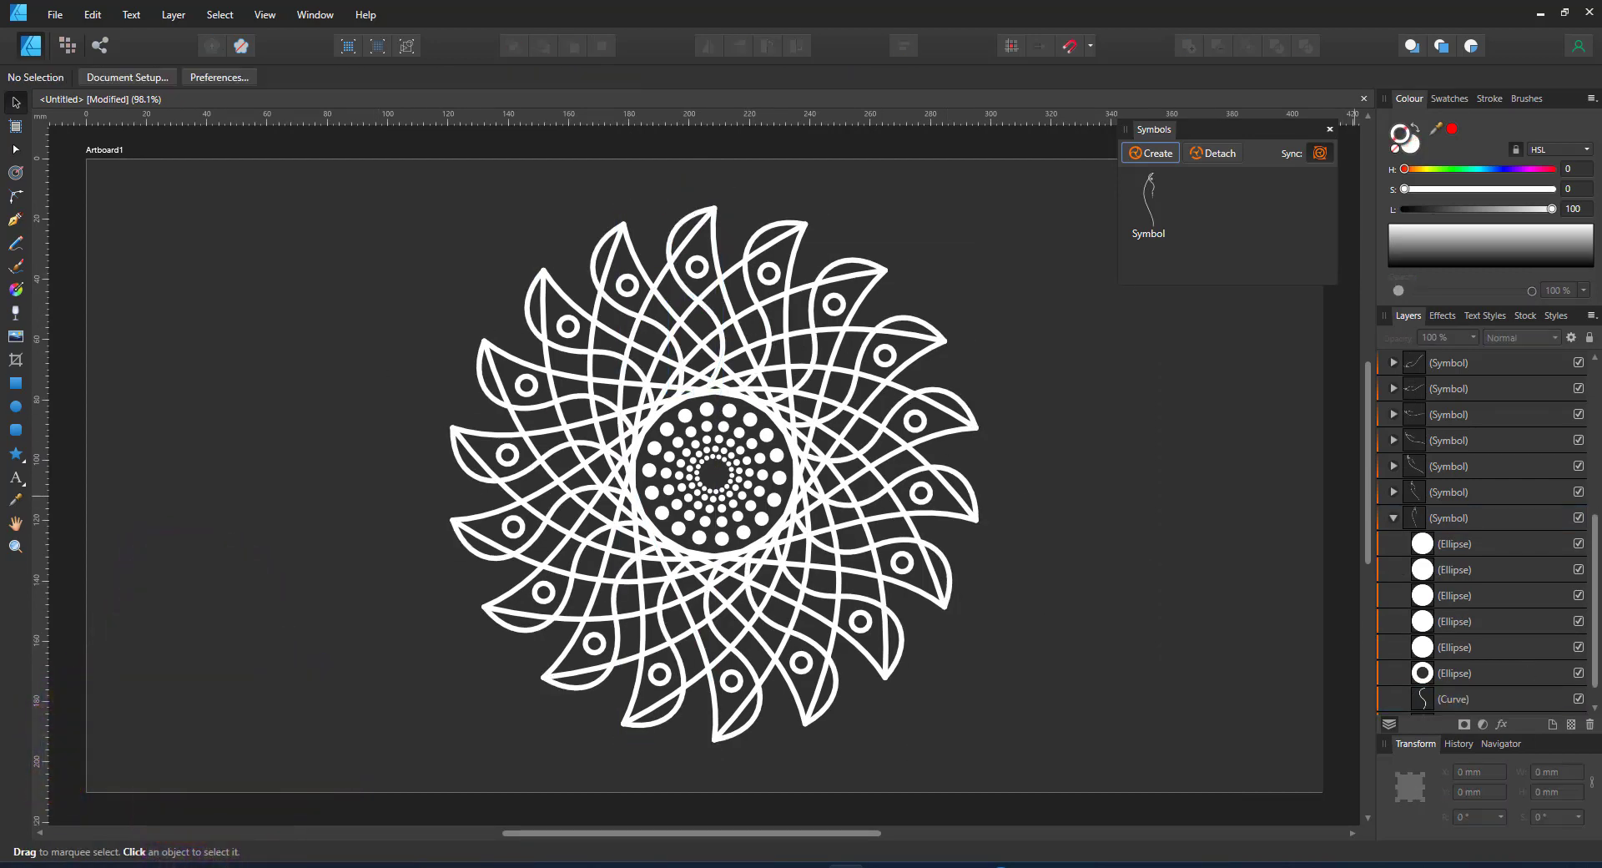
Select the symbol's five solid dots and fill them with yellow-orange from the swatches.
click(1451, 547)
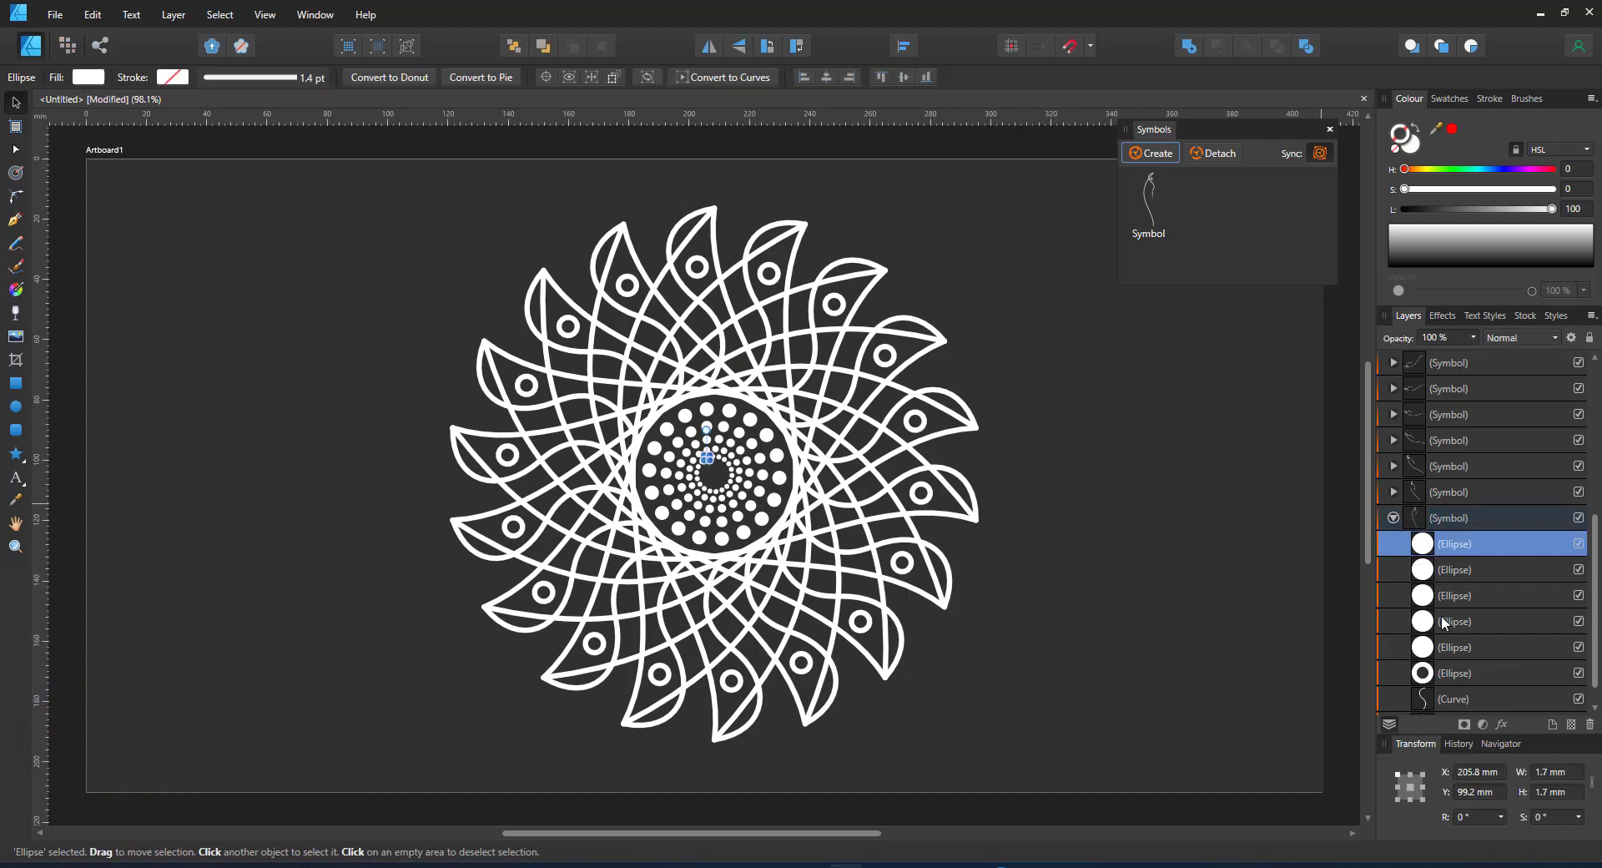
shift+click(1454, 648)
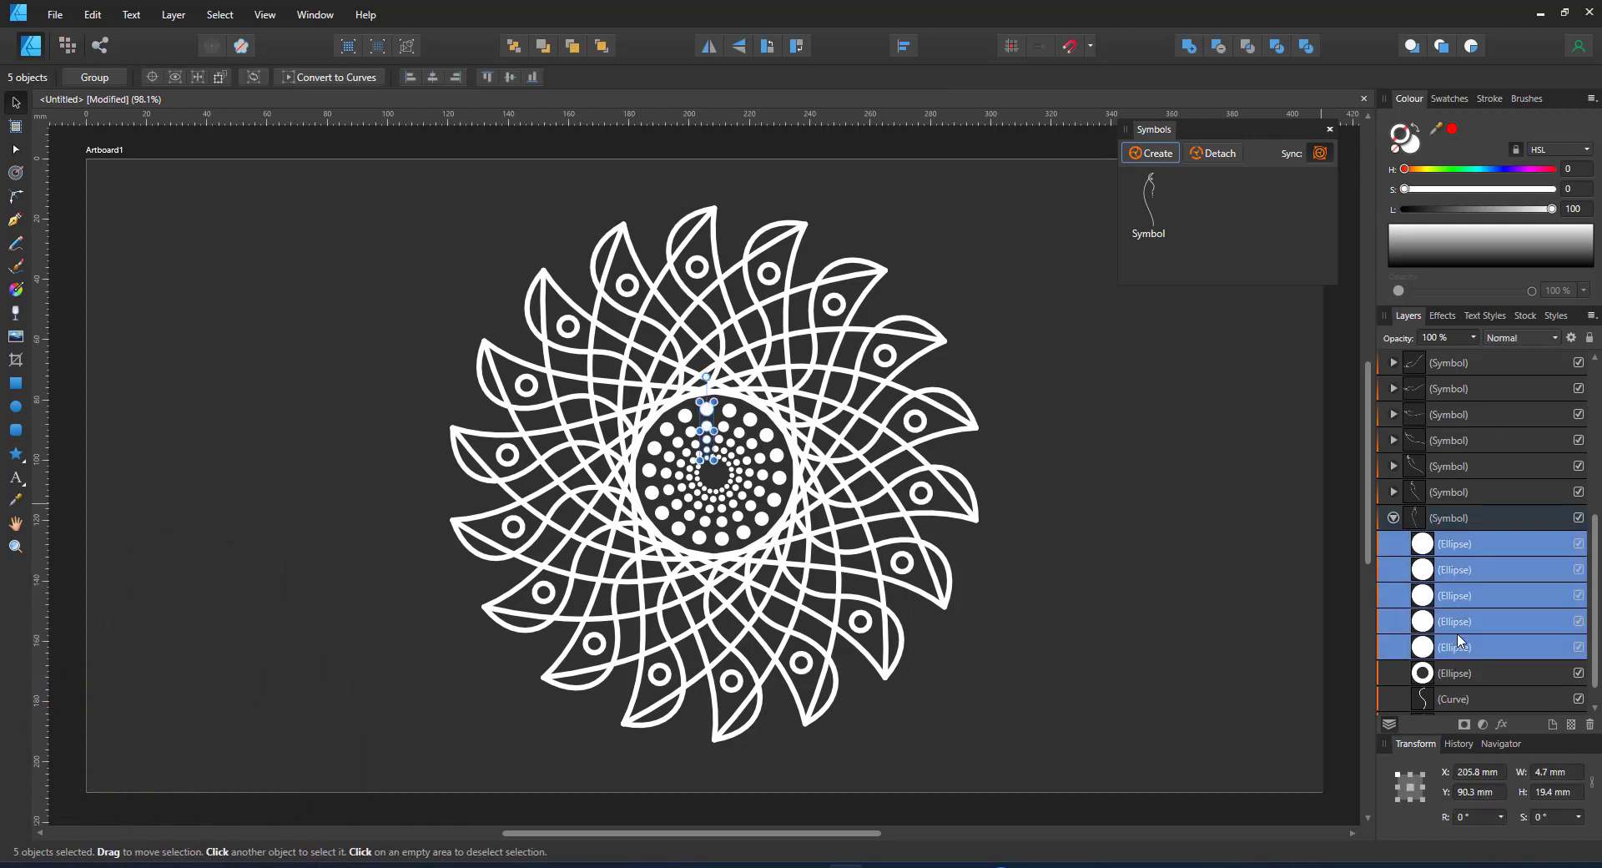
click(1414, 152)
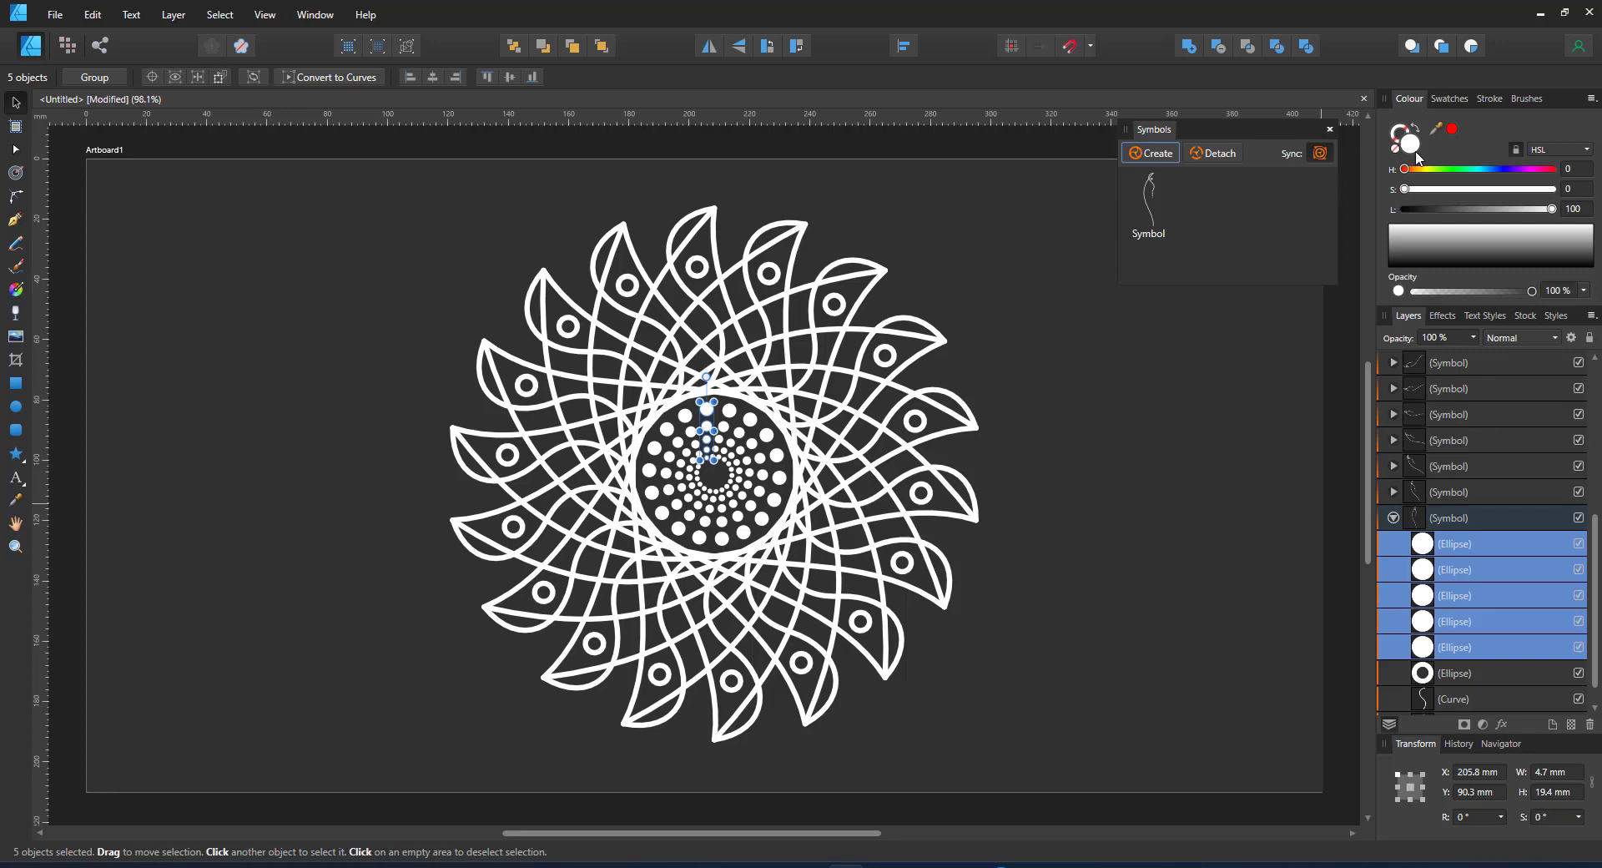
click(1448, 99)
click(1416, 217)
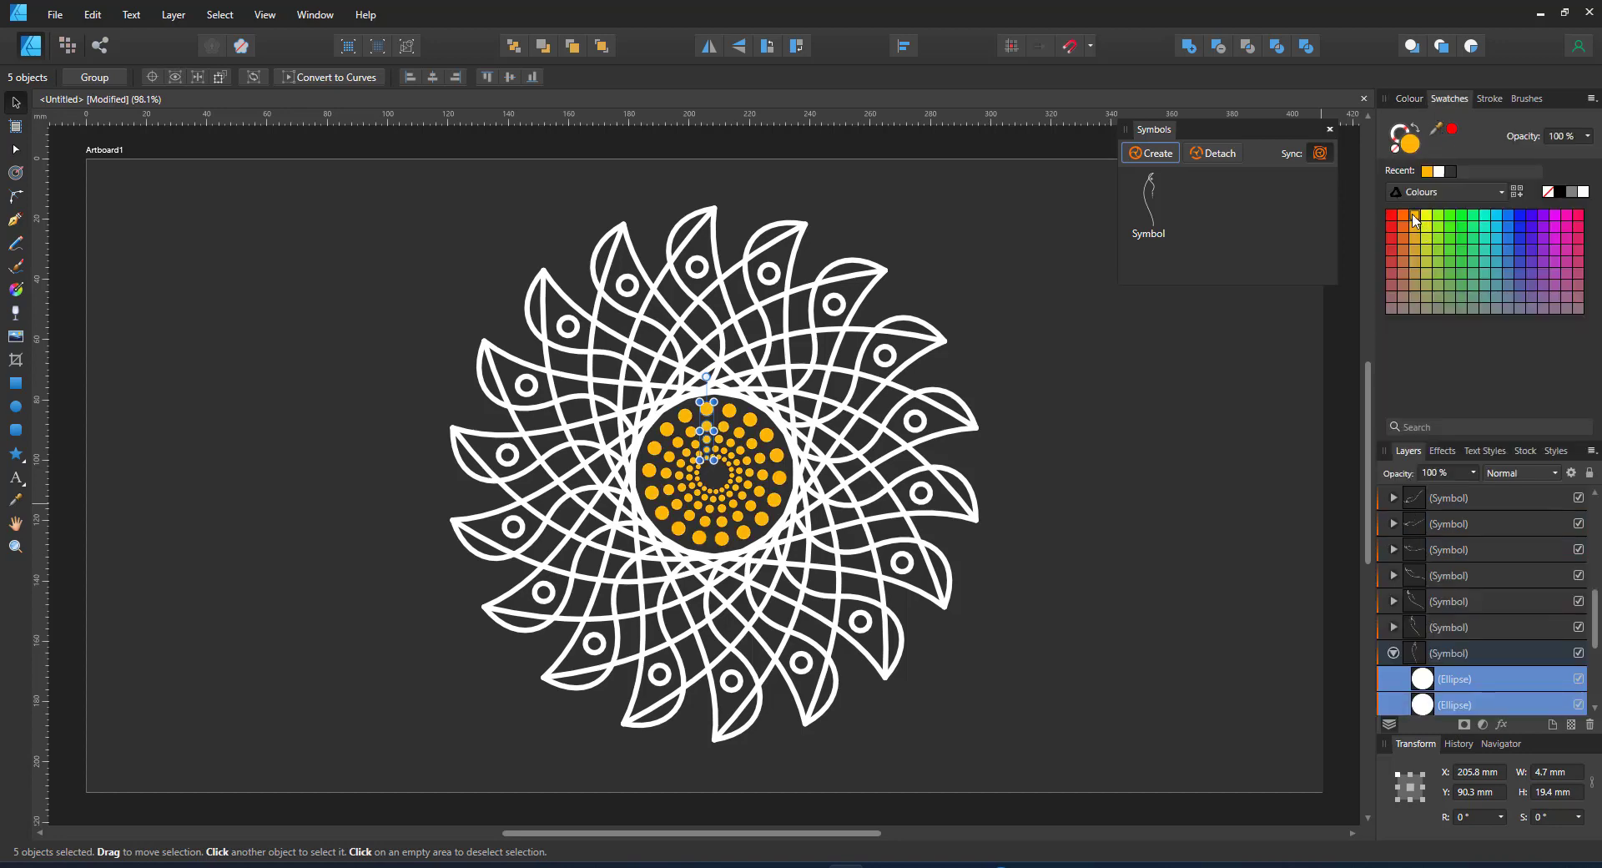
Apply a linear fill gradient across the five dots, from yellow-orange at the outermost dot to red at the centre.
click(15, 290)
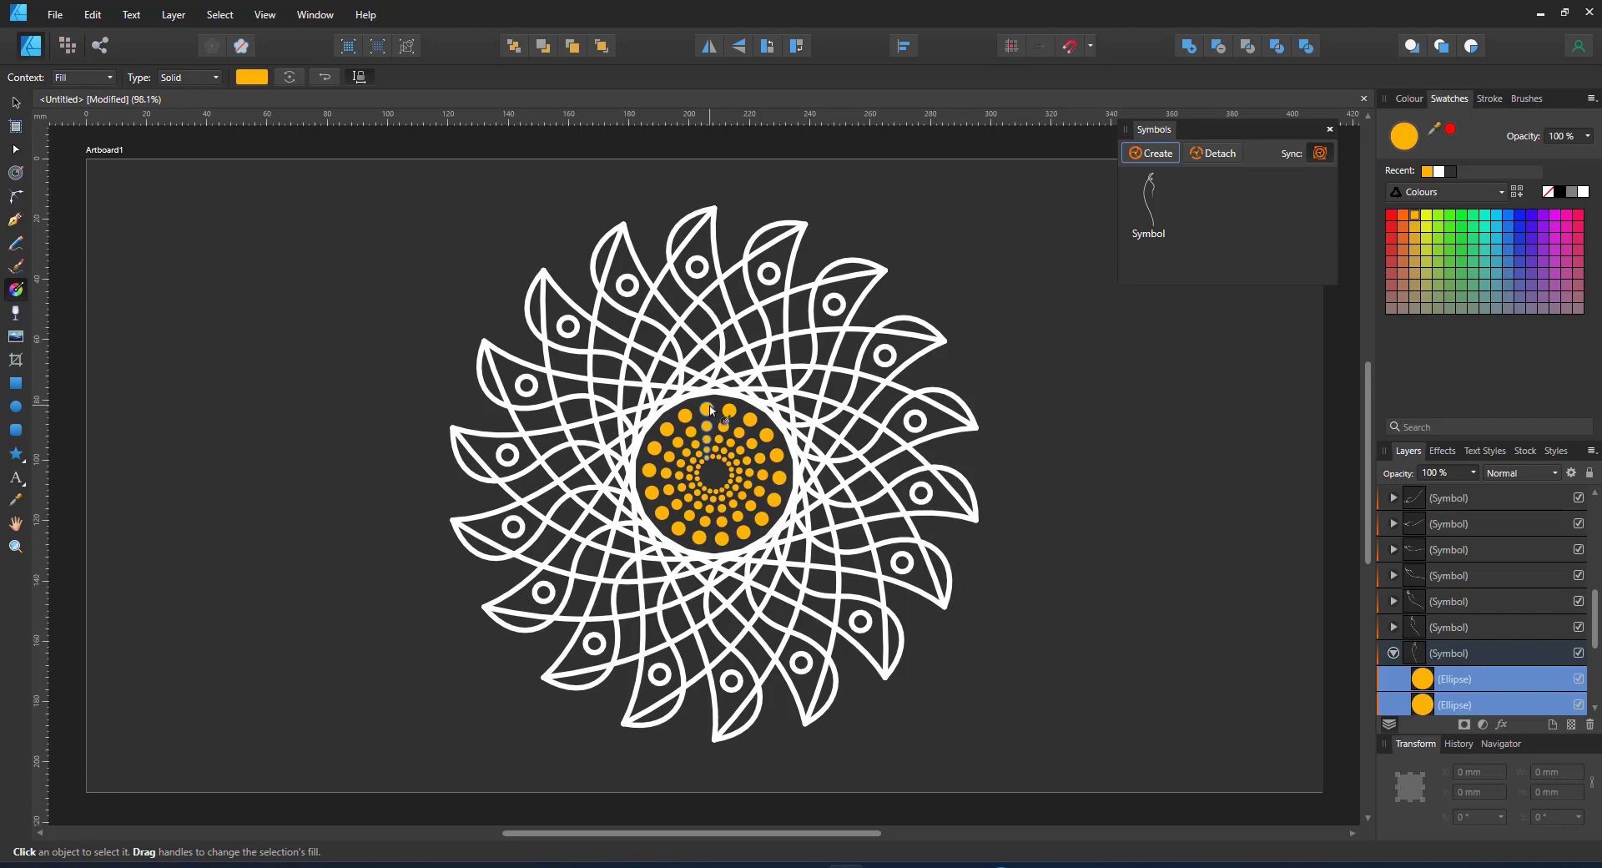
drag(709, 406, 709, 483)
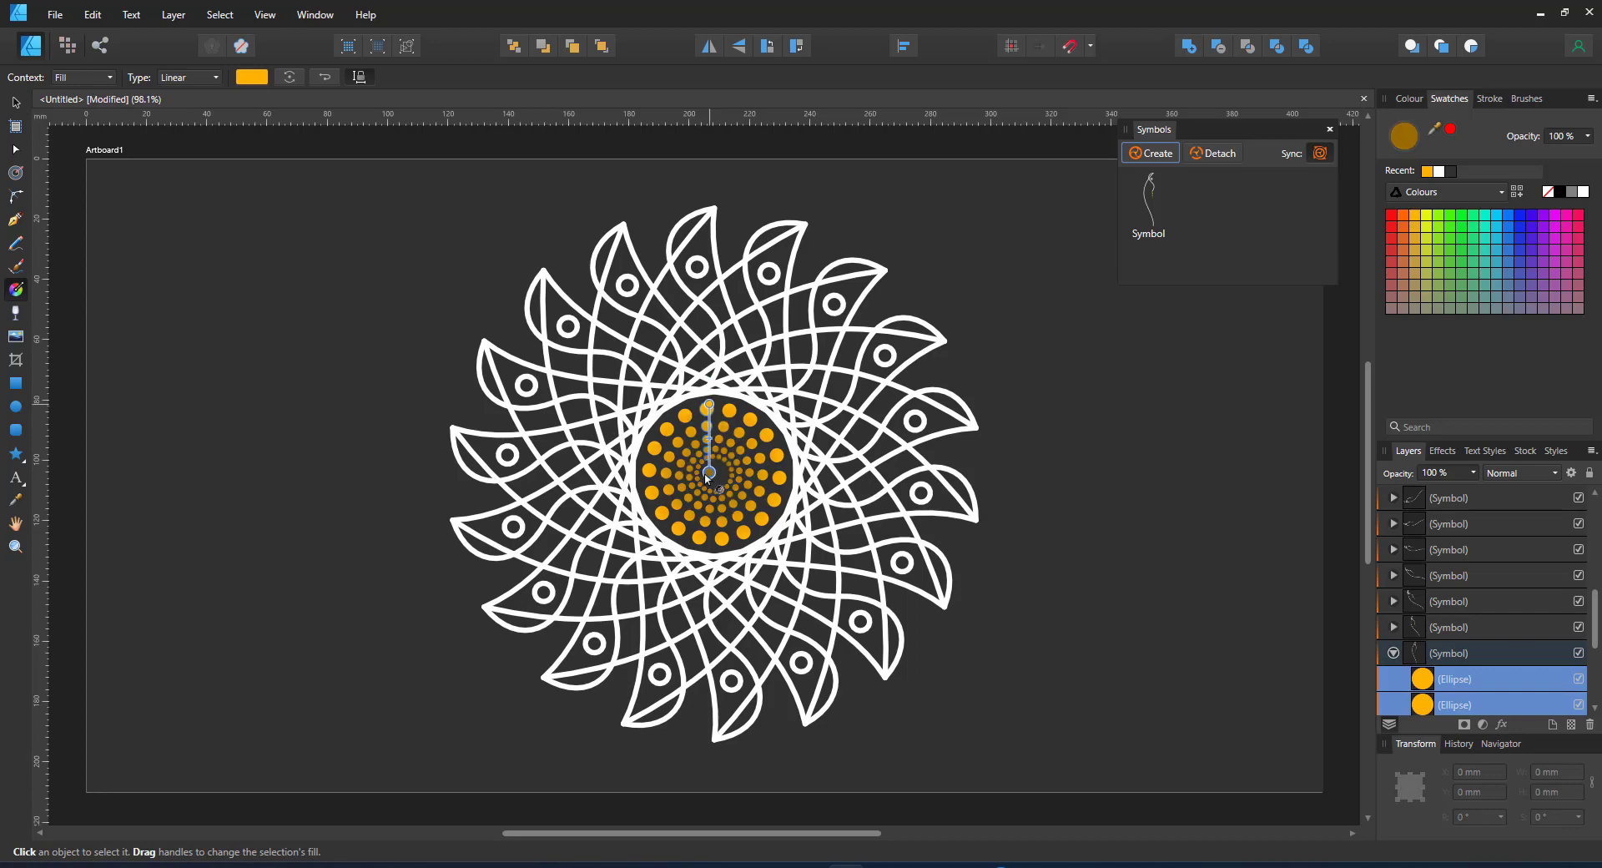
click(1390, 216)
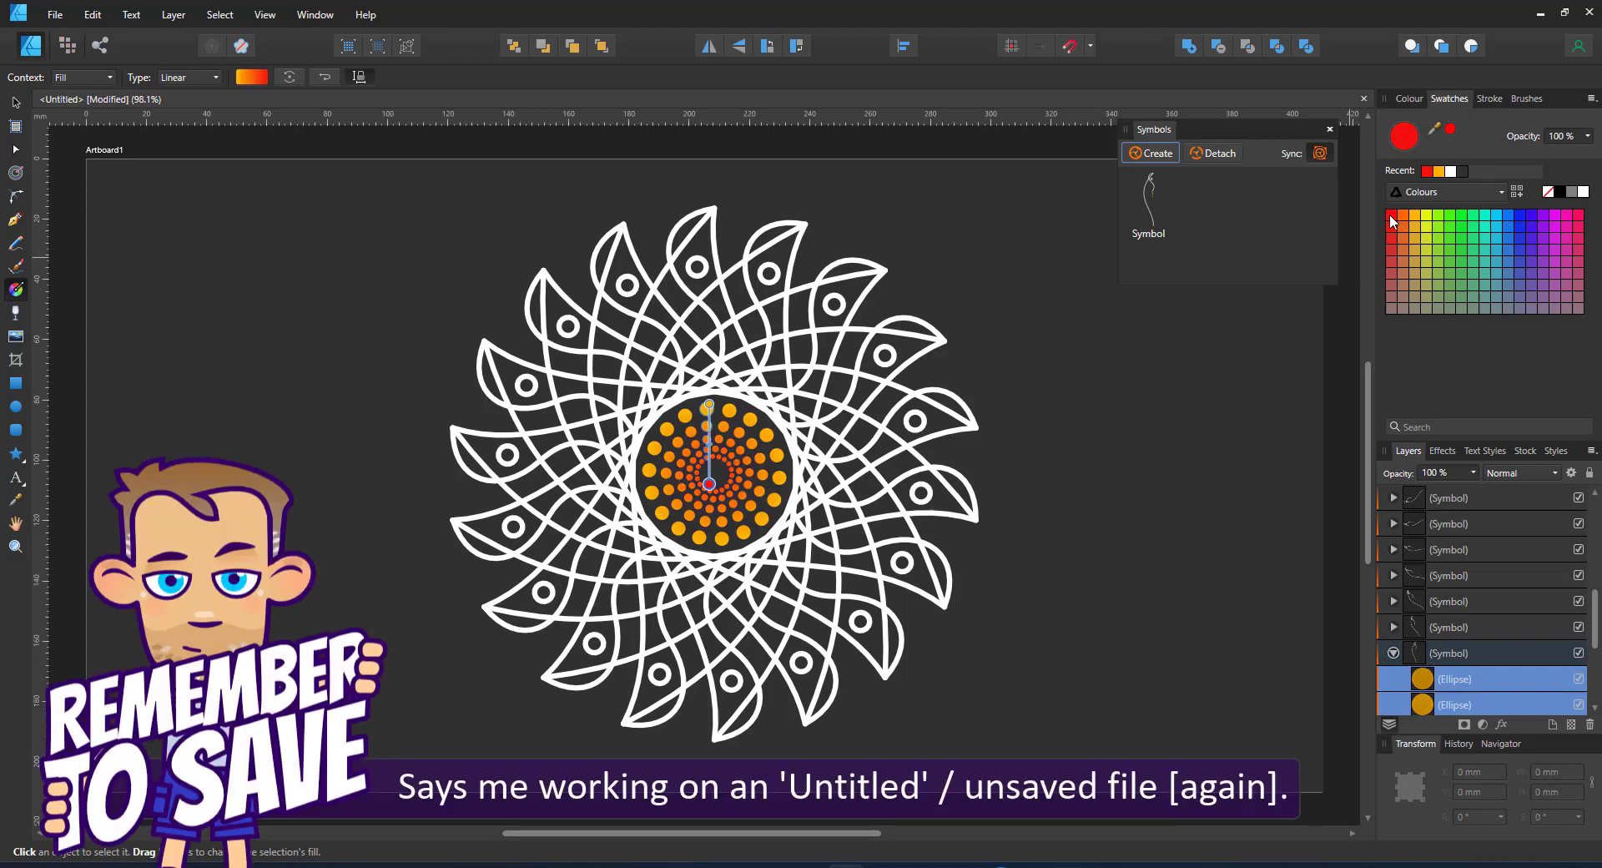
Select the symbol's ring and both curves and apply a linear stroke gradient from the design's centre to the top tip, with a yellow outer stop.
click(1455, 659)
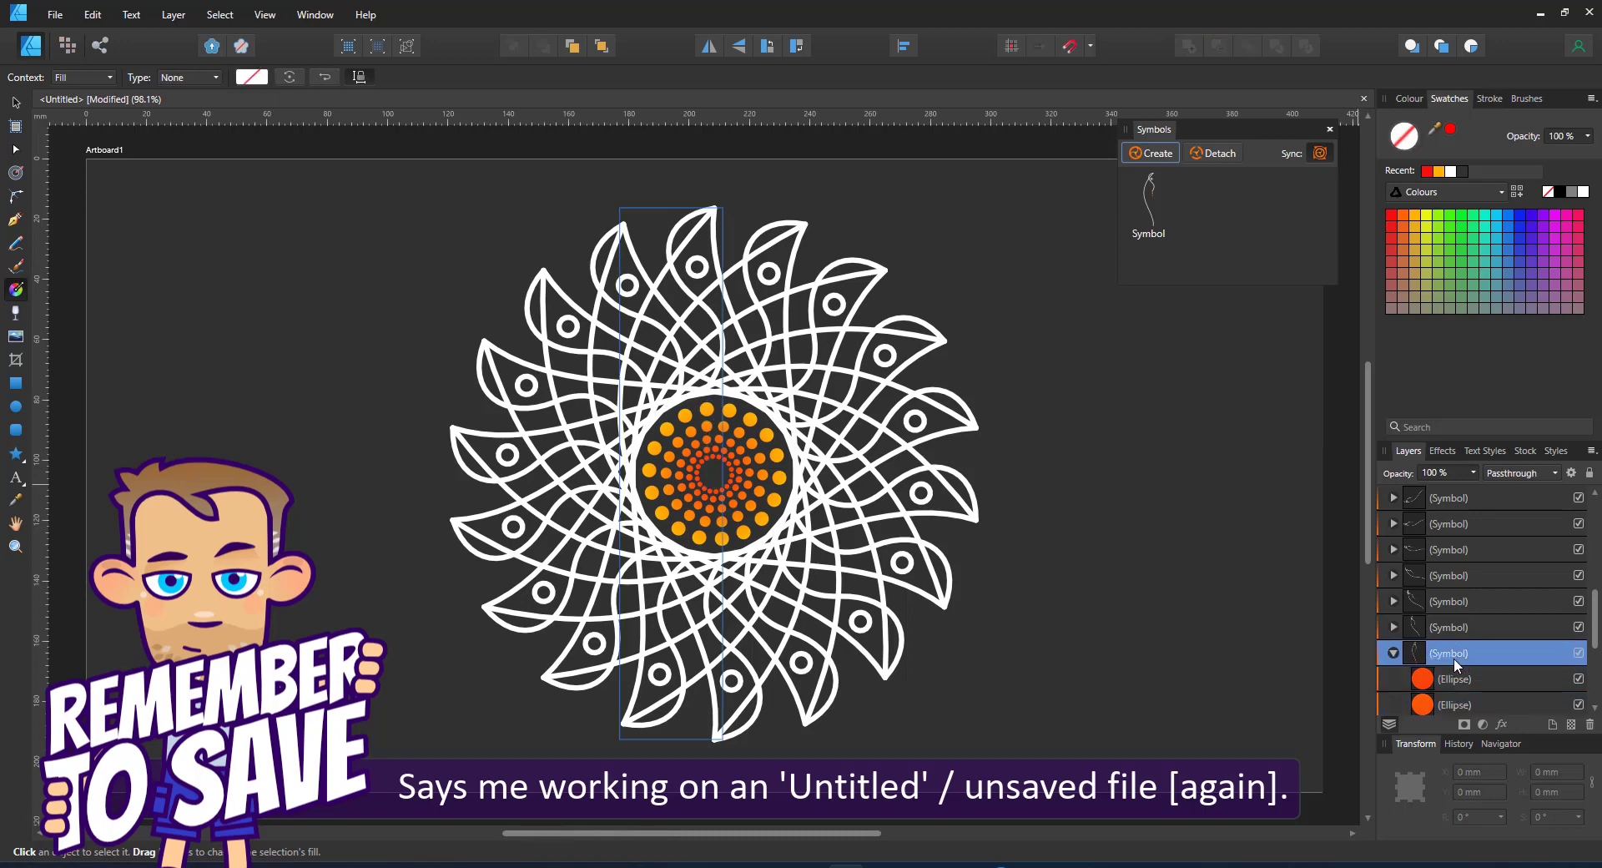
scroll(1468, 601, down, 3)
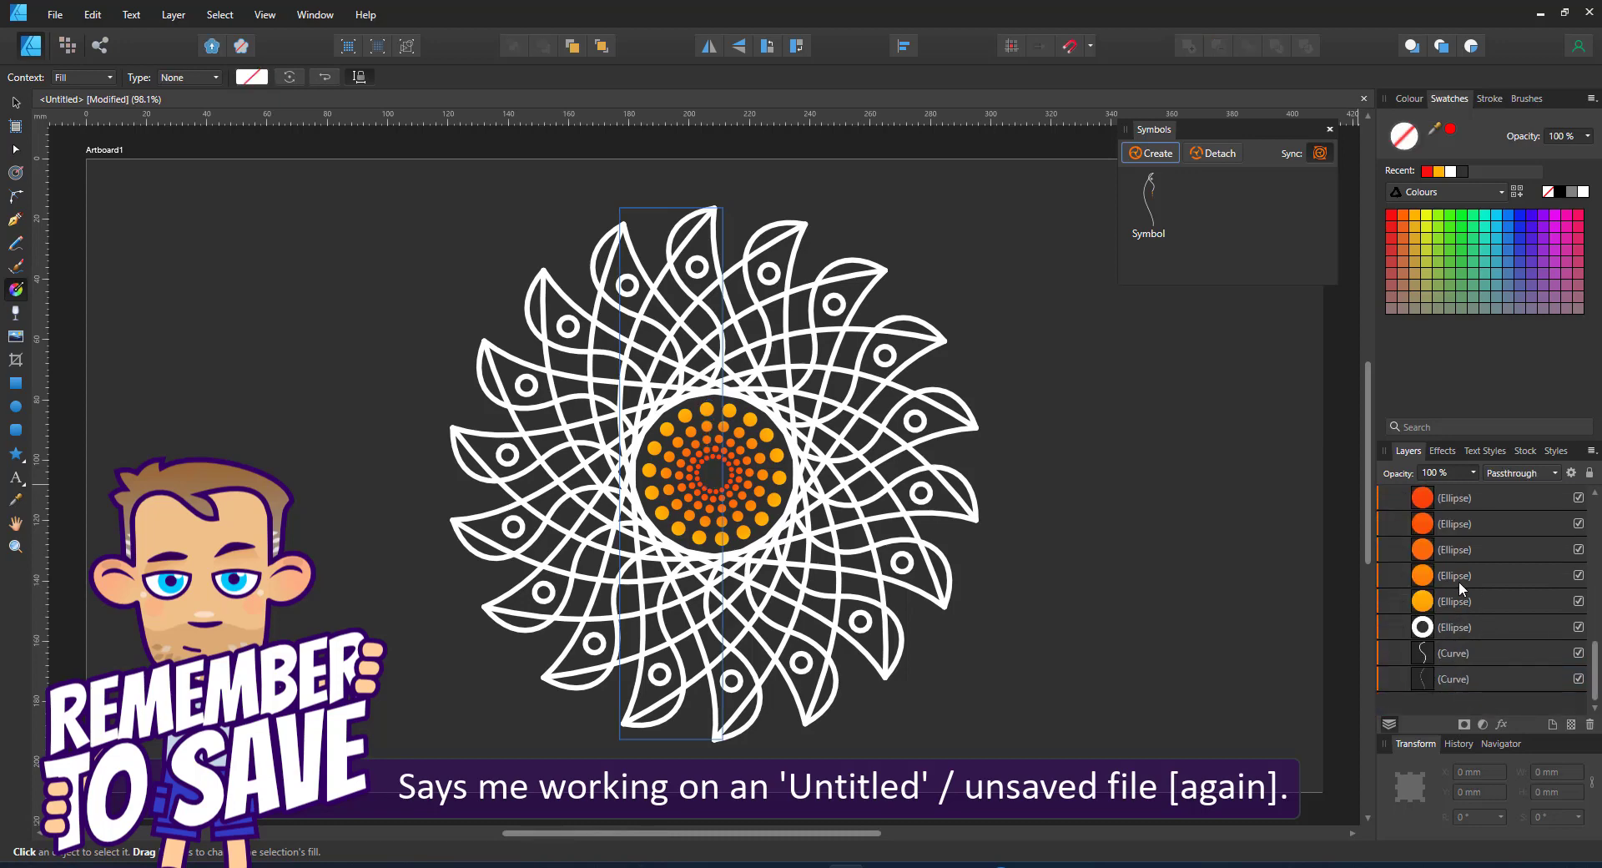
click(1466, 633)
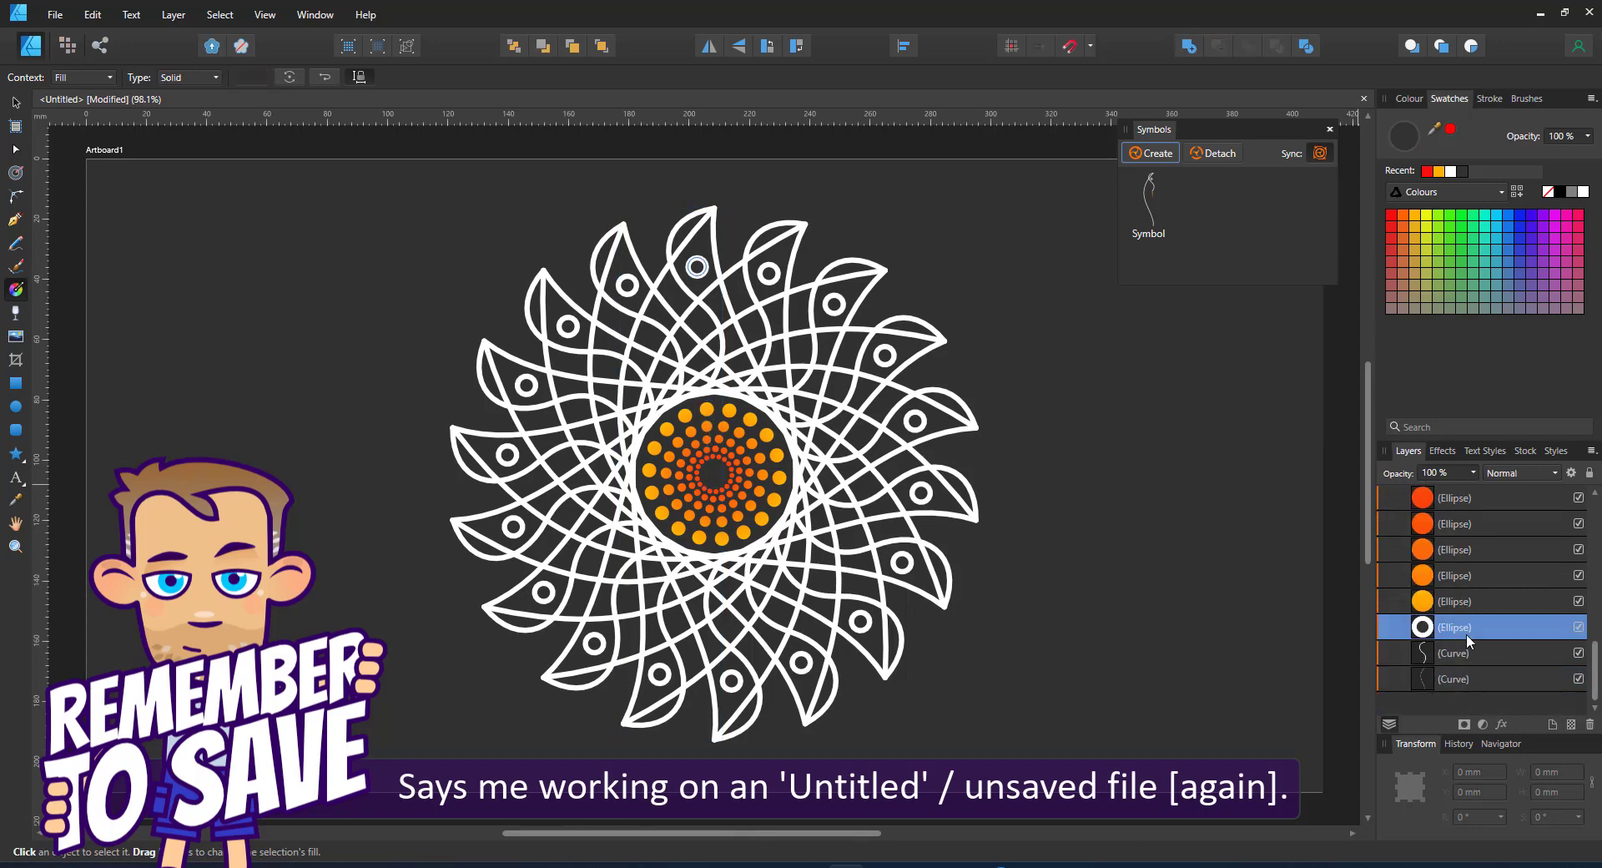
shift+click(1471, 680)
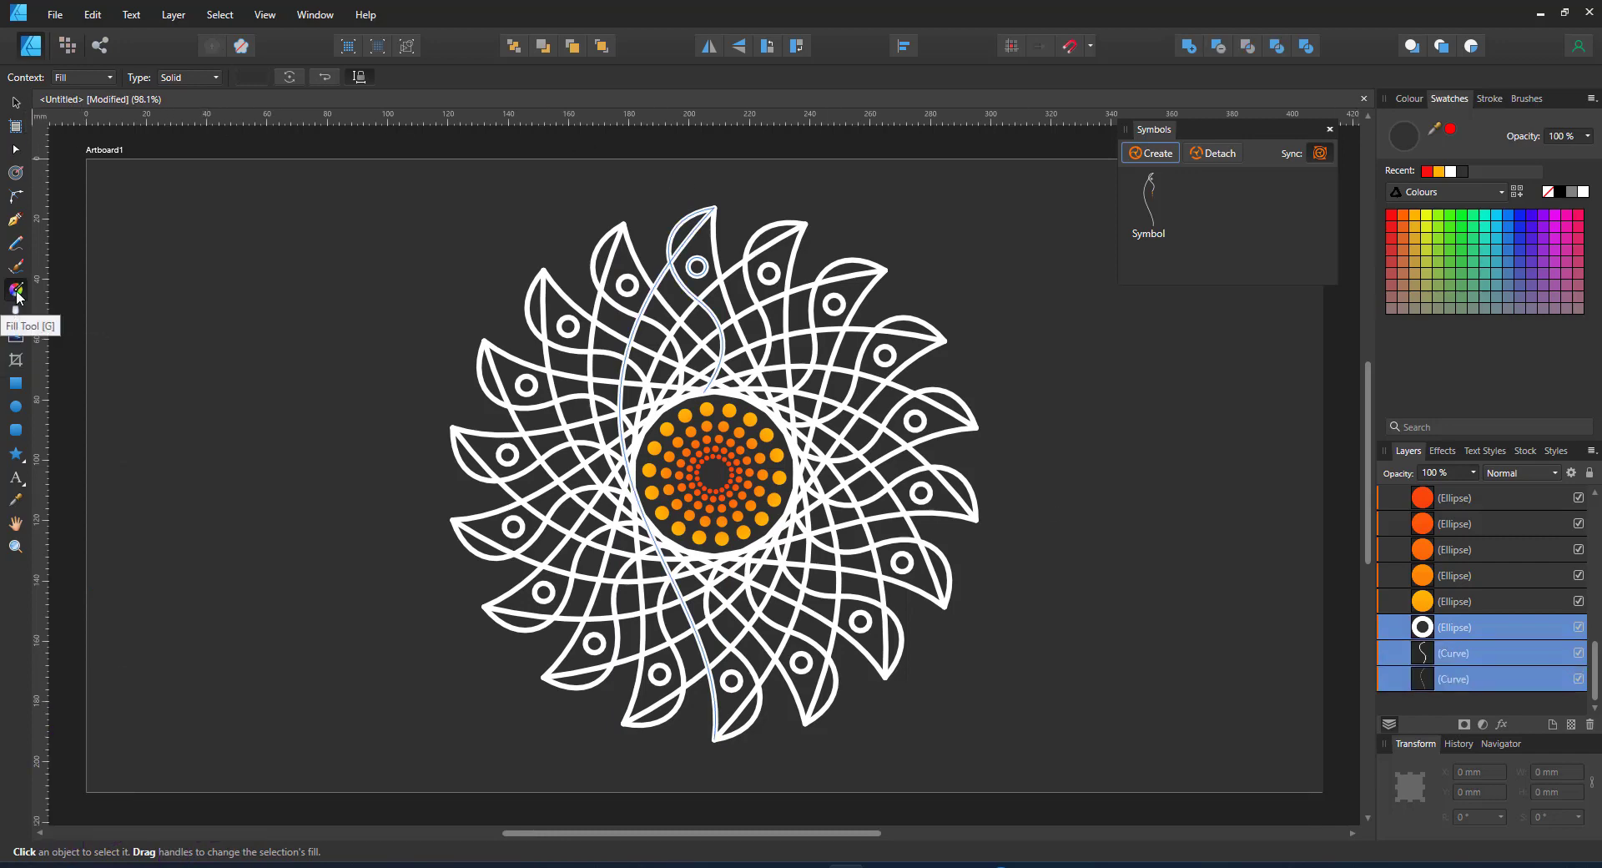
click(83, 77)
click(80, 104)
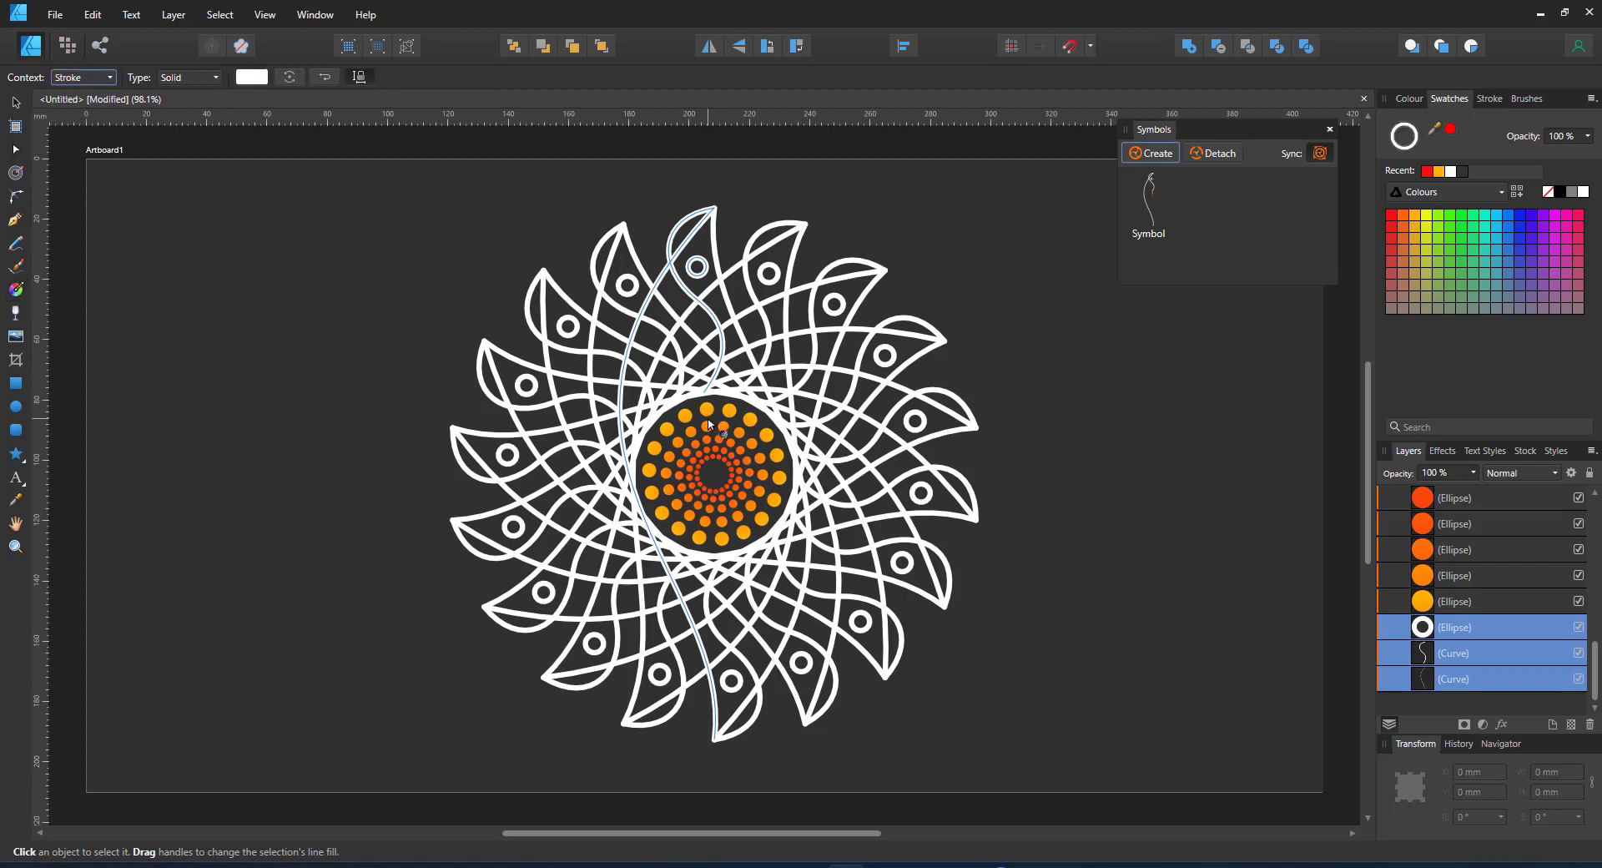
drag(714, 460, 718, 213)
click(1428, 216)
Try red and orange on the stroke gradient's inner stop, settle on yellow, and set the tip stop to white.
click(714, 460)
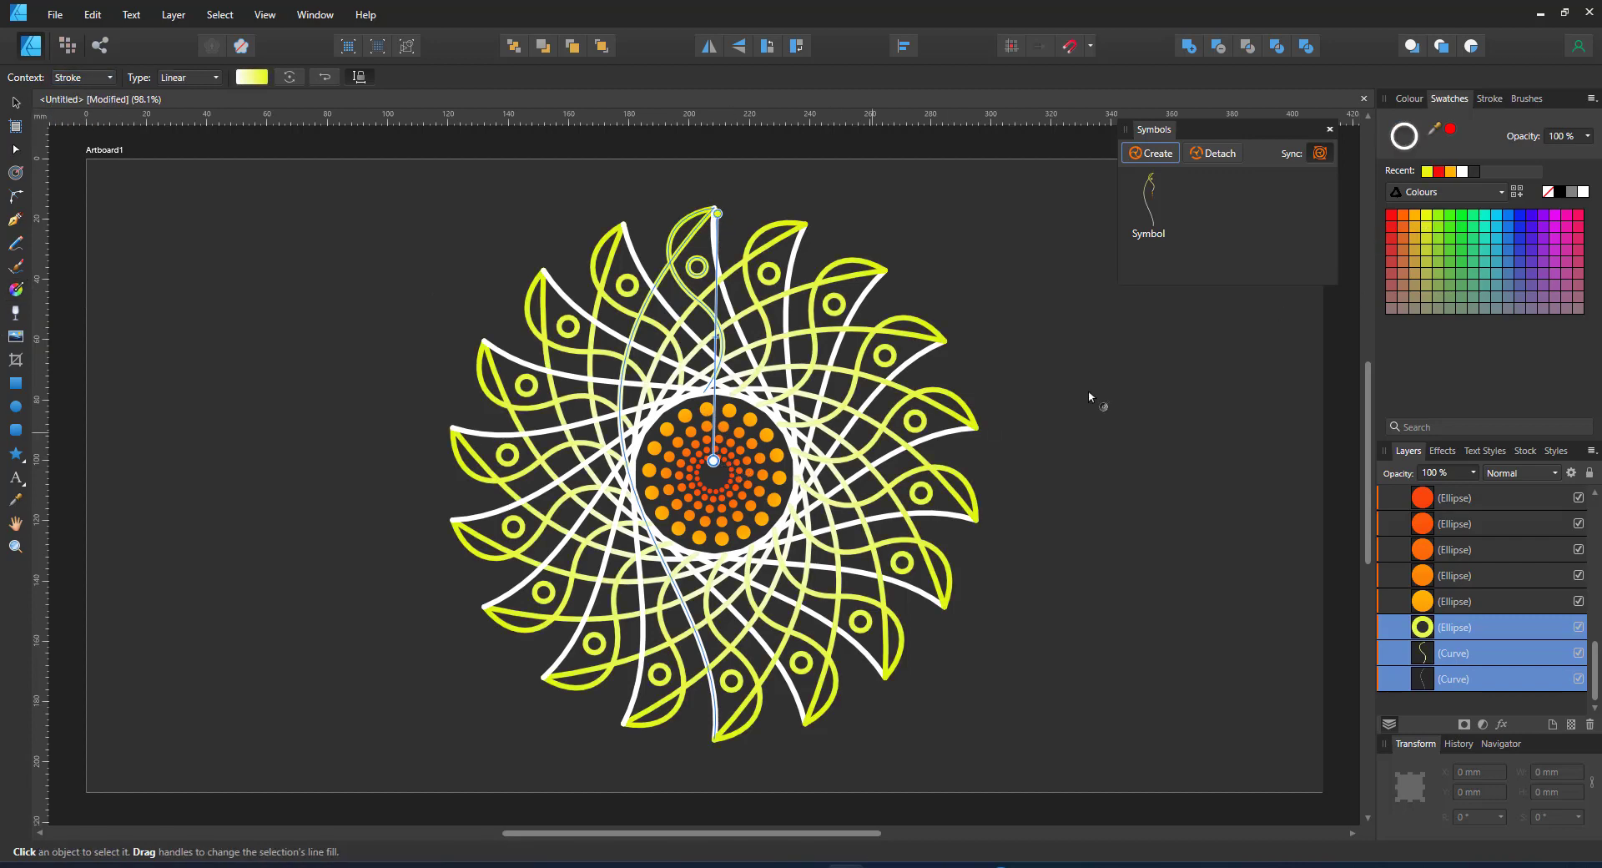
click(1390, 218)
click(1413, 214)
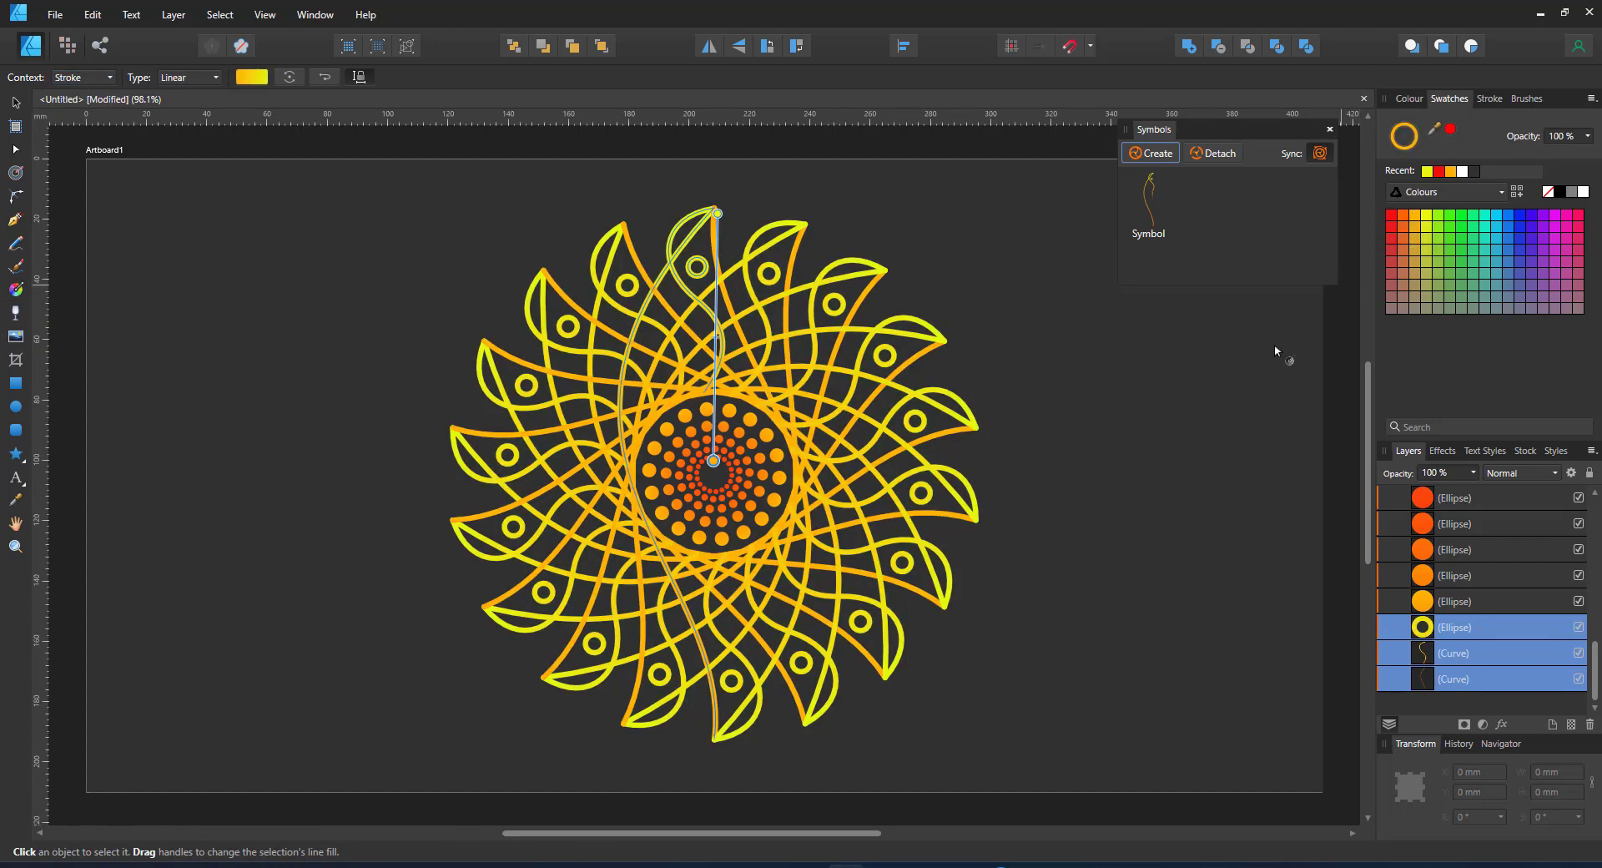
click(1431, 220)
click(717, 214)
click(1462, 170)
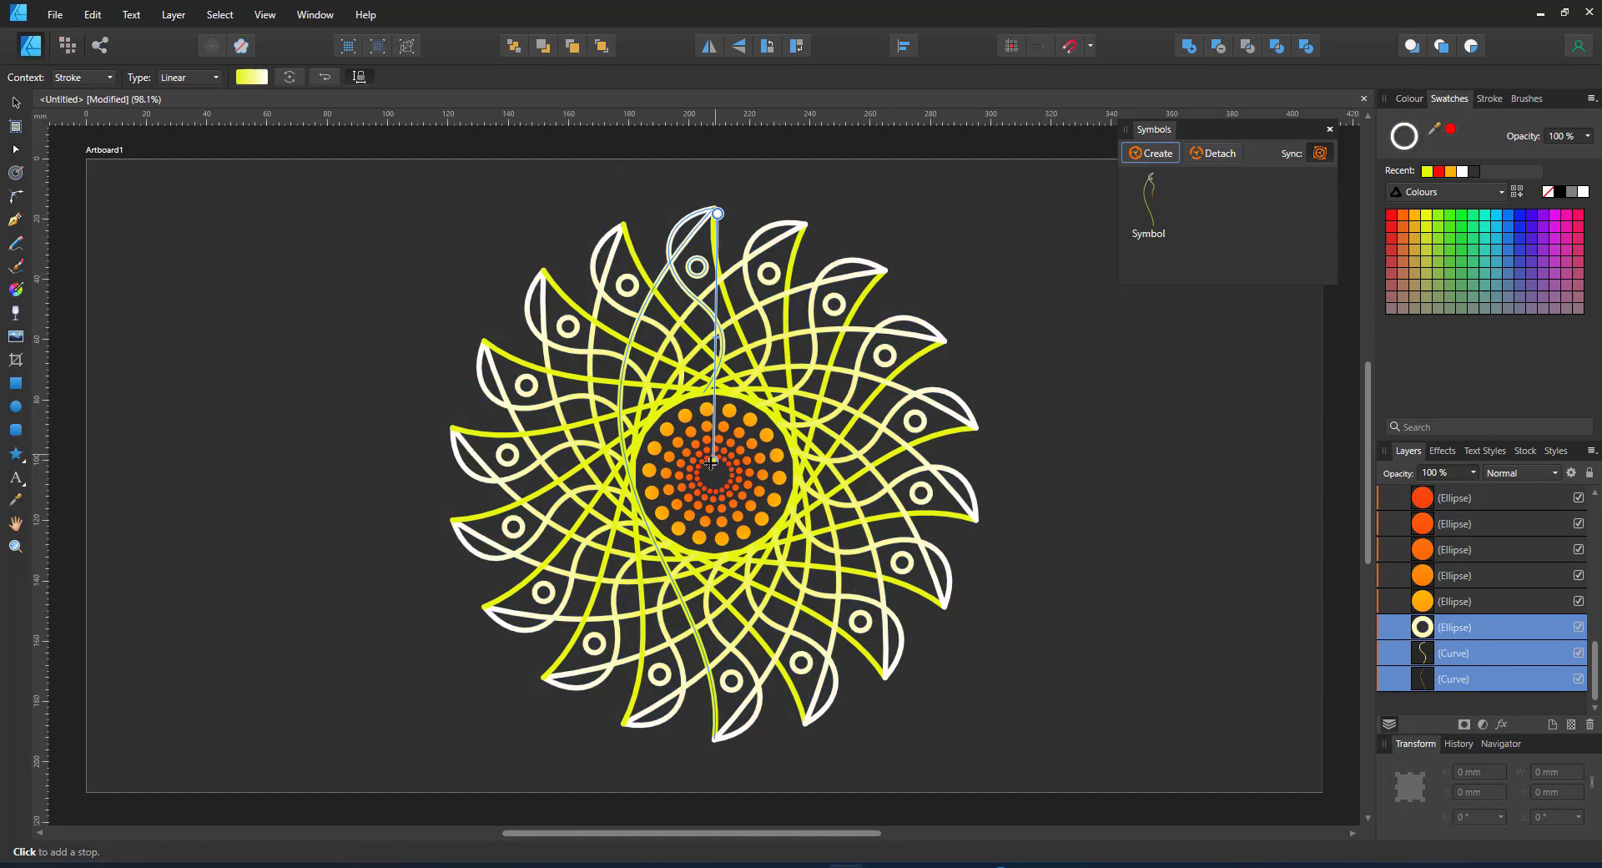
Extend the stroke gradient to the bottom tip, with a yellow stop at the design's centre and a white end stop.
drag(714, 460, 718, 748)
click(1423, 218)
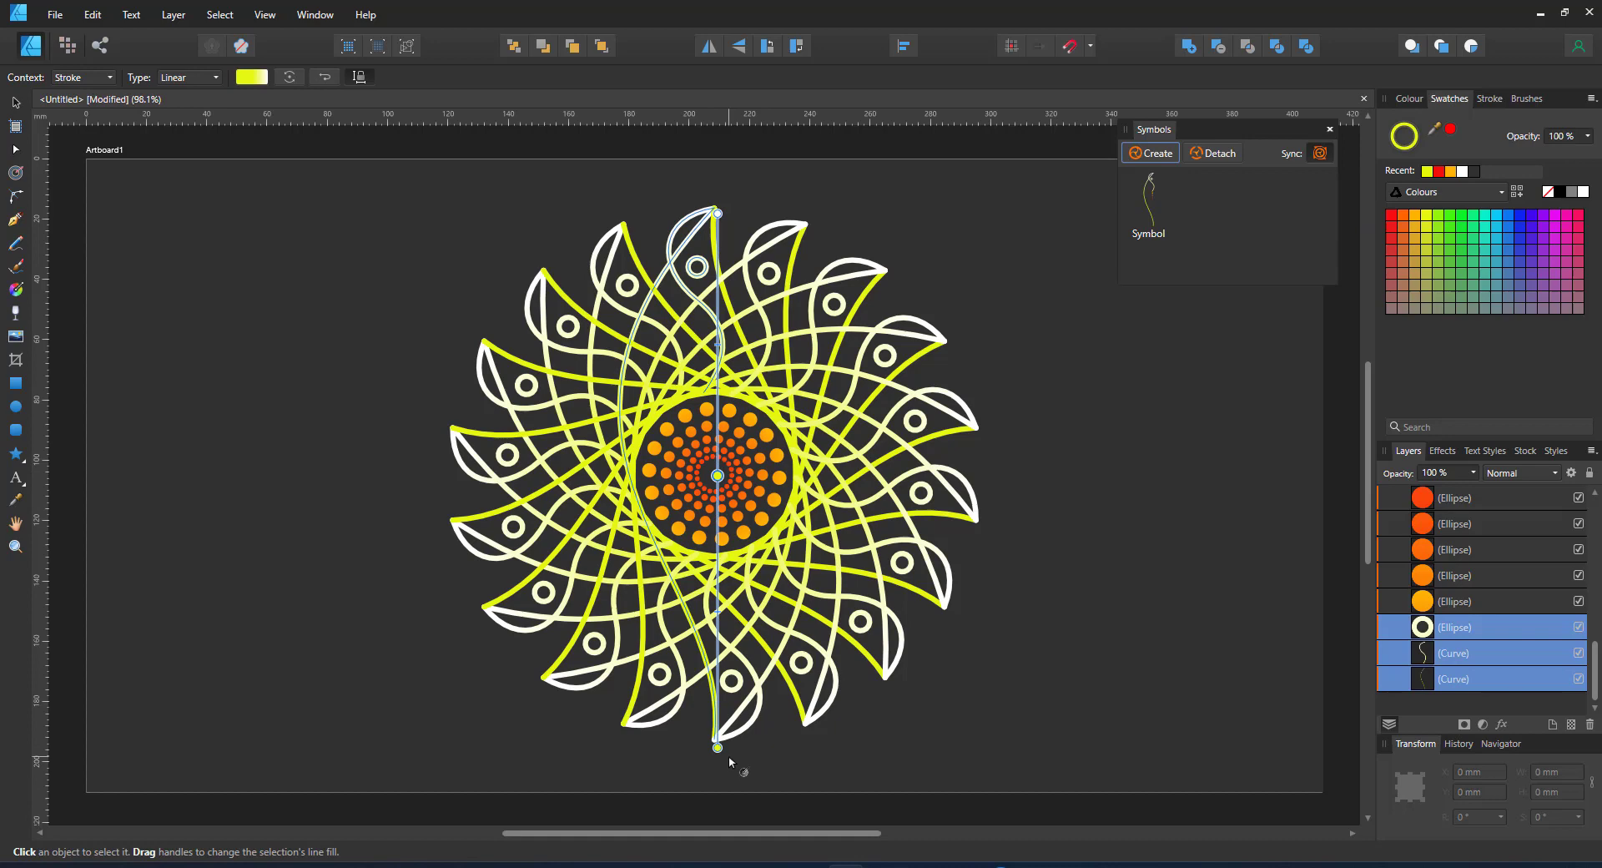
click(1466, 171)
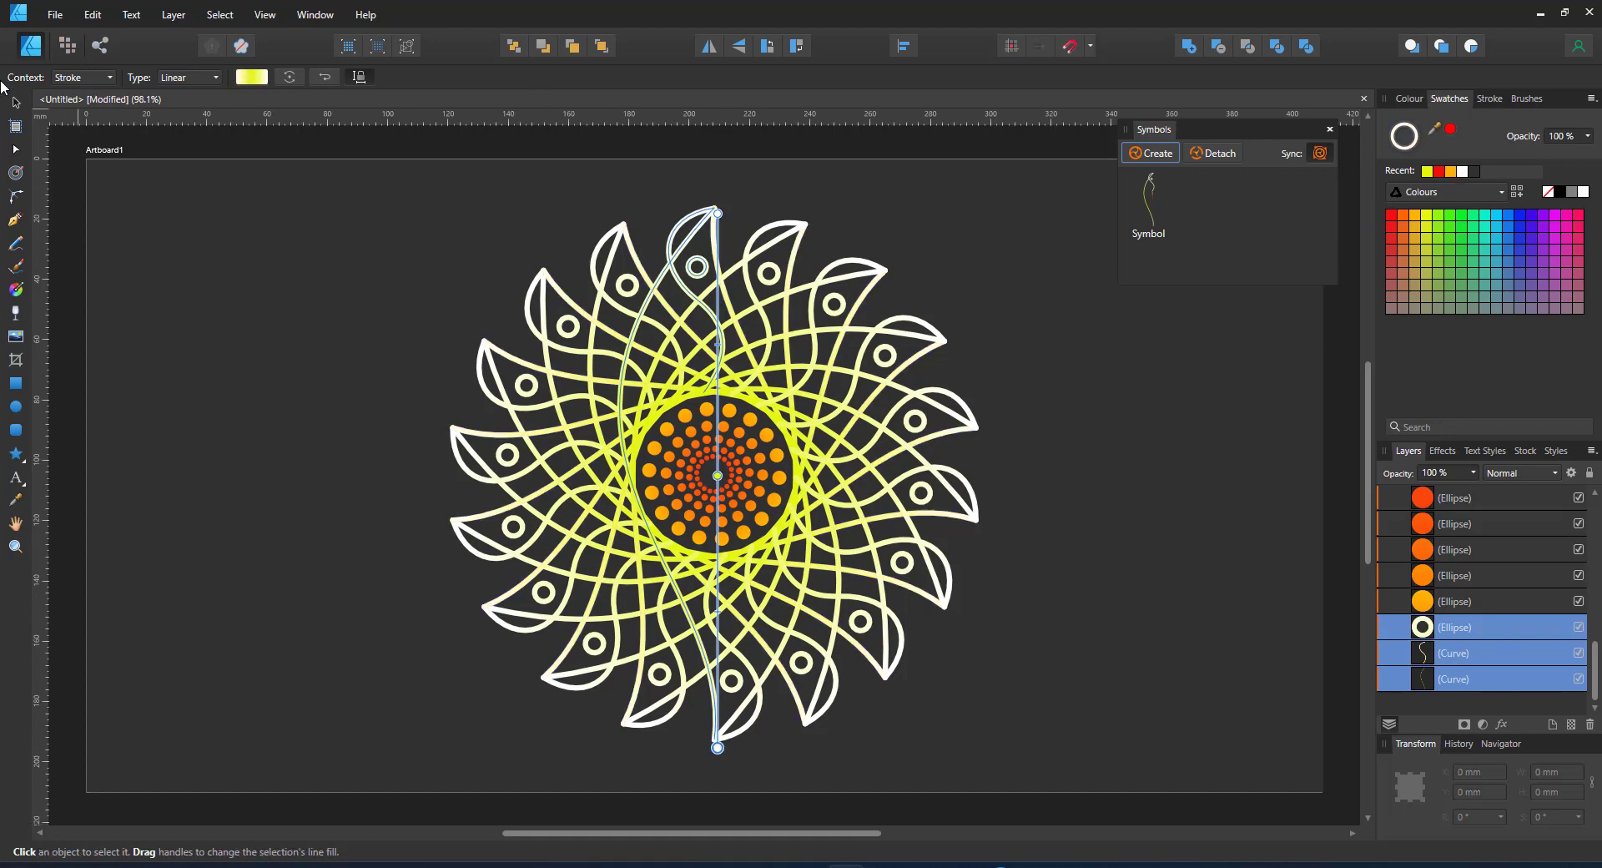
drag(718, 747, 714, 738)
Try a blue-violet middle stop and different end colours on the stroke gradient, undo these colour changes, and clear the selection.
click(716, 476)
click(1531, 216)
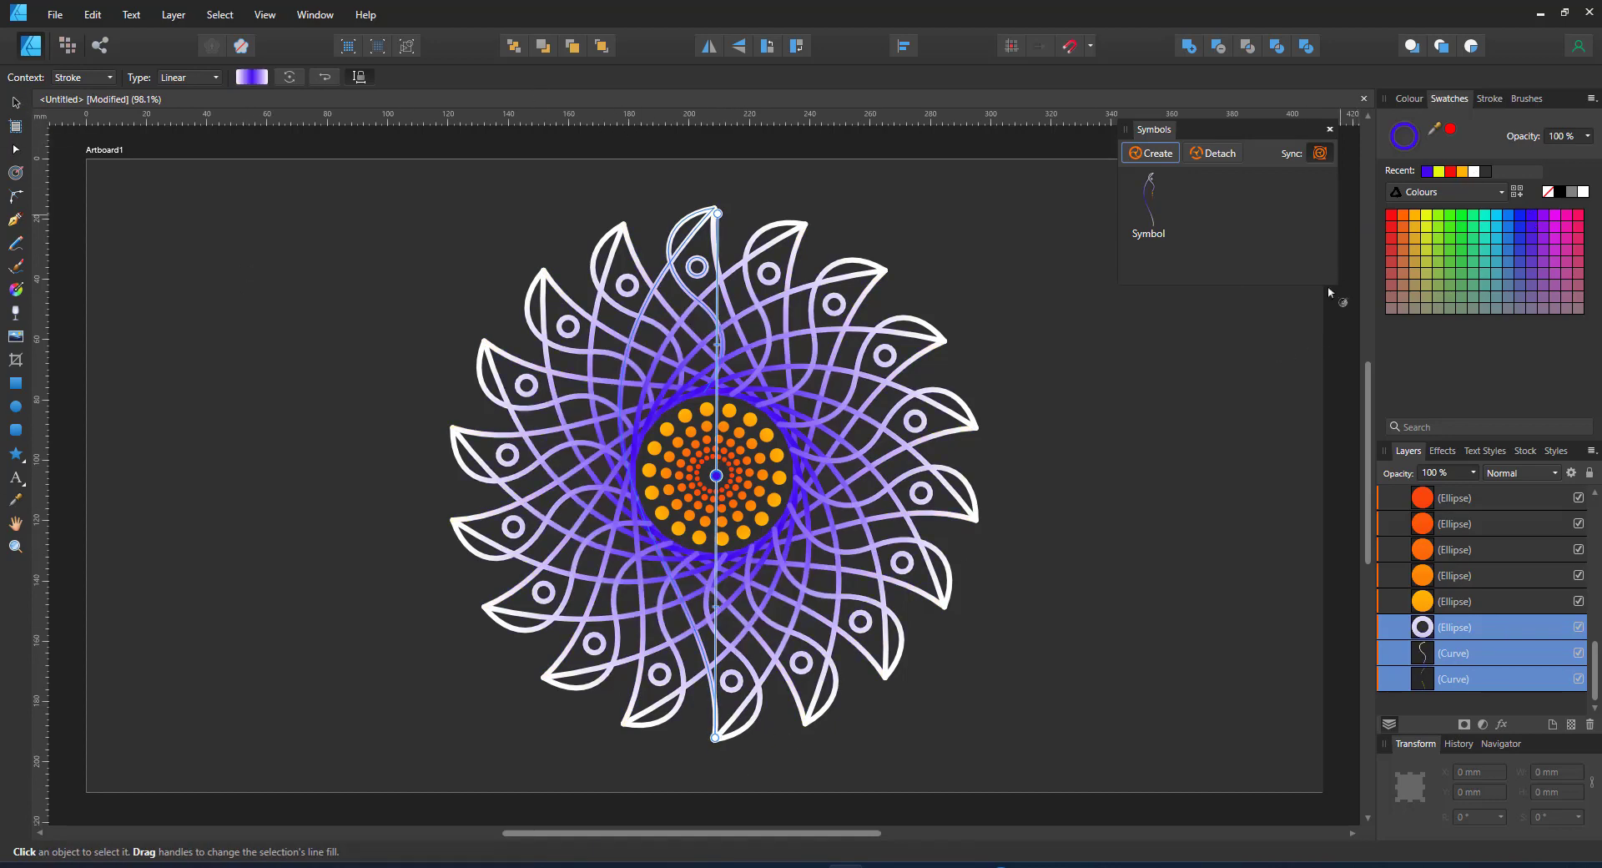
click(716, 214)
click(1485, 215)
click(715, 738)
click(1485, 216)
key(v)
key(ctrl+z)
key(ctrl+z)
key(ctrl+z)
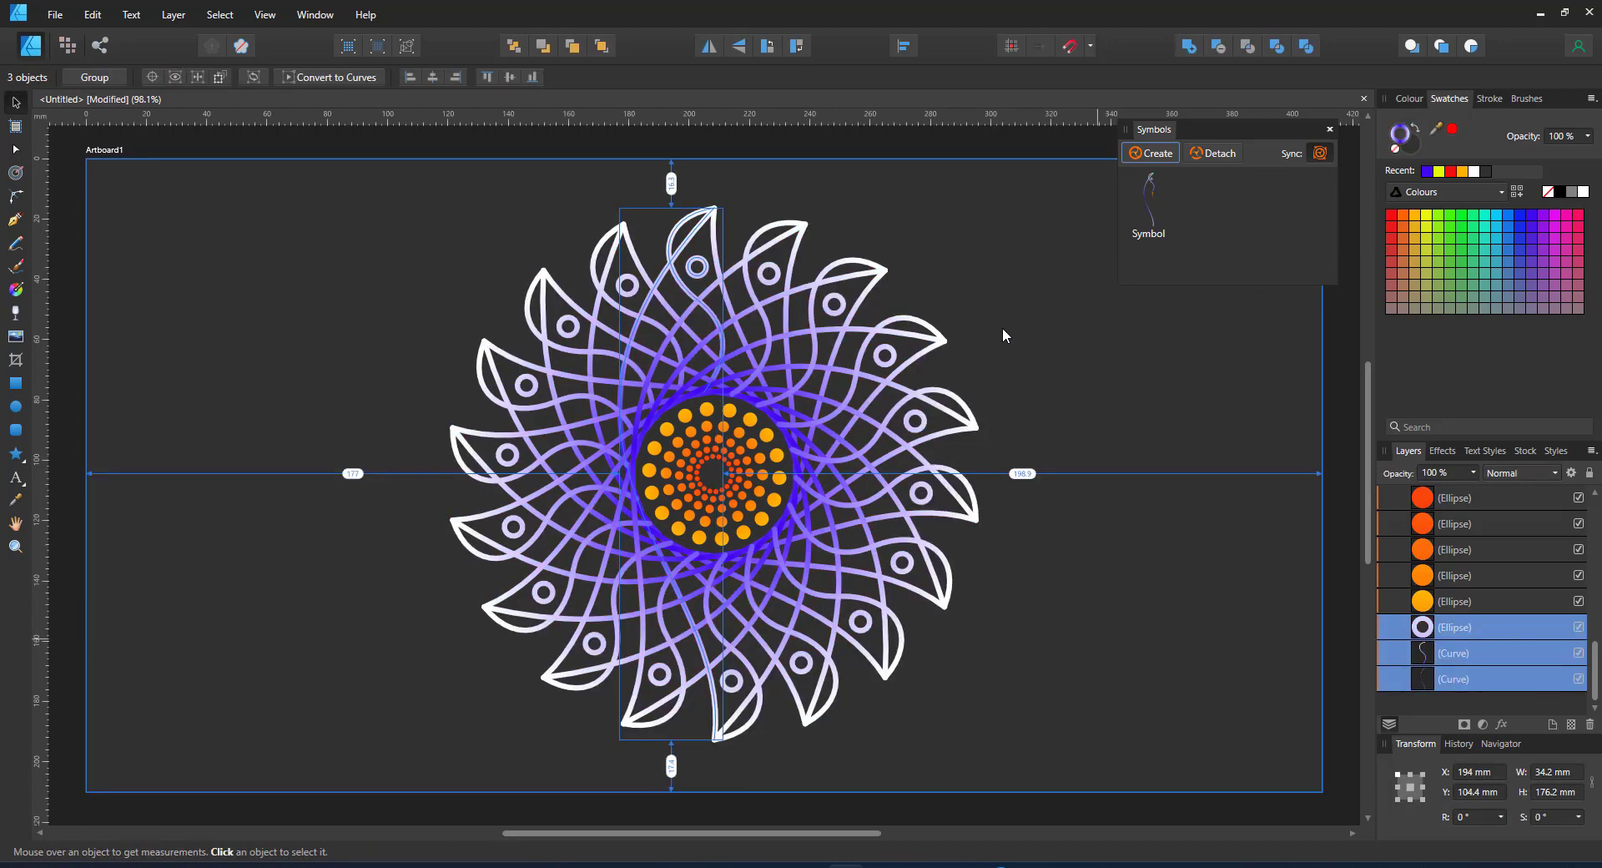
click(472, 373)
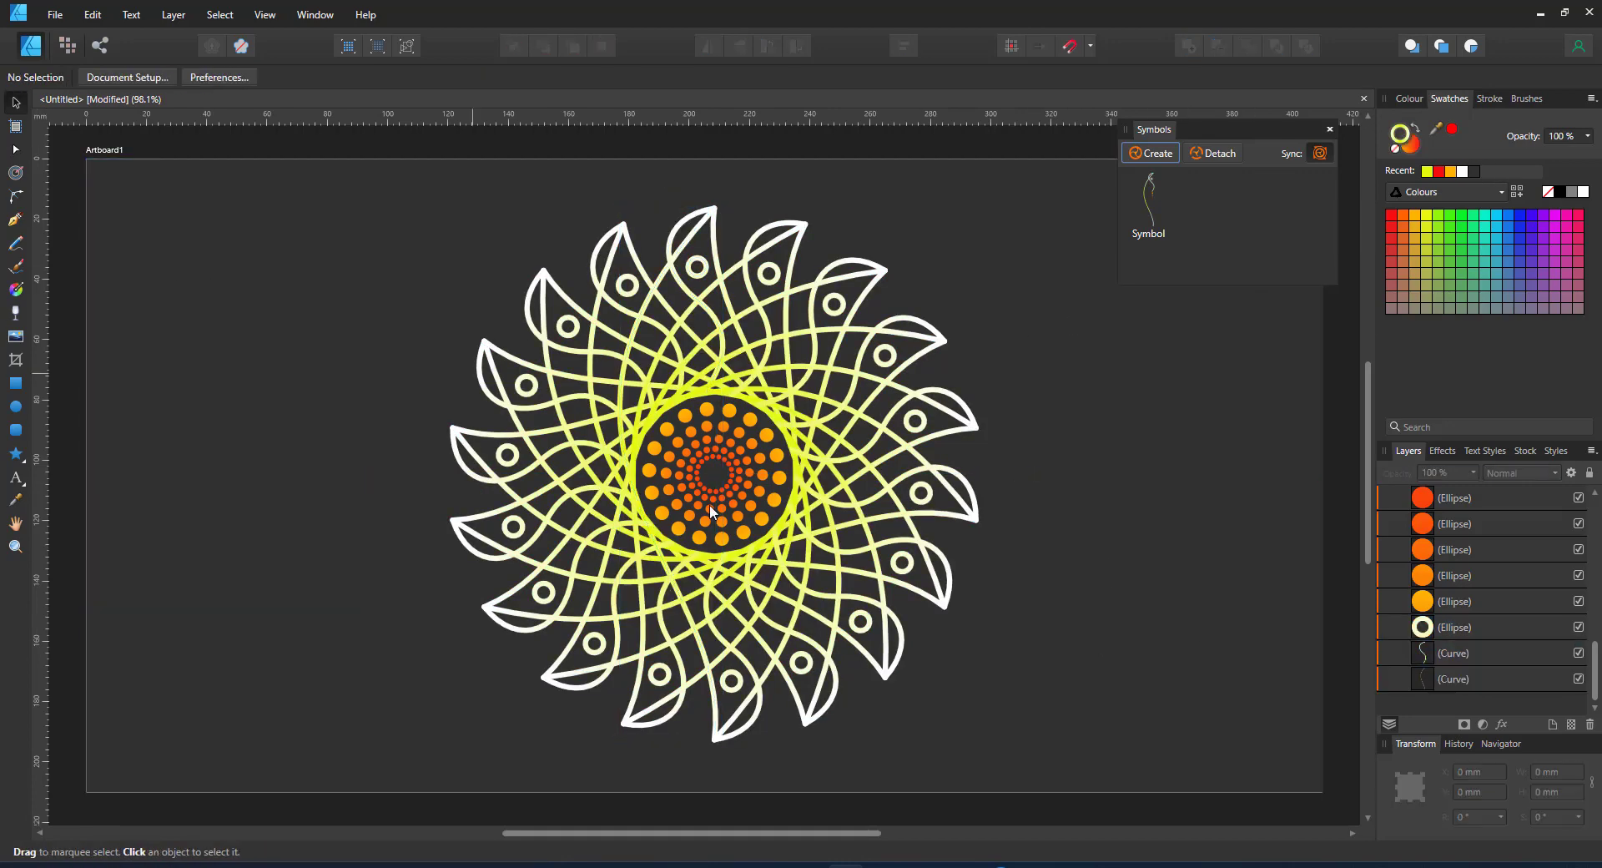
Select all eight objects inside the original symbol and move them together away from the centre to reshape the whole pattern.
click(1467, 683)
scroll(1456, 601, up, 1)
shift+click(1456, 581)
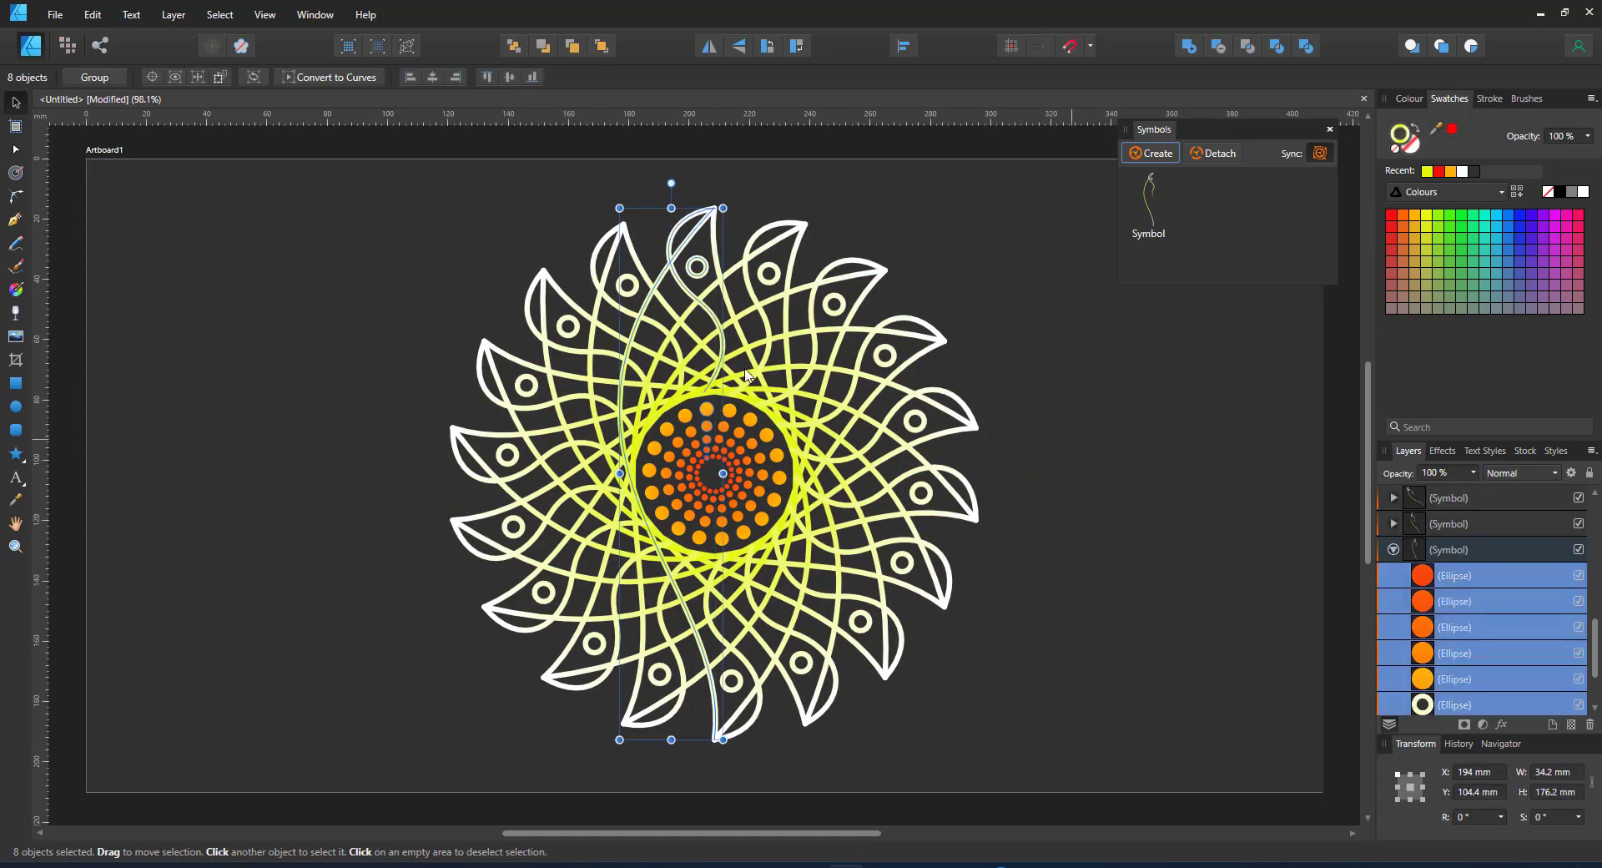
drag(691, 295, 480, 342)
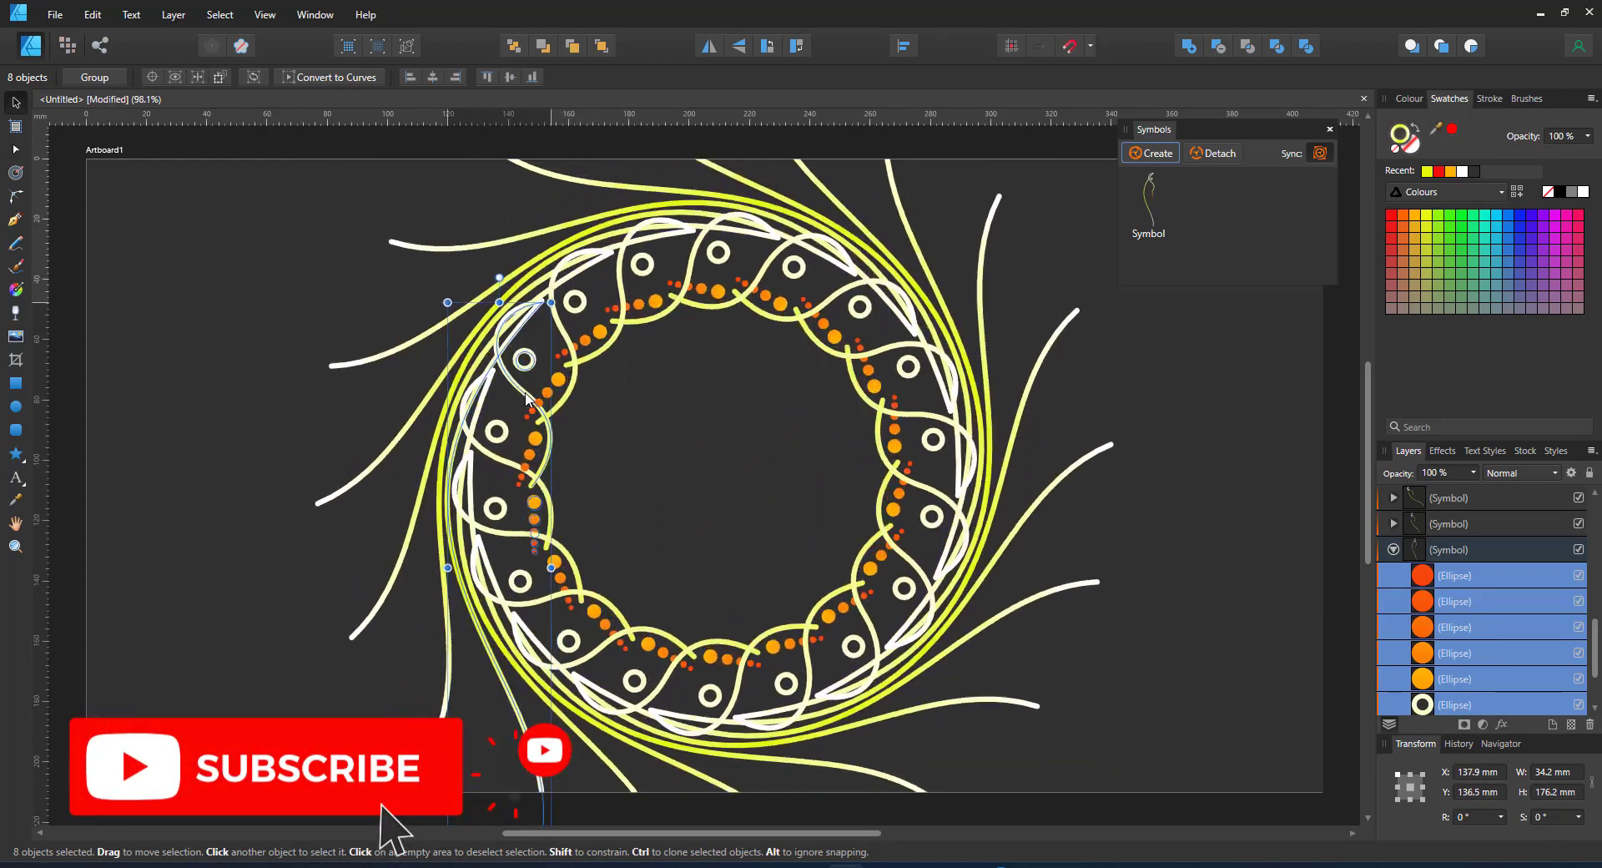